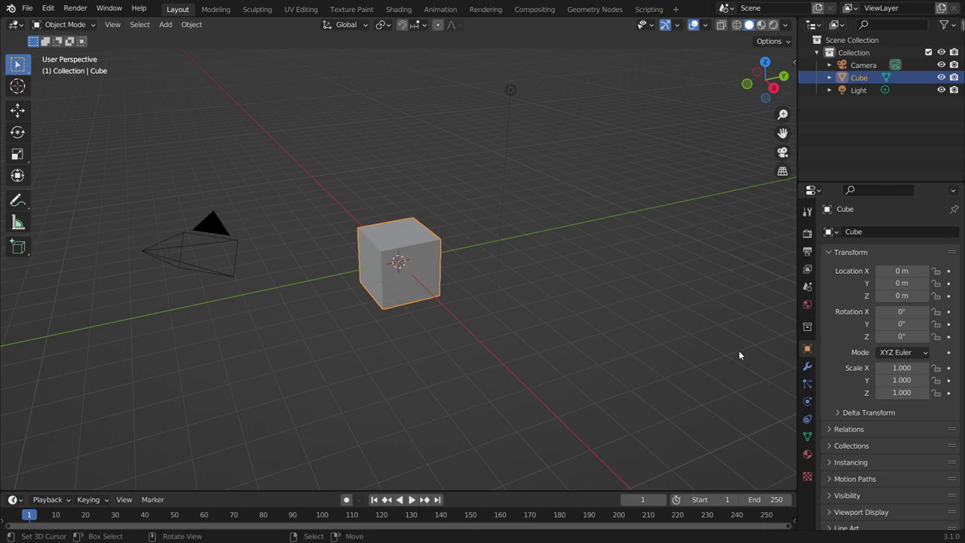
Delete the default cube and add a circle mesh at the origin from top view
{"action": "key", "text": "Delete"}
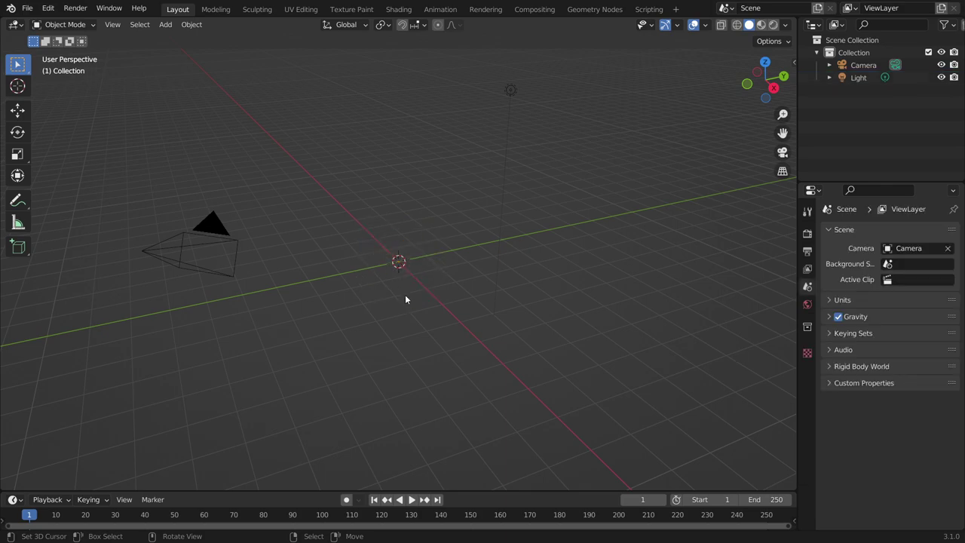
{"action": "key", "text": "KP_7"}
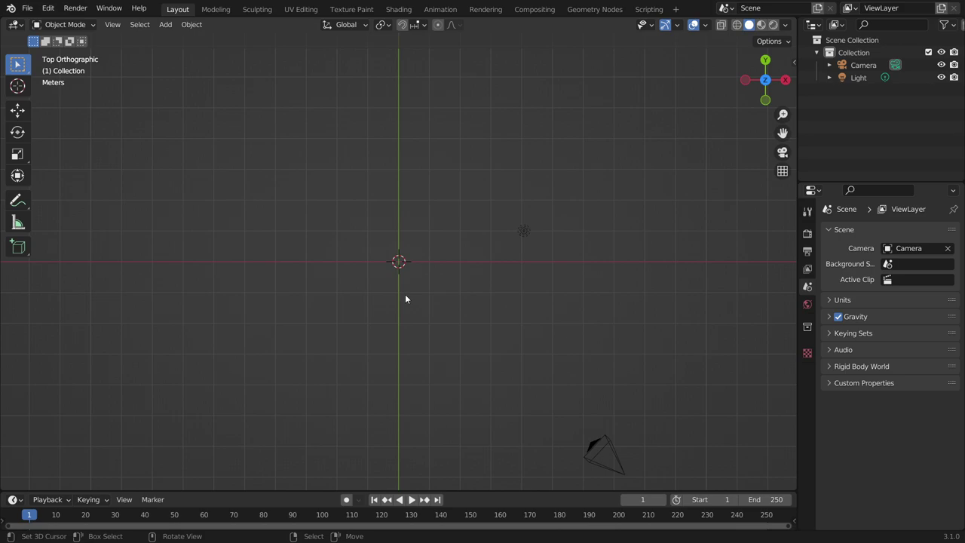
{"action": "key", "text": "shift+a"}
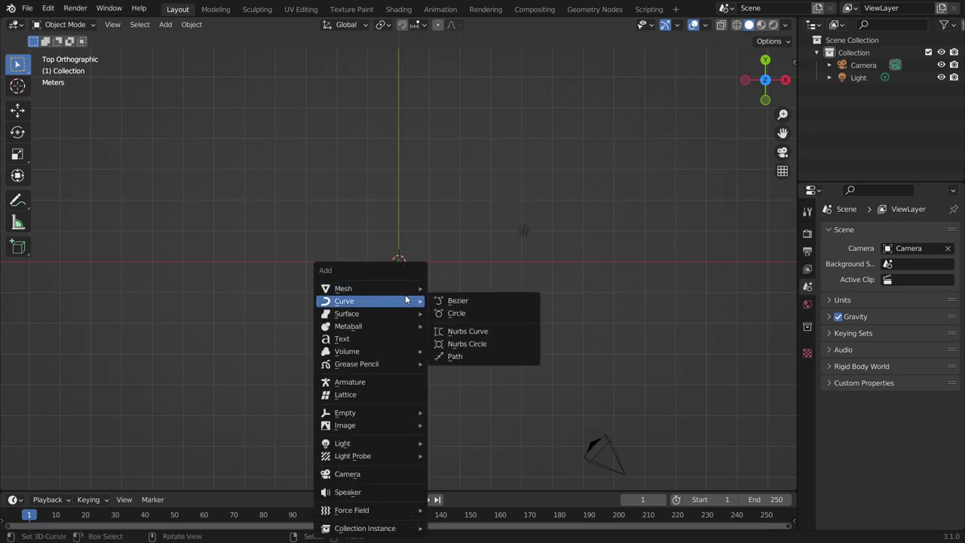
{"action": "mouse_move", "coordinate": [369, 288]}
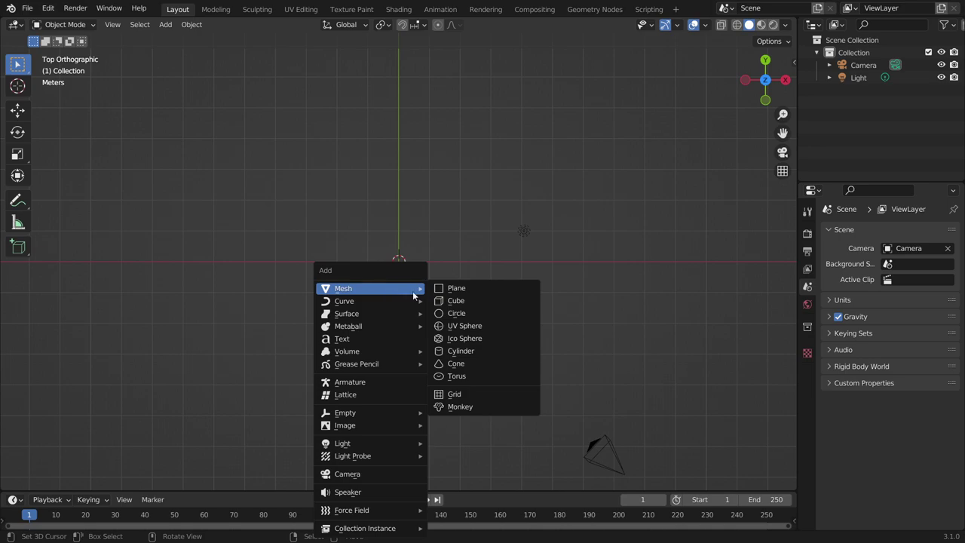
{"action": "left_click", "coordinate": [457, 313]}
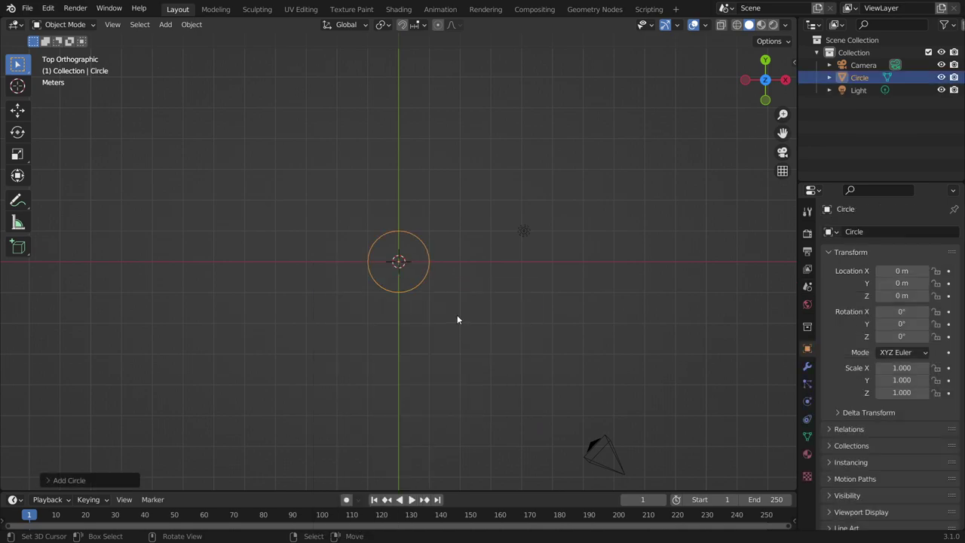
Set the new circle to 16 vertices, zoom in and enter Edit Mode
{"action": "left_click", "coordinate": [120, 478]}
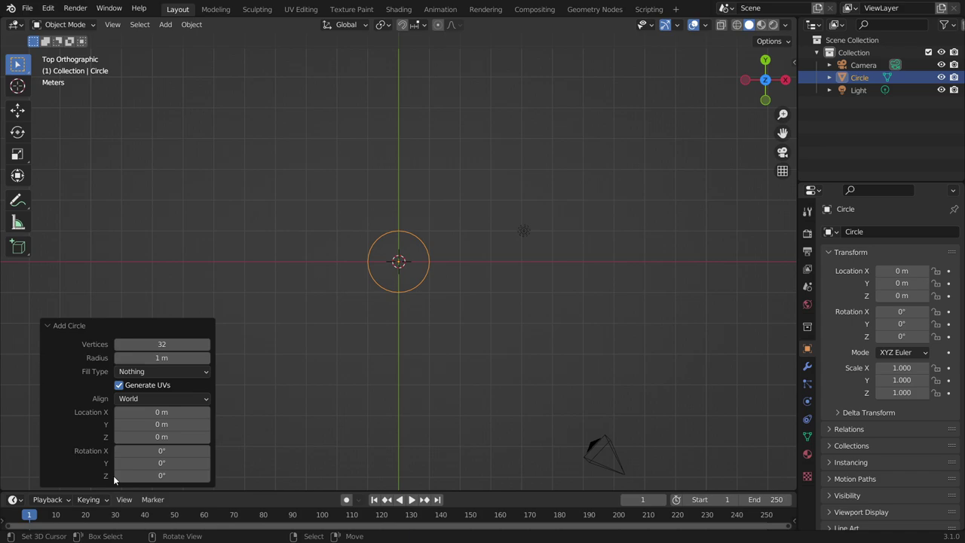
{"action": "left_click", "coordinate": [166, 343]}
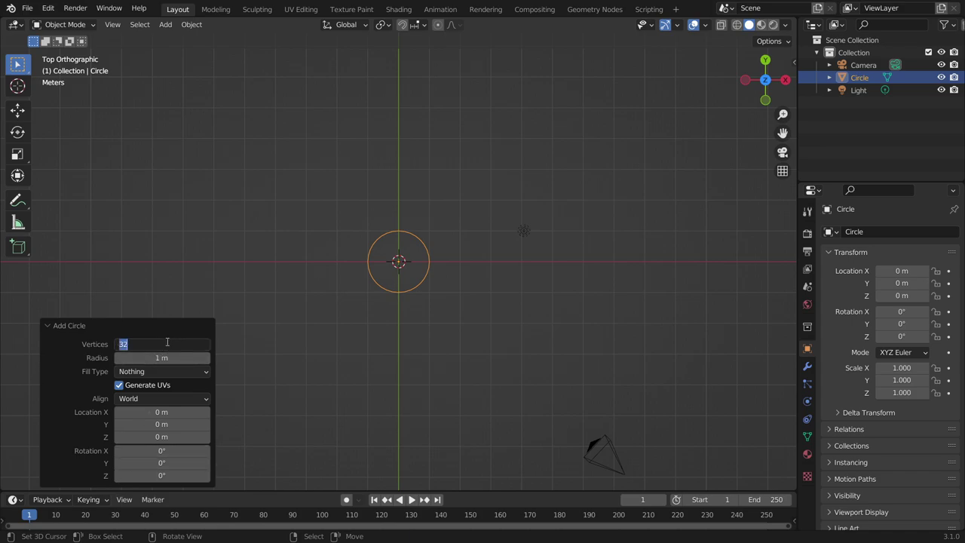
{"action": "type", "text": "16"}
{"action": "key", "text": "Return"}
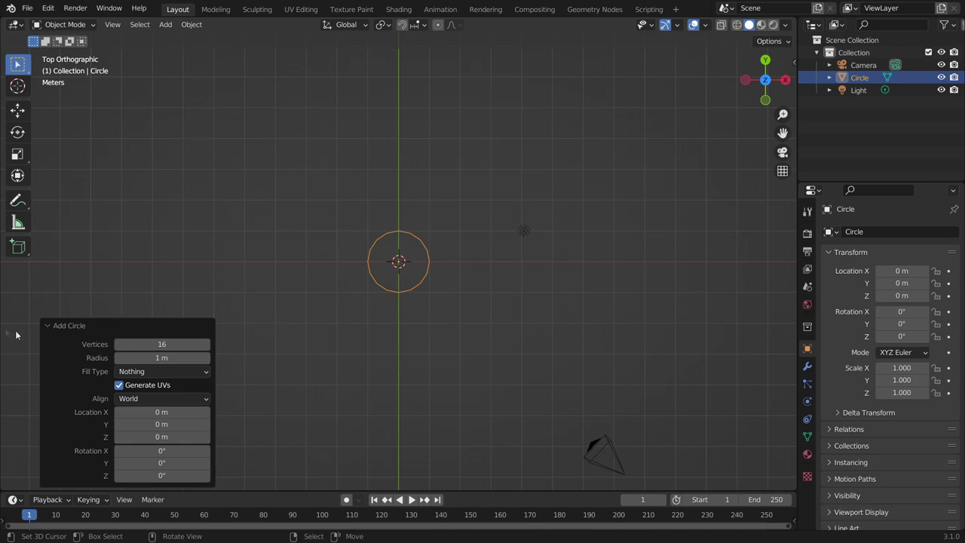
{"action": "left_click", "coordinate": [49, 326]}
{"action": "scroll", "coordinate": [449, 292], "scroll_direction": "up", "scroll_amount": 1}
{"action": "scroll", "coordinate": [450, 293], "scroll_direction": "up", "scroll_amount": 1}
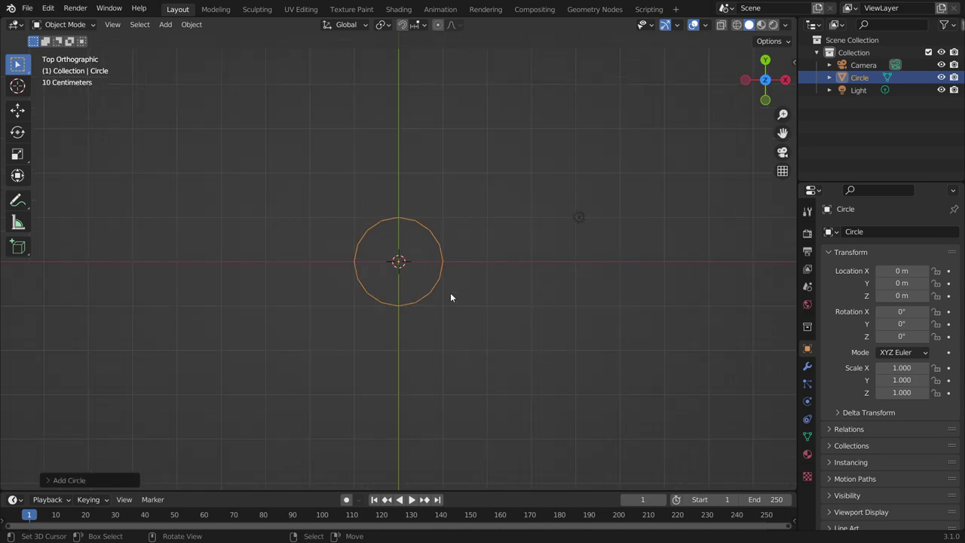
{"action": "key", "text": "Tab"}
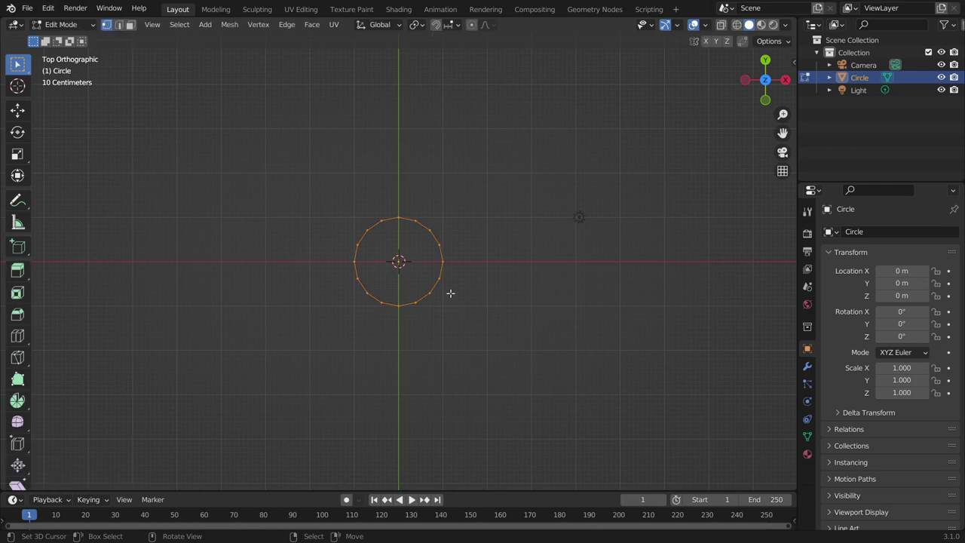
Fill the 16-sided circle with a face and extrude it upward about 2.291 m
{"action": "key", "text": "f"}
{"action": "middle_click_drag", "start_coordinate": [450, 293], "coordinate": [554, 351]}
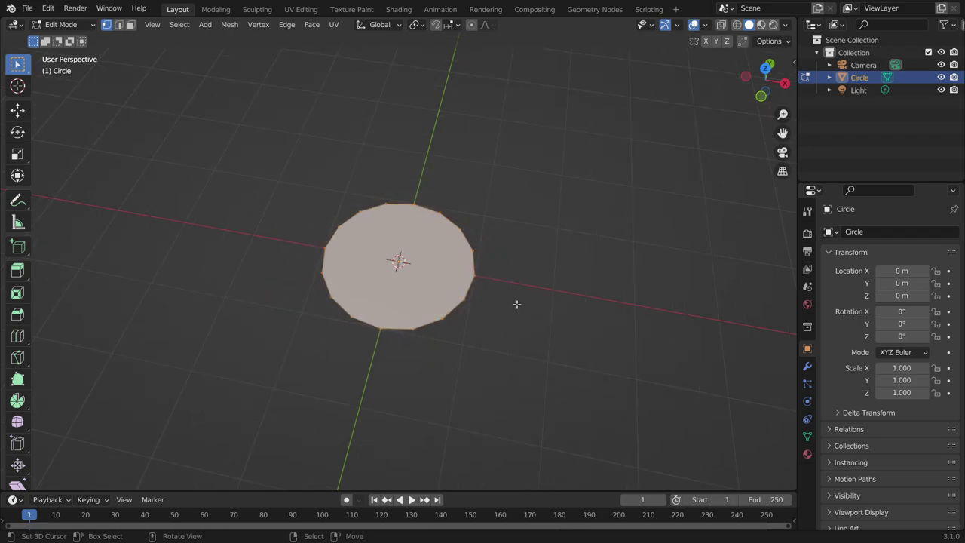
{"action": "middle_click_drag", "start_coordinate": [516, 304], "coordinate": [532, 250]}
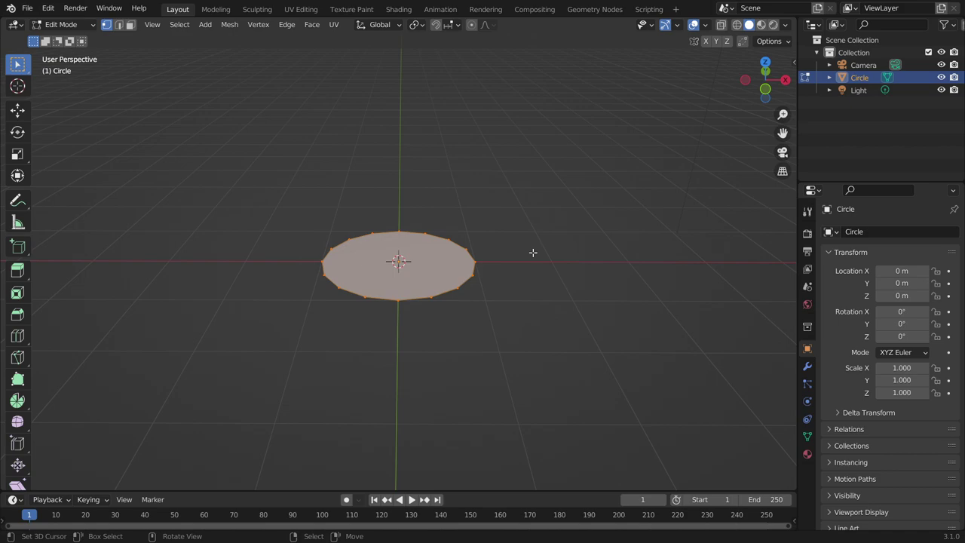
{"action": "key", "text": "e"}
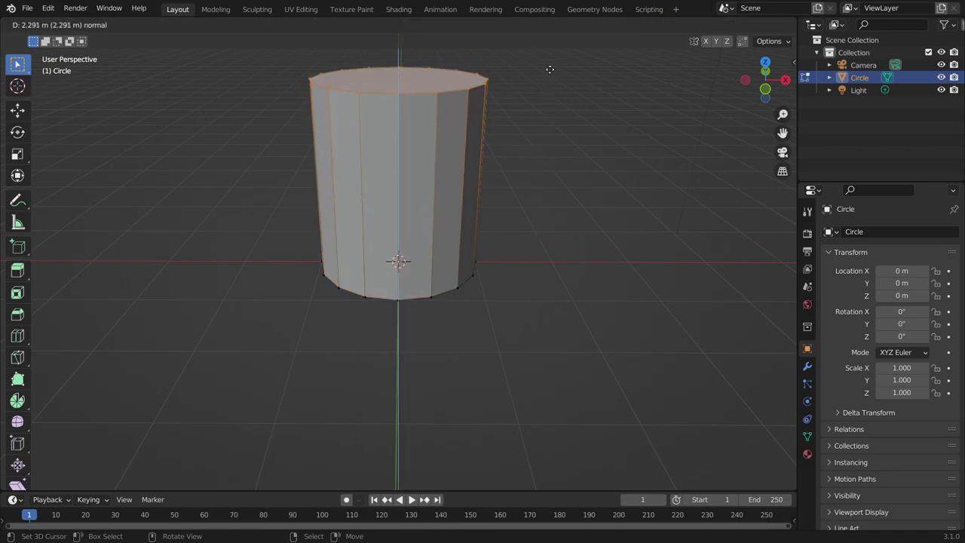
{"action": "left_click", "coordinate": [553, 54]}
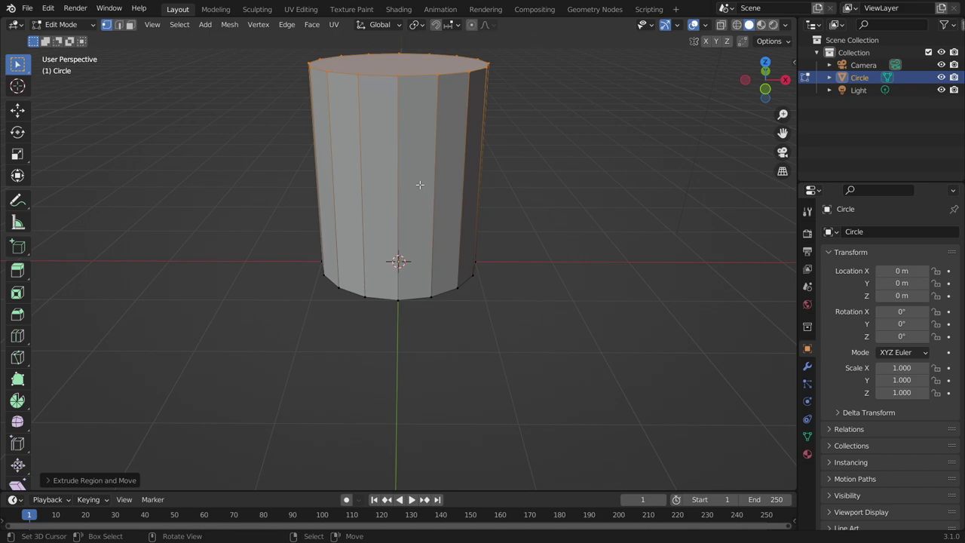
{"action": "key", "text": "ctrl+r"}
Add a centred loop cut at the middle and pinch it inward into a waist
{"action": "left_click", "coordinate": [420, 184]}
{"action": "right_click", "coordinate": [420, 184]}
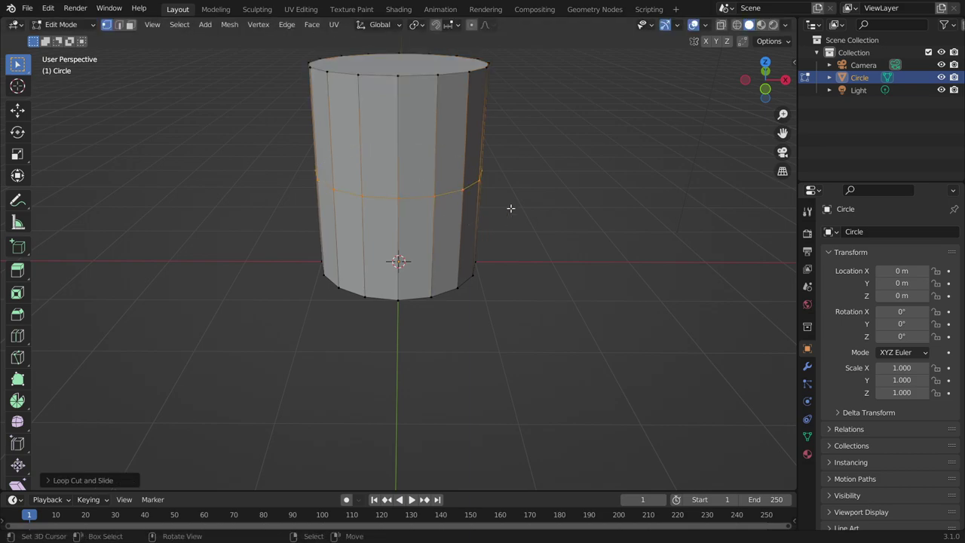
{"action": "key", "text": "shift+s"}
{"action": "left_click", "coordinate": [483, 234]}
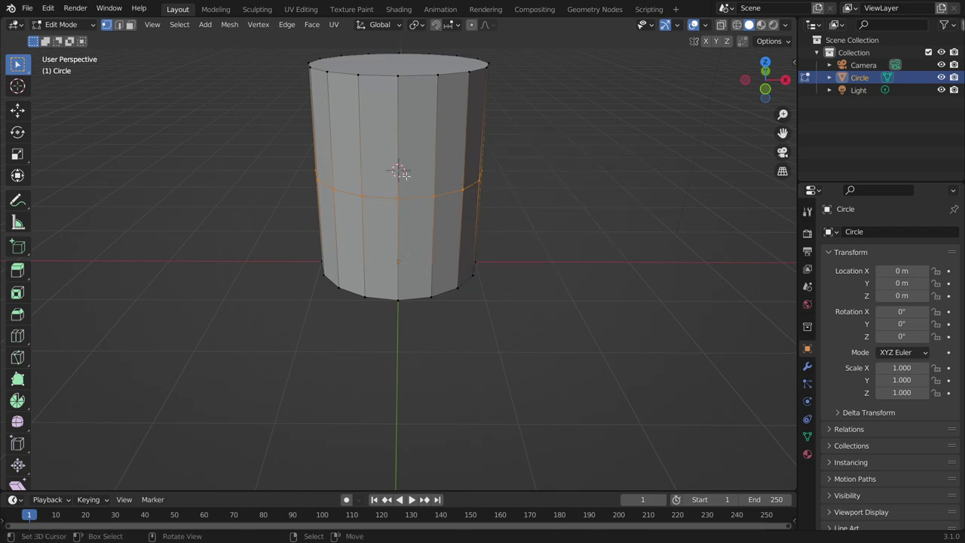
{"action": "key", "text": "s"}
{"action": "left_click", "coordinate": [502, 200]}
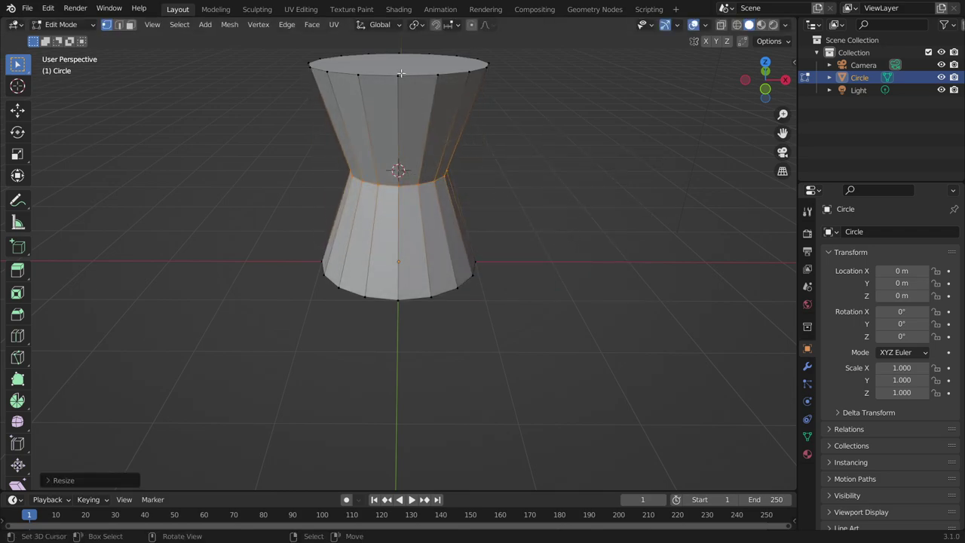
{"action": "scroll", "coordinate": [401, 72], "scroll_direction": "down", "scroll_amount": 1}
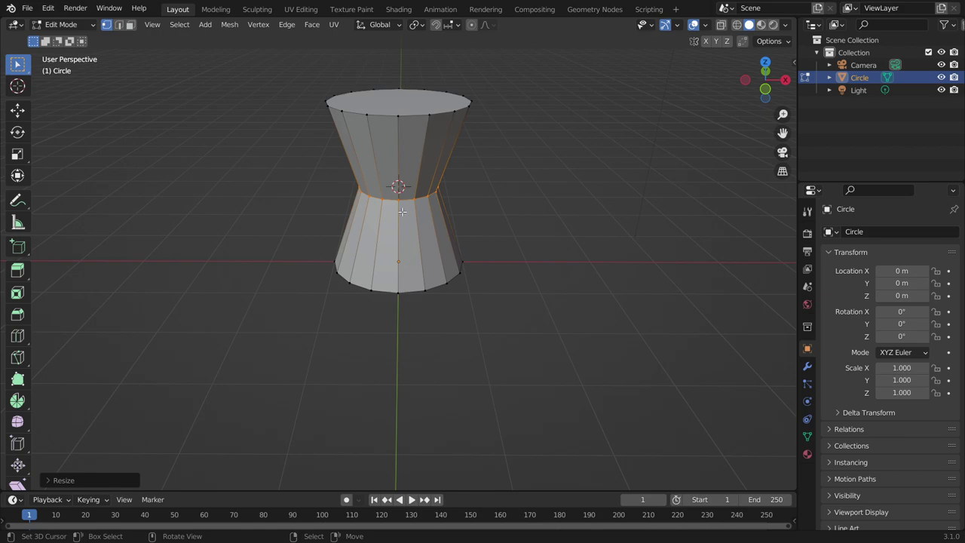
Add a loop cut in the lower half and scale it out by 1.2706
{"action": "key", "text": "ctrl+r"}
{"action": "left_click", "coordinate": [393, 226]}
{"action": "right_click", "coordinate": [394, 222]}
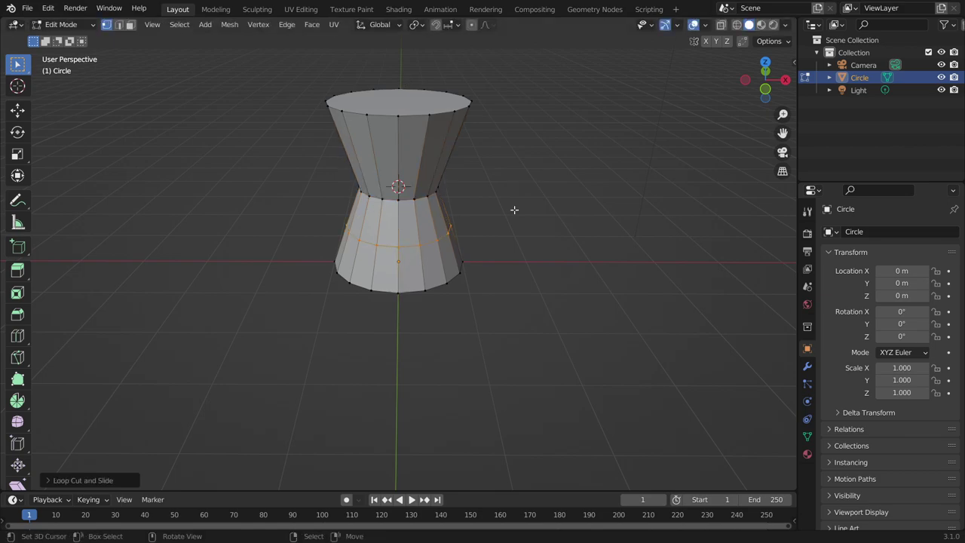
{"action": "key", "text": "shift+s"}
{"action": "left_click", "coordinate": [493, 281]}
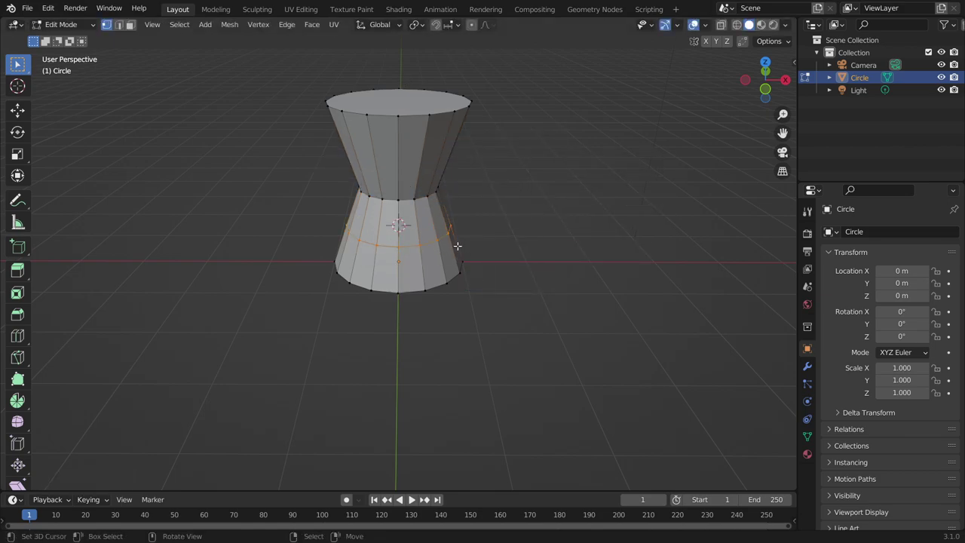
{"action": "key", "text": "s"}
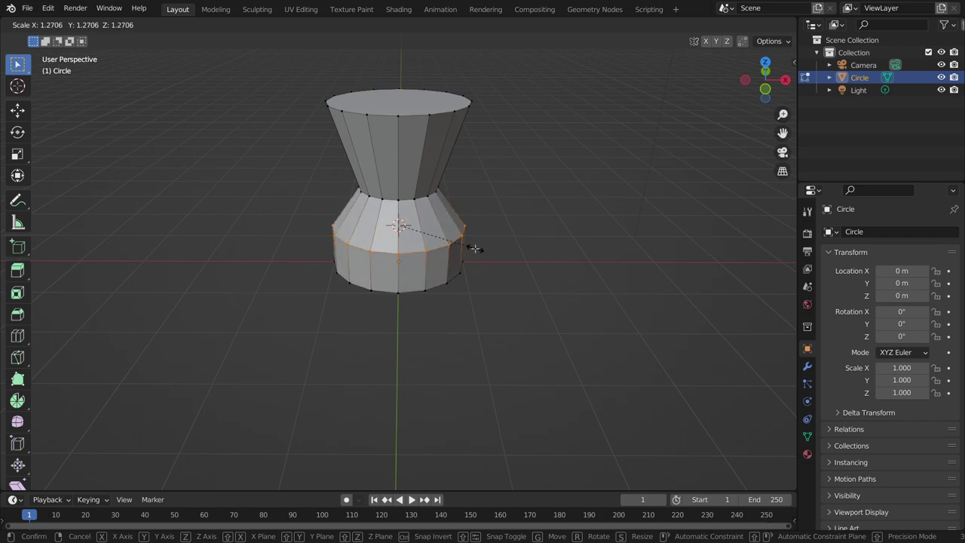
{"action": "left_click", "coordinate": [475, 251]}
Select the top face and shrink it to 0.5803 into a narrow neck
{"action": "left_click", "coordinate": [132, 27]}
{"action": "left_click", "coordinate": [392, 101]}
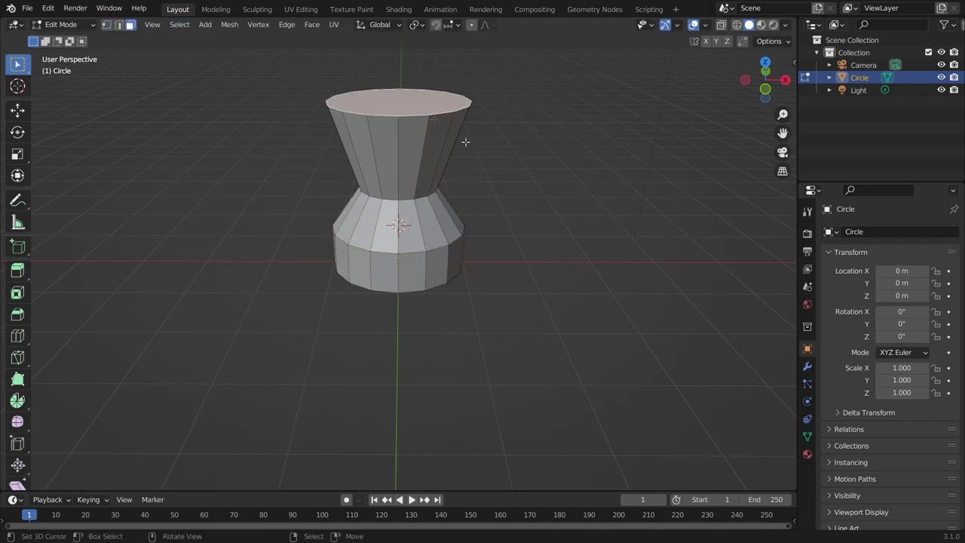
{"action": "key", "text": "shift+s"}
{"action": "left_click", "coordinate": [537, 226]}
{"action": "key", "text": "s"}
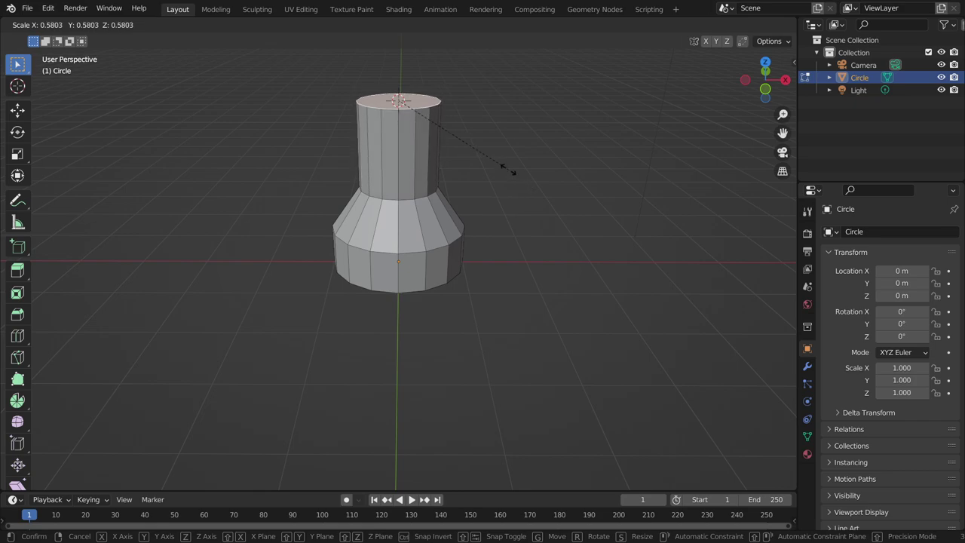
{"action": "left_click", "coordinate": [491, 169]}
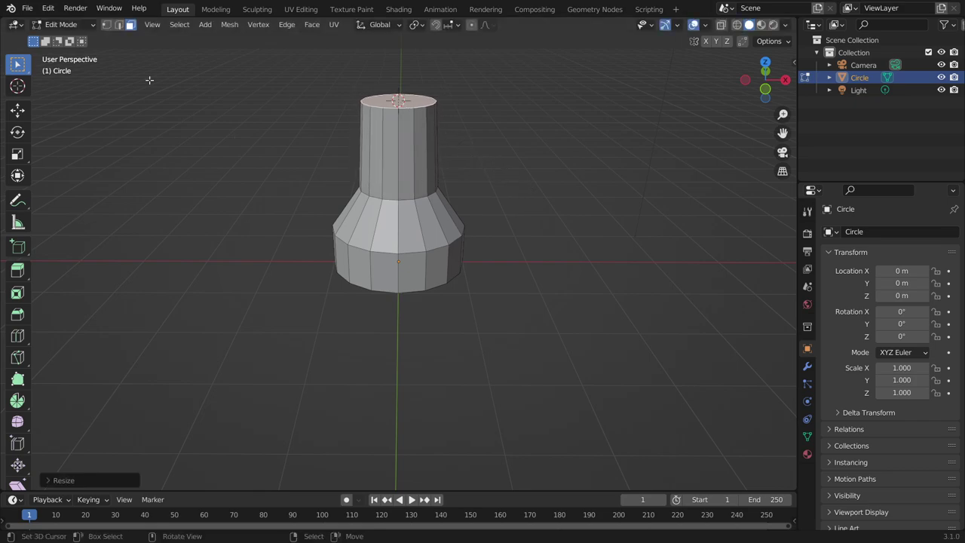
Raise the waist edge loop near the top and scale it out 1.3793 into a shoulder
{"action": "left_click", "coordinate": [119, 27]}
{"action": "key", "text": "alt+a"}
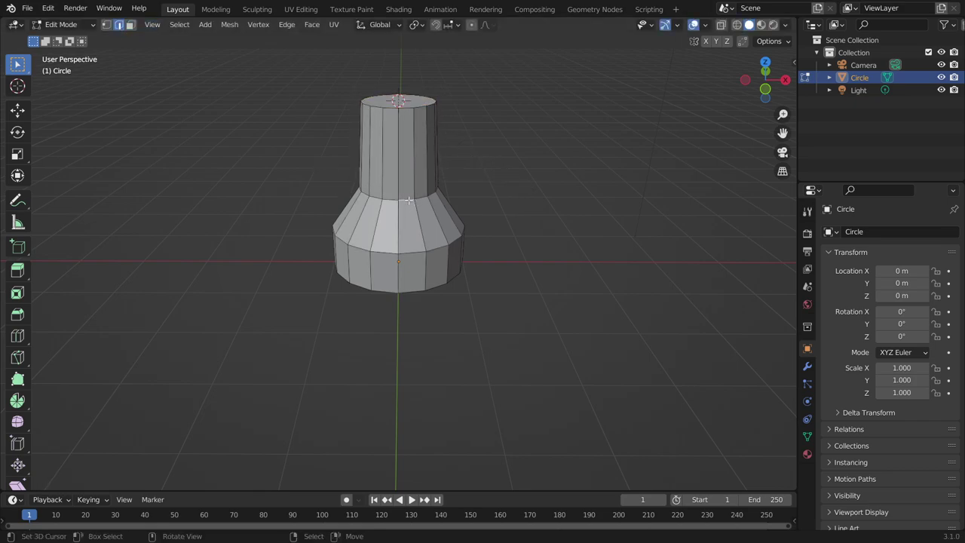
{"action": "left_click", "coordinate": [408, 199], "text": "alt"}
{"action": "key", "text": "g"}
{"action": "key", "text": "z"}
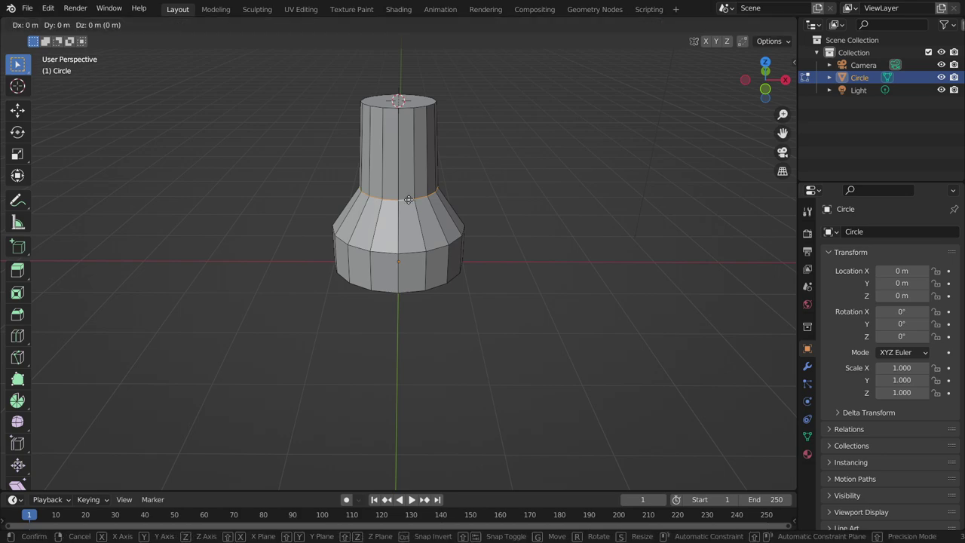
{"action": "left_click", "coordinate": [405, 139]}
{"action": "key", "text": "shift+s"}
{"action": "left_click", "coordinate": [399, 211]}
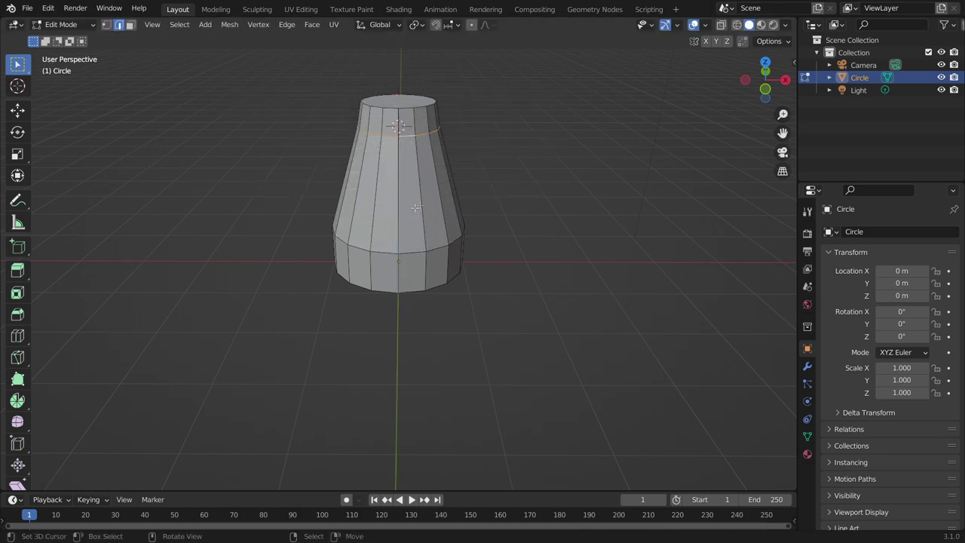
{"action": "key", "text": "s"}
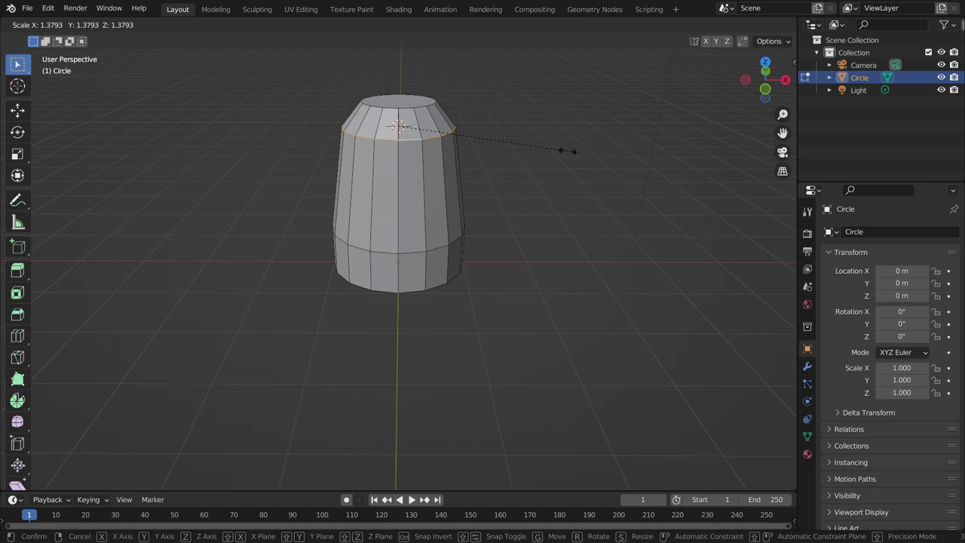
{"action": "left_click", "coordinate": [566, 151]}
Deselect the loop and select the top cap face for deletion
{"action": "left_click", "coordinate": [404, 99]}
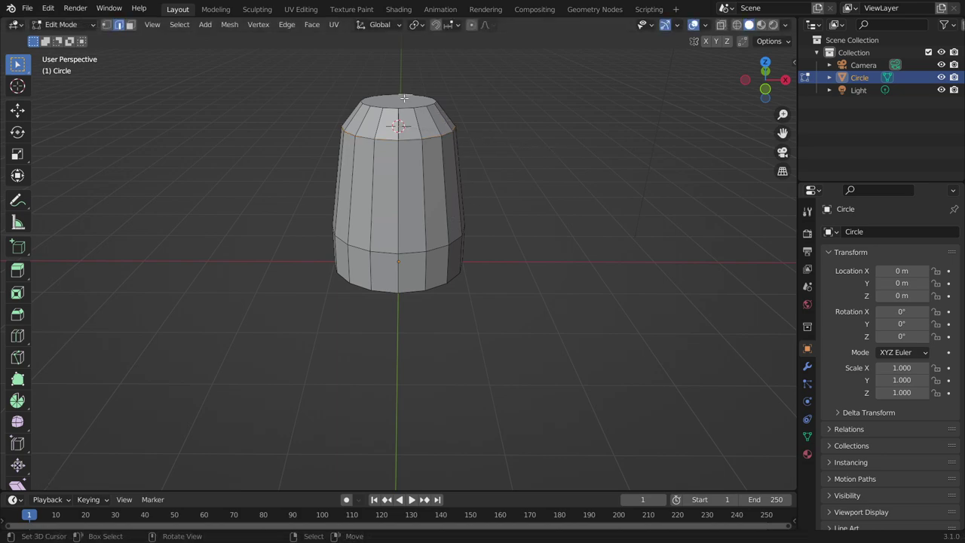
{"action": "left_click", "coordinate": [130, 24]}
{"action": "left_click", "coordinate": [392, 100]}
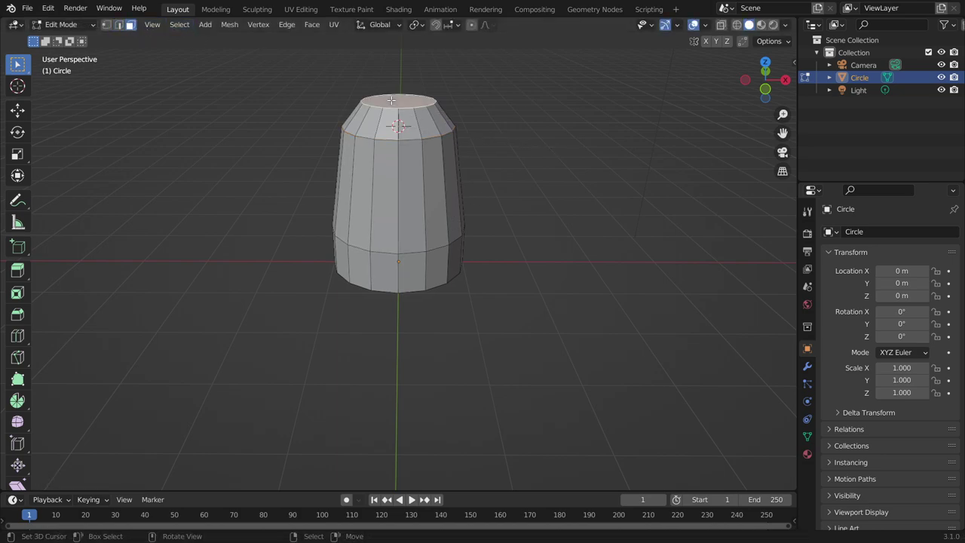
{"action": "key", "text": "x"}
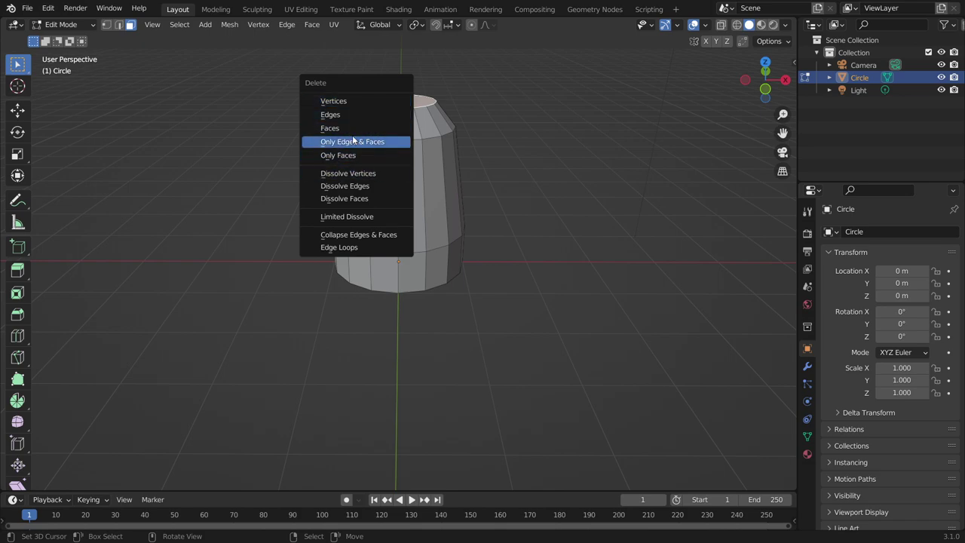
Delete the top face and scale the bottom face down to 0.8345
{"action": "left_click", "coordinate": [330, 131]}
{"action": "mouse_move", "coordinate": [493, 228]}
{"action": "middle_mouse_down"}
{"action": "mouse_move", "coordinate": [435, 209]}
{"action": "mouse_move", "coordinate": [409, 248]}
{"action": "middle_mouse_up"}
{"action": "left_click", "coordinate": [410, 248]}
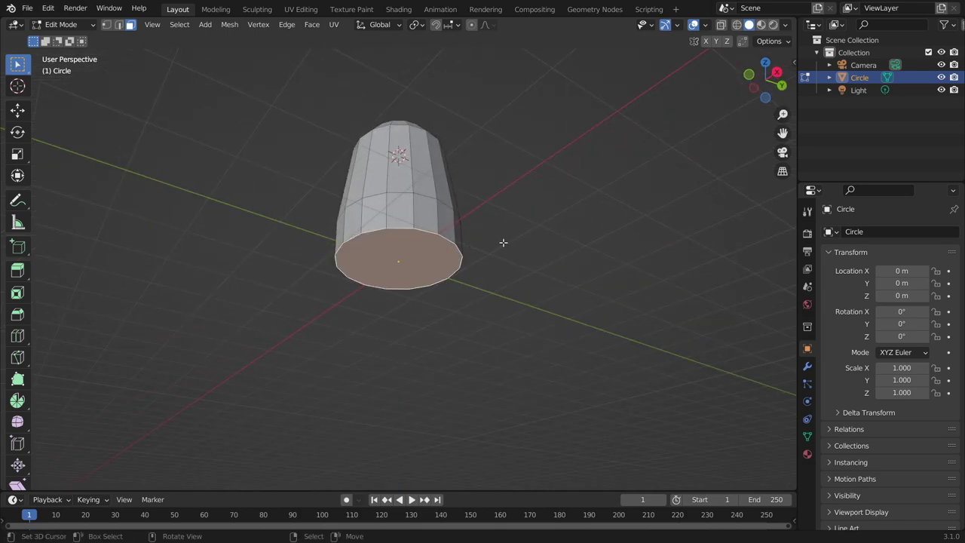
{"action": "key", "text": "shift+s"}
{"action": "left_click", "coordinate": [509, 311]}
{"action": "key", "text": "s"}
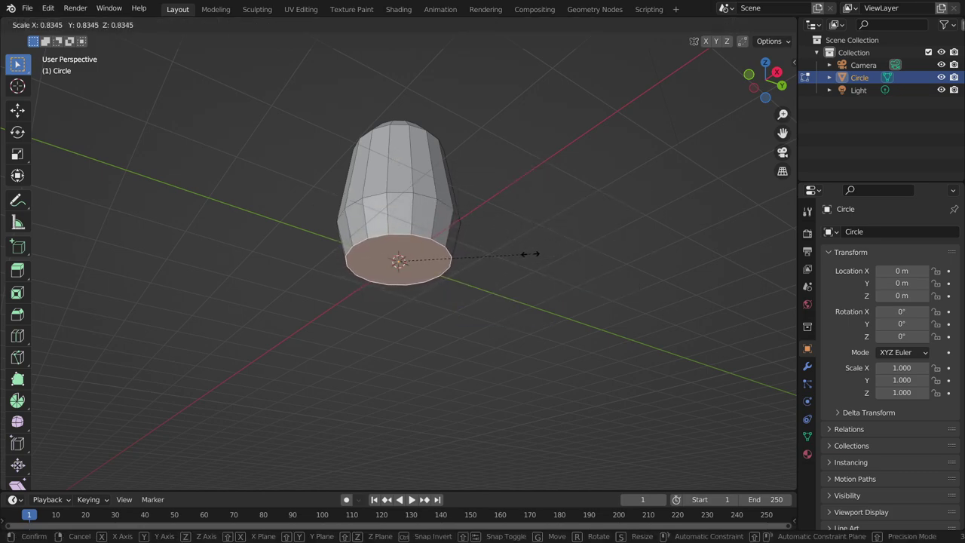
{"action": "left_click", "coordinate": [529, 254]}
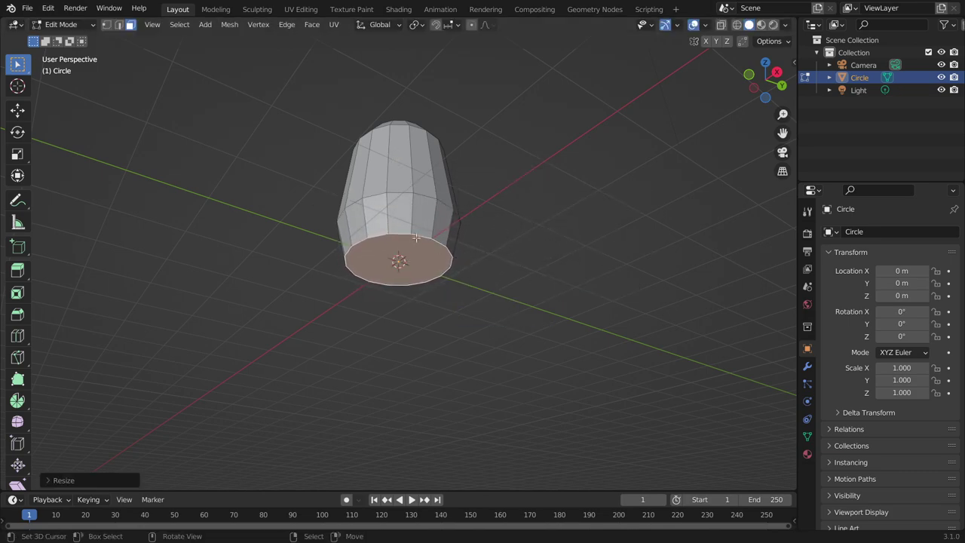
Select the horizontal edge loop around the jar and slide it to a new position
{"action": "middle_click_drag", "start_coordinate": [416, 239], "coordinate": [426, 222]}
{"action": "left_click", "coordinate": [427, 207], "text": "alt"}
{"action": "left_click", "coordinate": [118, 24]}
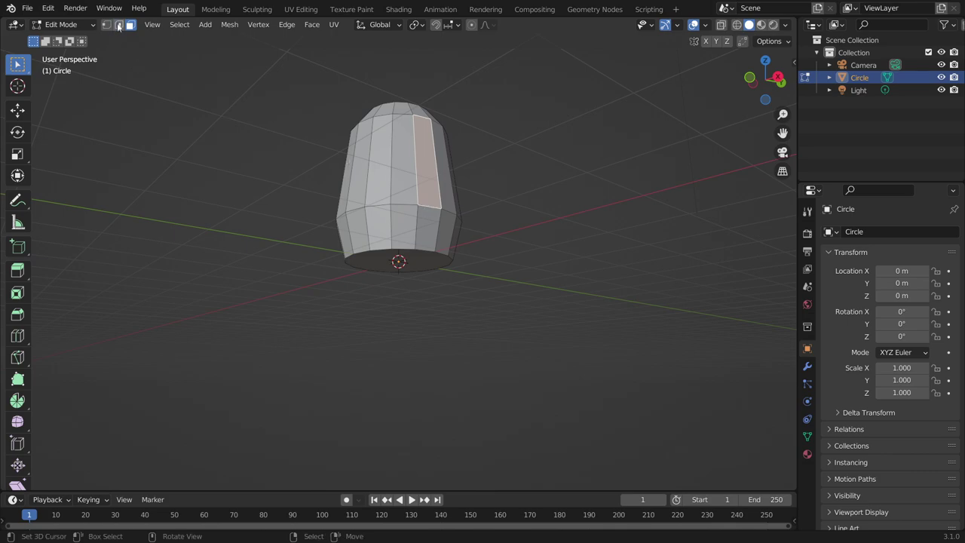
{"action": "left_click", "coordinate": [398, 204], "text": "alt"}
{"action": "key", "text": "g"}
{"action": "key", "text": "g"}
{"action": "left_click", "coordinate": [481, 206]}
Apply Shade Smooth to the jar in Object Mode
{"action": "mouse_move", "coordinate": [480, 206]}
{"action": "middle_mouse_down"}
{"action": "mouse_move", "coordinate": [497, 99]}
{"action": "mouse_move", "coordinate": [527, 182]}
{"action": "mouse_move", "coordinate": [449, 173]}
{"action": "middle_mouse_up"}
{"action": "key", "text": "Tab"}
{"action": "right_click", "coordinate": [448, 174]}
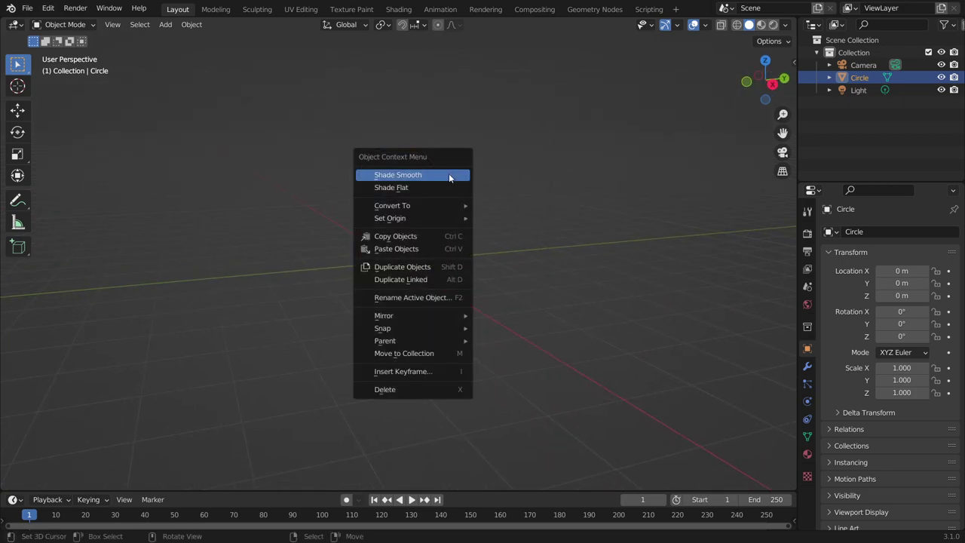
{"action": "left_click", "coordinate": [449, 174]}
Back in Edit Mode, bevel the middle edge loop into a wide band
{"action": "scroll", "coordinate": [425, 239], "scroll_direction": "up", "scroll_amount": 4}
{"action": "mouse_move", "coordinate": [338, 165]}
{"action": "middle_mouse_down"}
{"action": "mouse_move", "coordinate": [524, 196]}
{"action": "mouse_move", "coordinate": [571, 144]}
{"action": "mouse_move", "coordinate": [506, 144]}
{"action": "middle_mouse_up"}
{"action": "key", "text": "Tab"}
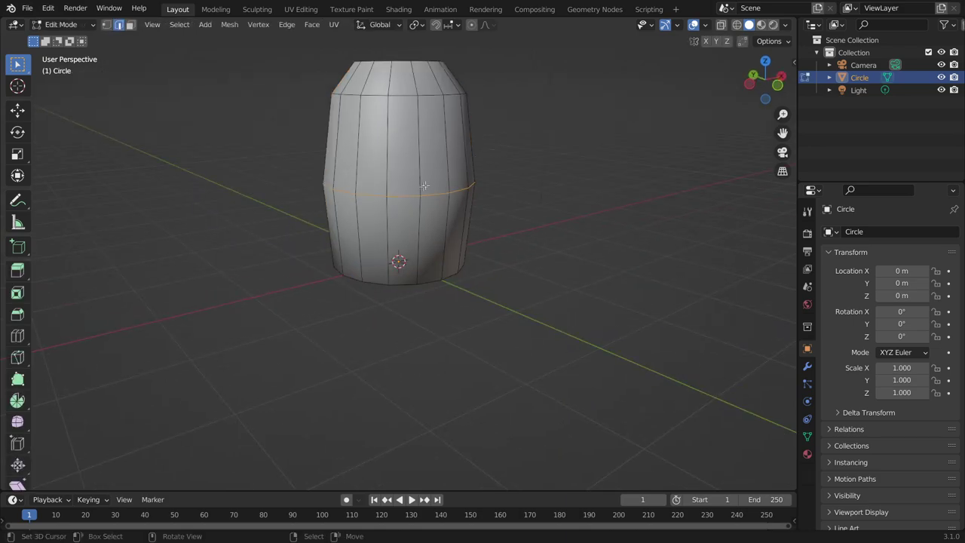
{"action": "scroll", "coordinate": [424, 185], "scroll_direction": "up", "scroll_amount": 2}
{"action": "key", "text": "ctrl+b"}
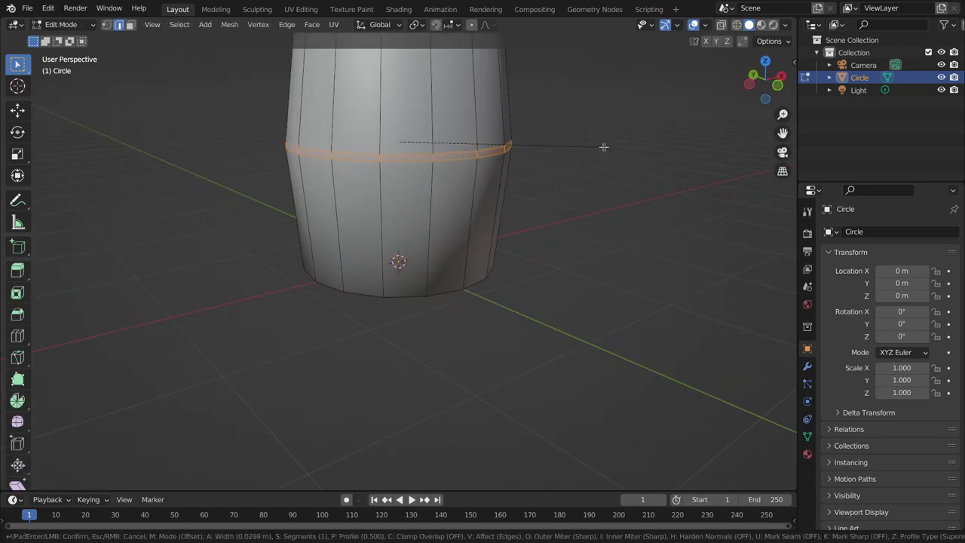
{"action": "left_click", "coordinate": [627, 149]}
Bevel the top rim edge loop and clear the selection
{"action": "scroll", "coordinate": [622, 148], "scroll_direction": "down", "scroll_amount": 3}
{"action": "mouse_move", "coordinate": [617, 148]}
{"action": "middle_mouse_down"}
{"action": "mouse_move", "coordinate": [490, 177]}
{"action": "mouse_move", "coordinate": [500, 177]}
{"action": "middle_mouse_up"}
{"action": "left_click", "coordinate": [518, 173]}
{"action": "scroll", "coordinate": [461, 163], "scroll_direction": "up", "scroll_amount": 2}
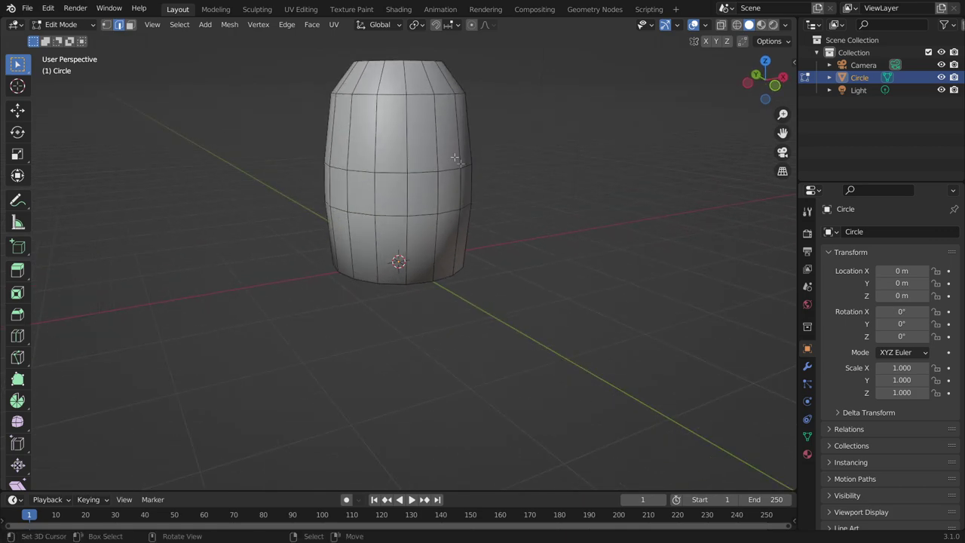
{"action": "left_click", "coordinate": [420, 96], "text": "alt"}
{"action": "key", "text": "ctrl+b"}
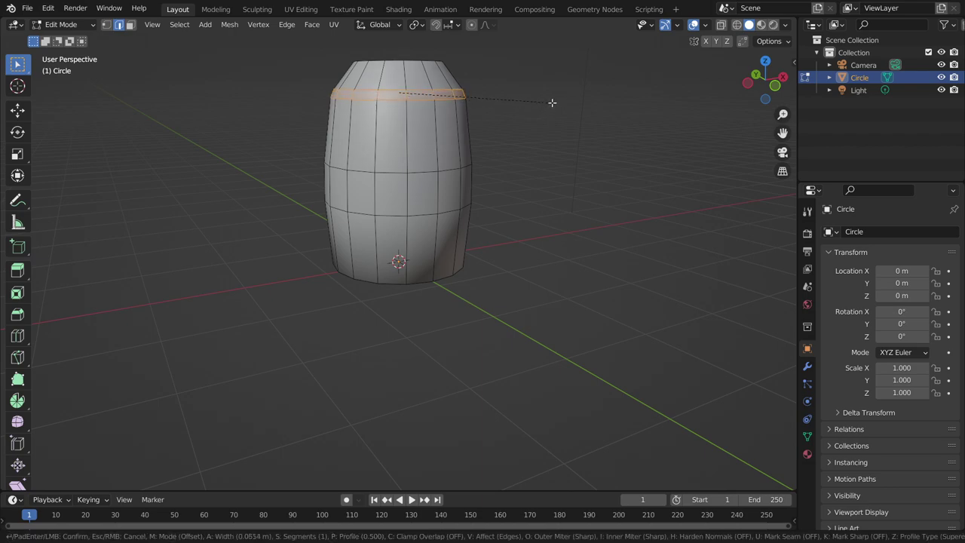
{"action": "left_click", "coordinate": [552, 101]}
{"action": "left_click", "coordinate": [555, 116]}
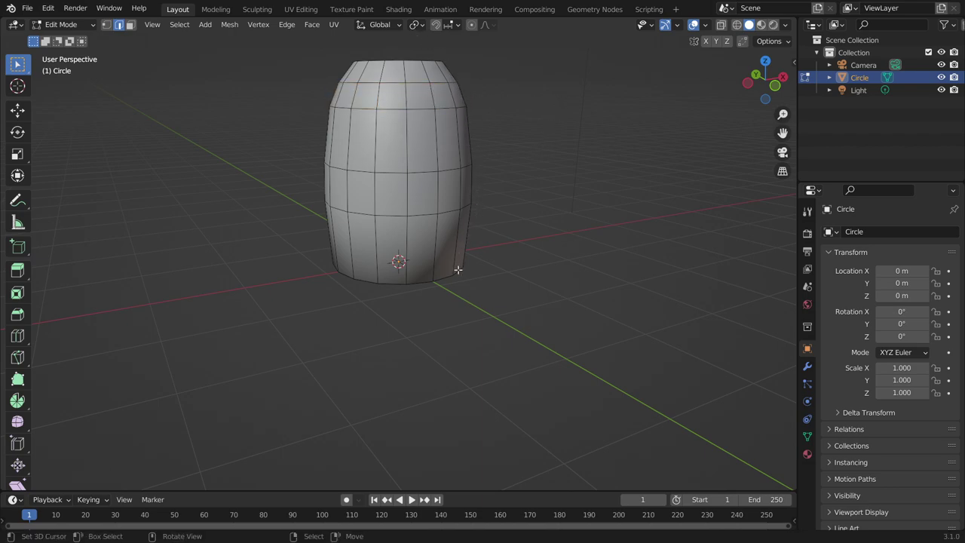
Select the bottom face loop and show the jar's modifier properties
{"action": "middle_click_drag", "start_coordinate": [452, 269], "coordinate": [439, 250]}
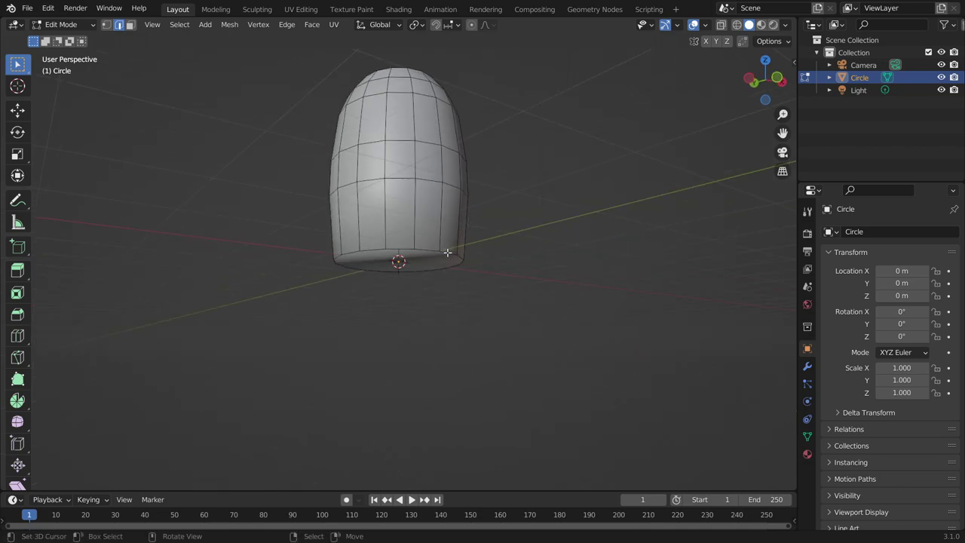
{"action": "left_click", "coordinate": [448, 252], "text": "alt"}
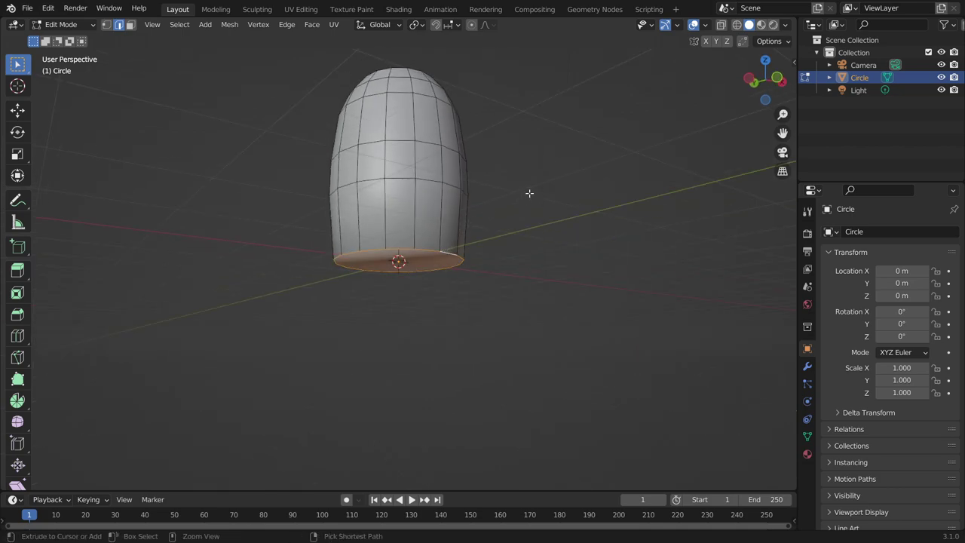
{"action": "key", "text": "e"}
{"action": "middle_click_drag", "start_coordinate": [539, 189], "coordinate": [812, 230]}
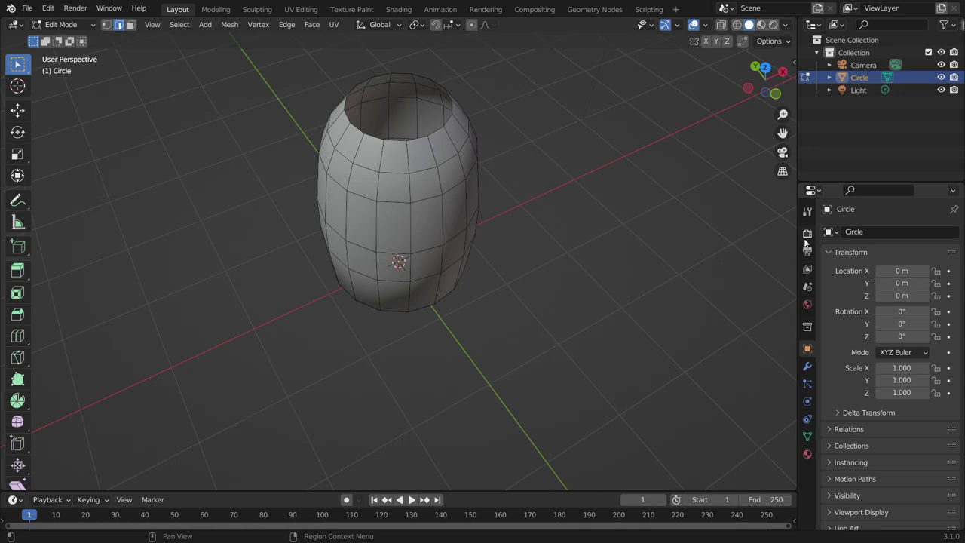
{"action": "left_click", "coordinate": [807, 365]}
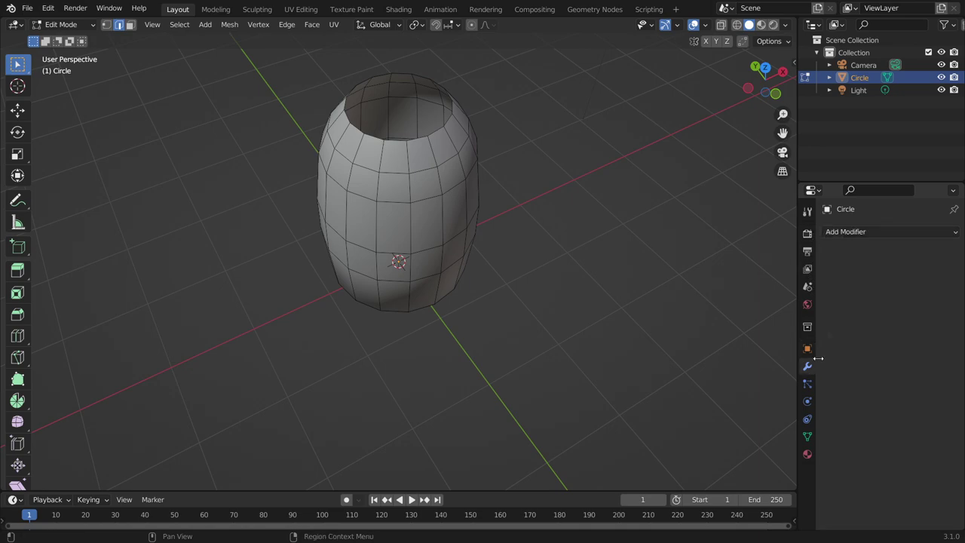
Add a Solidify modifier with 0.04 m thickness and apply it in Object Mode
{"action": "left_click", "coordinate": [866, 232]}
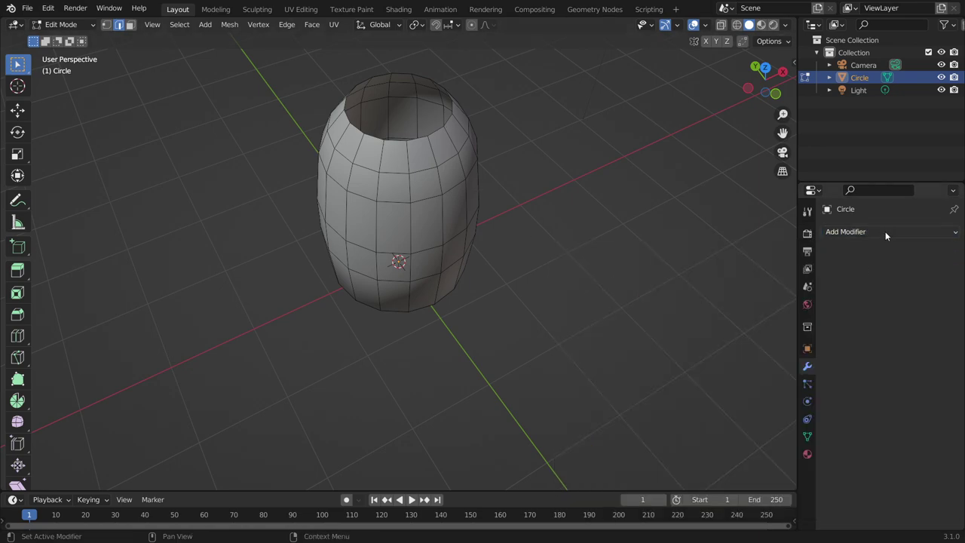
{"action": "left_click", "coordinate": [886, 232]}
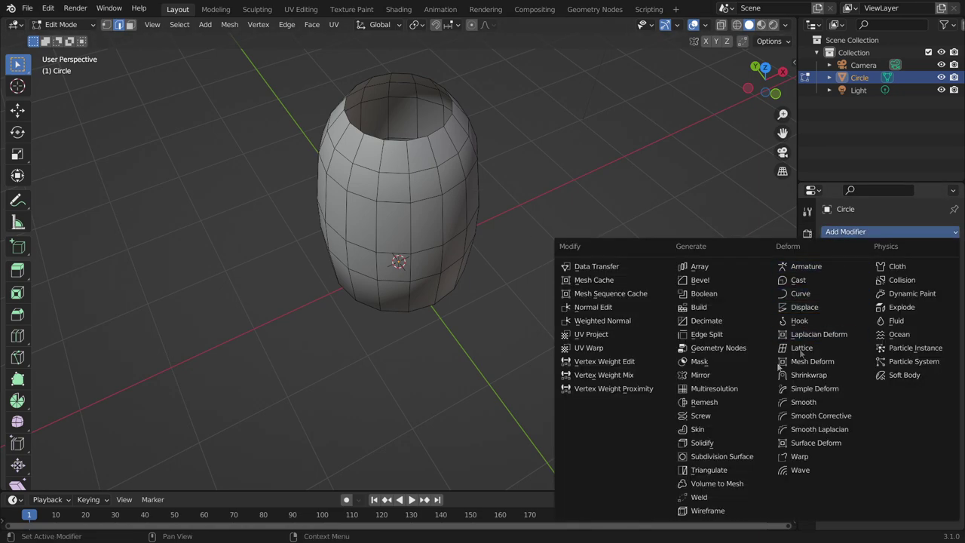
{"action": "left_click", "coordinate": [702, 445]}
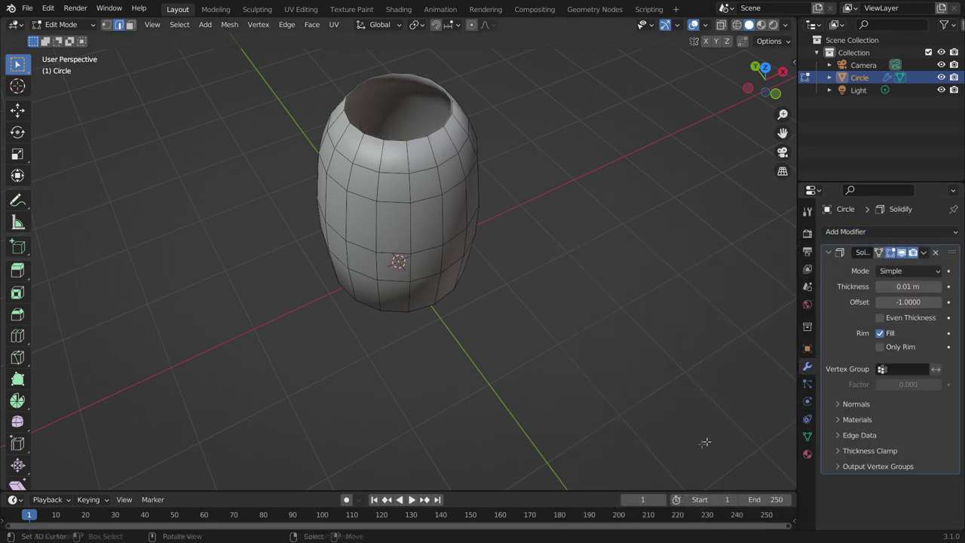
{"action": "left_click", "coordinate": [940, 287]}
{"action": "left_click", "coordinate": [939, 286]}
{"action": "left_click", "coordinate": [939, 286]}
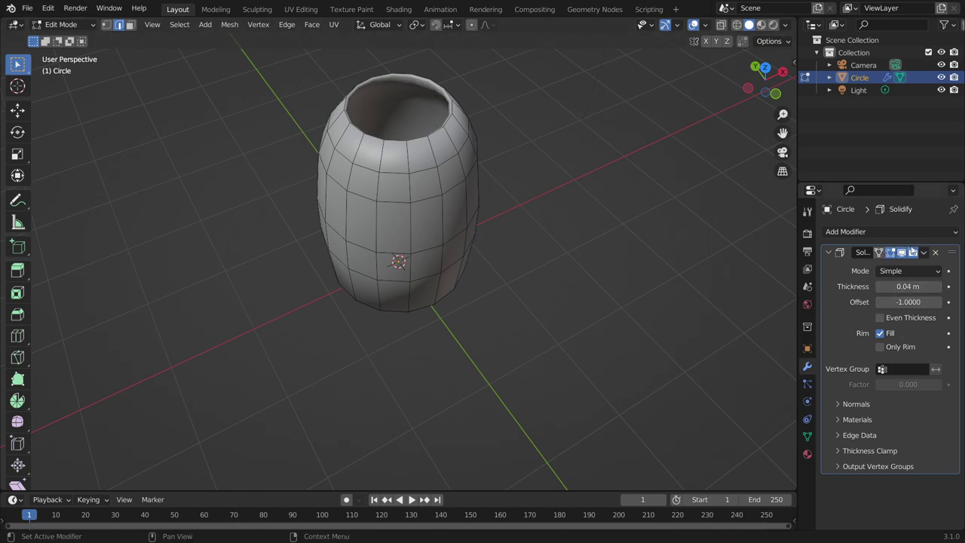
{"action": "left_click", "coordinate": [922, 253]}
{"action": "key", "text": "Tab"}
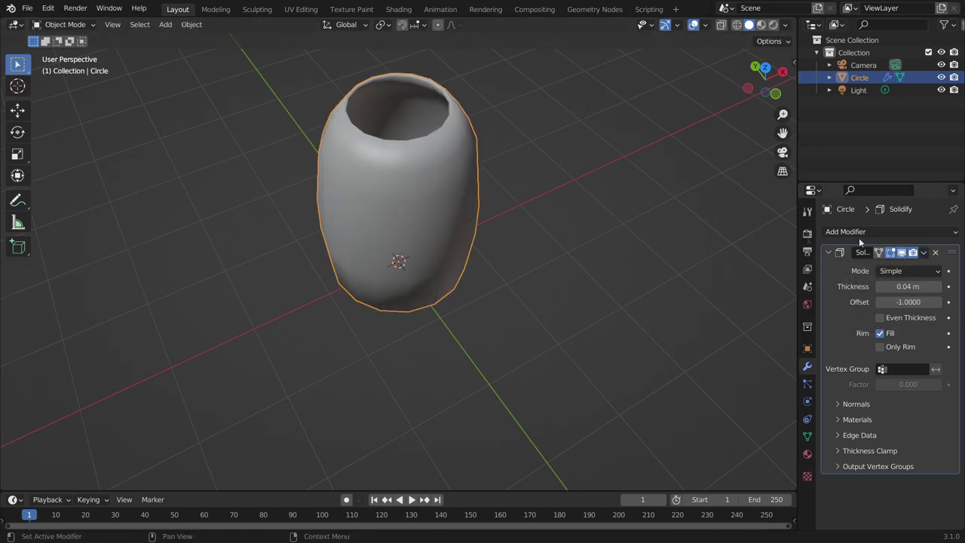
{"action": "left_click", "coordinate": [926, 252]}
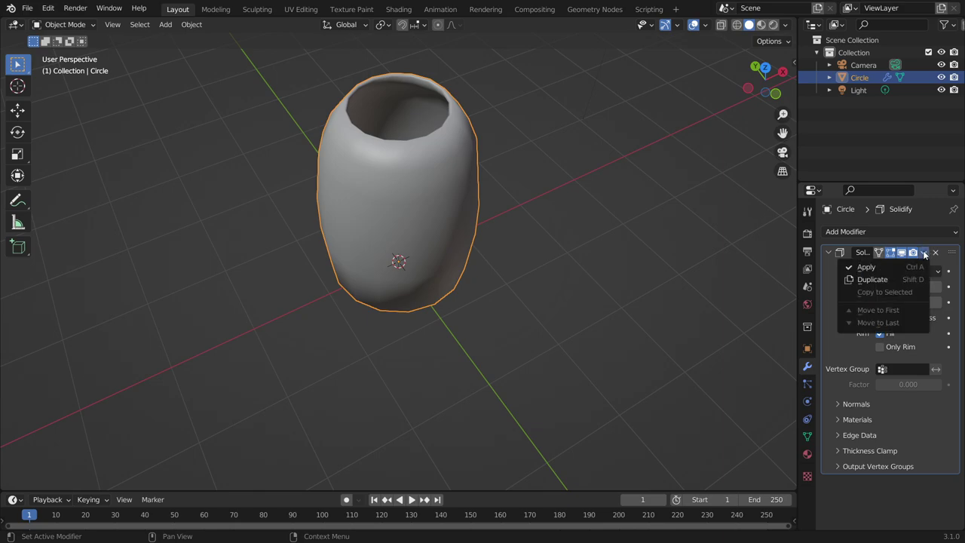
{"action": "left_click", "coordinate": [879, 260]}
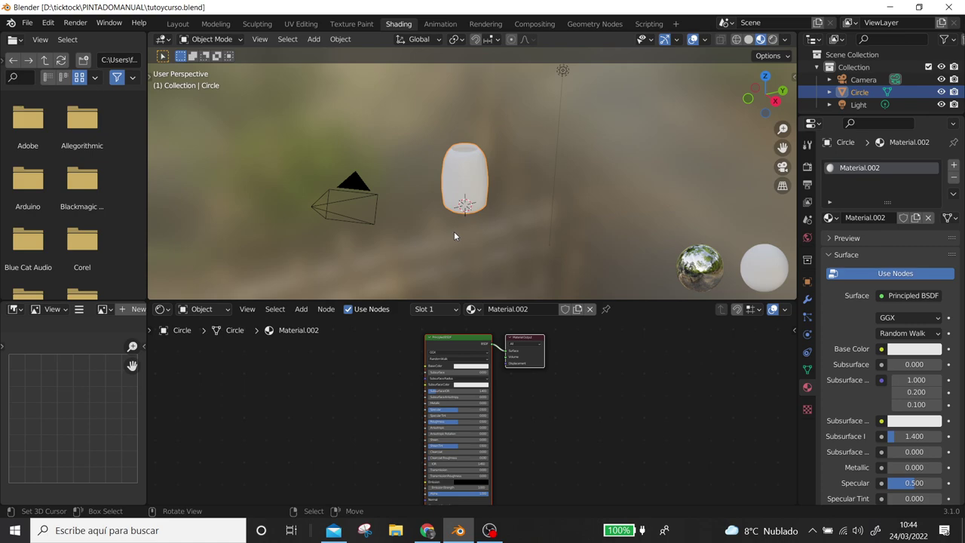
Open the Texture Paint workspace on the white jar
{"action": "mouse_move", "coordinate": [476, 207]}
{"action": "middle_mouse_down"}
{"action": "mouse_move", "coordinate": [497, 192]}
{"action": "mouse_move", "coordinate": [455, 230]}
{"action": "middle_mouse_up"}
{"action": "scroll", "coordinate": [455, 230], "scroll_direction": "up", "scroll_amount": 6}
{"action": "scroll", "coordinate": [474, 163], "scroll_direction": "down", "scroll_amount": 3}
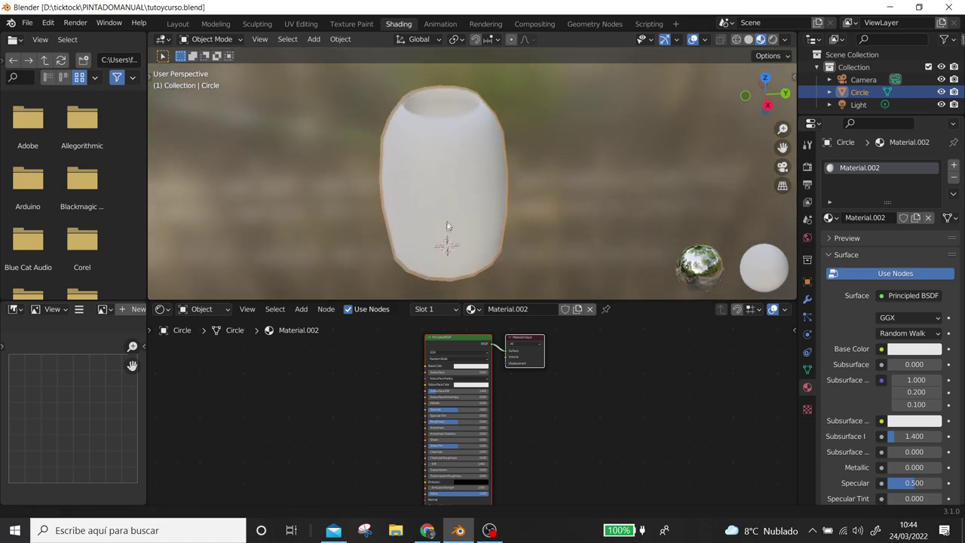
{"action": "left_click", "coordinate": [352, 24]}
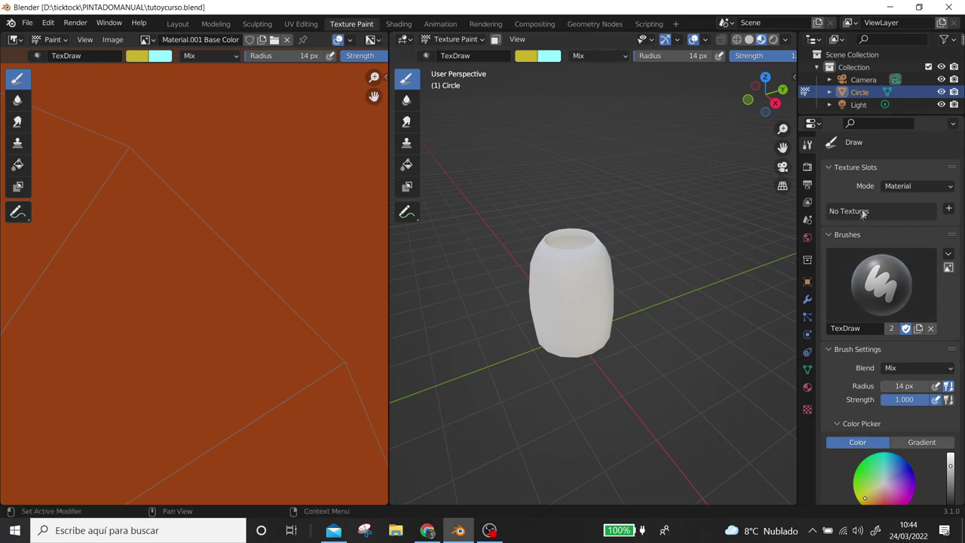
Add a Base Color texture slot sized 2048 × 2048 px
{"action": "left_click", "coordinate": [948, 209]}
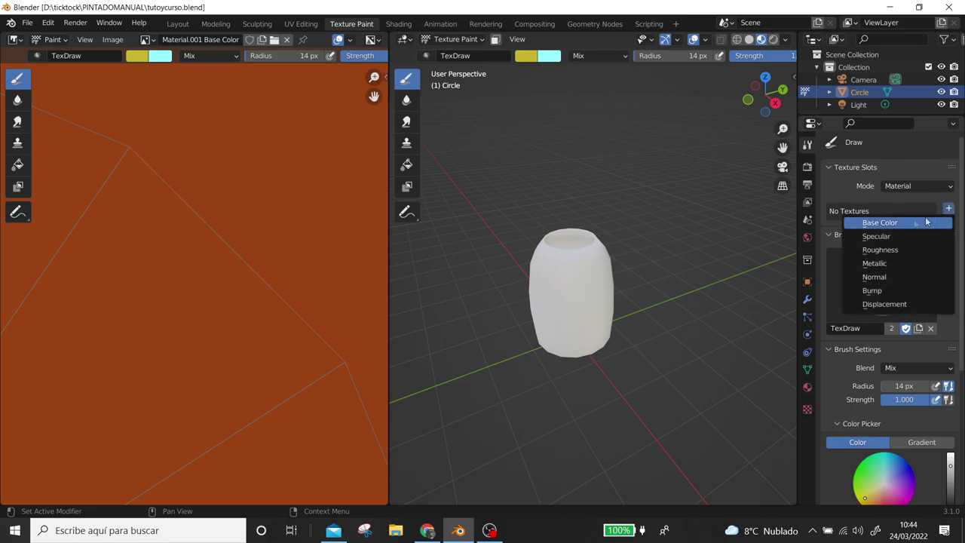
{"action": "left_click", "coordinate": [888, 224]}
{"action": "left_click", "coordinate": [882, 262]}
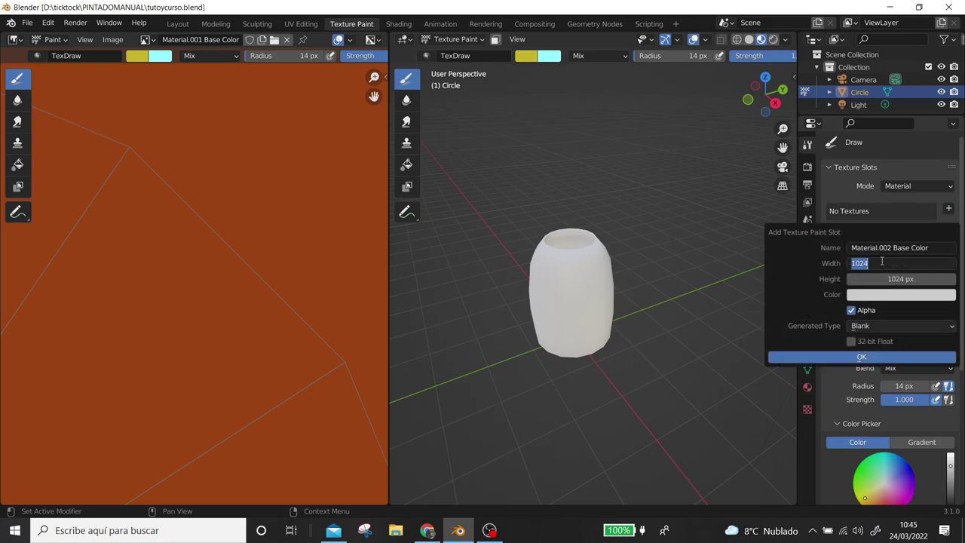
{"action": "type", "text": "0"}
{"action": "key", "text": "BackSpace"}
{"action": "type", "text": "2048"}
{"action": "key", "text": "Return"}
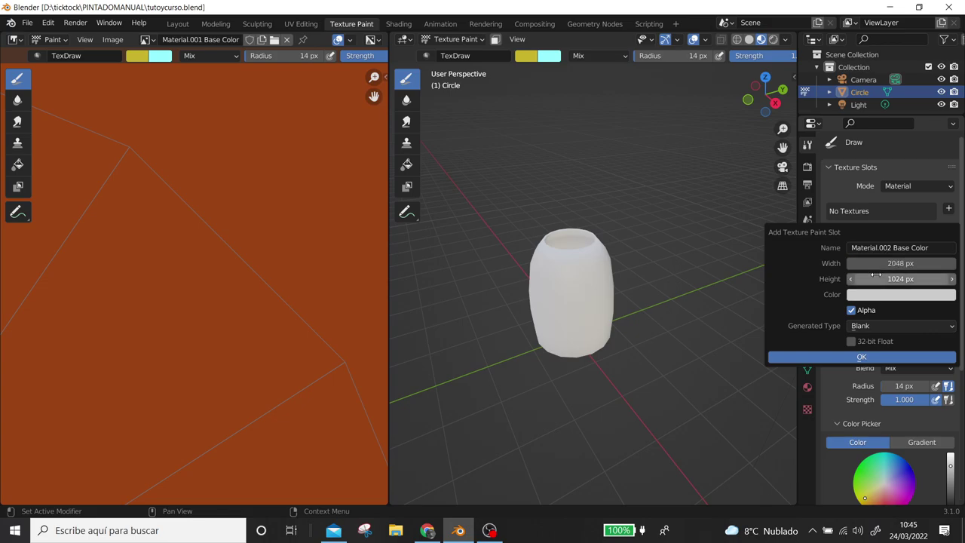
{"action": "left_click", "coordinate": [877, 275]}
{"action": "type", "text": "2048"}
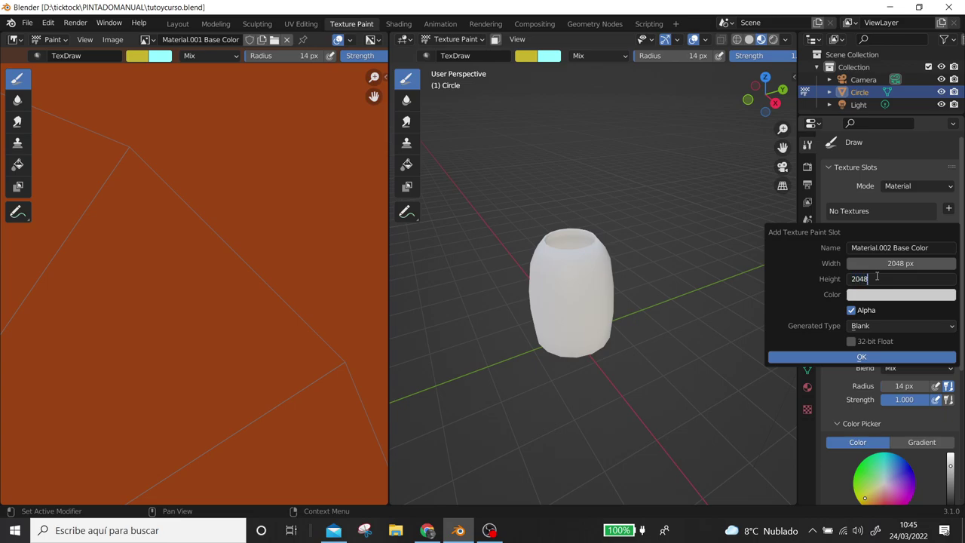
Name the texture 'jarr', give it a warm beige fill, and create it
{"action": "left_click", "coordinate": [900, 245]}
{"action": "type", "text": "jarr"}
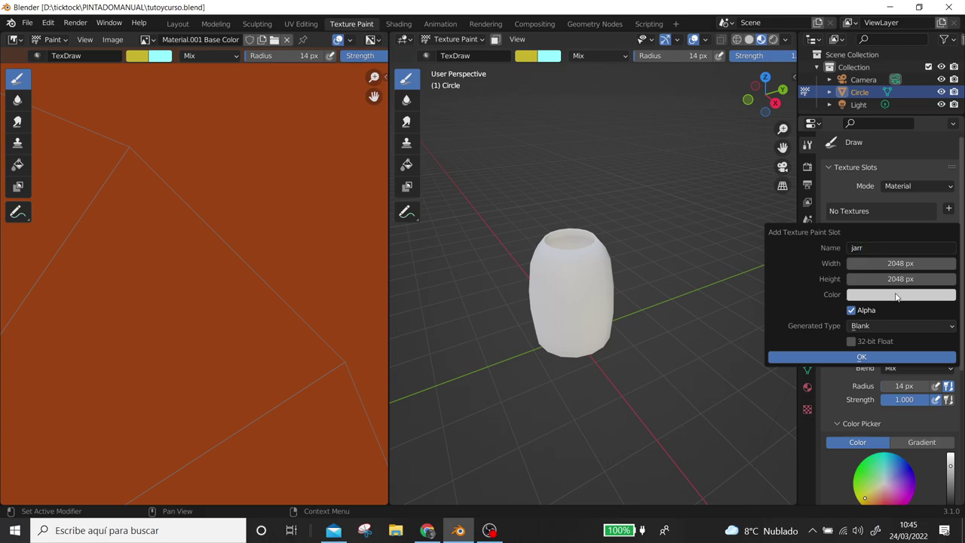
{"action": "left_click", "coordinate": [896, 295]}
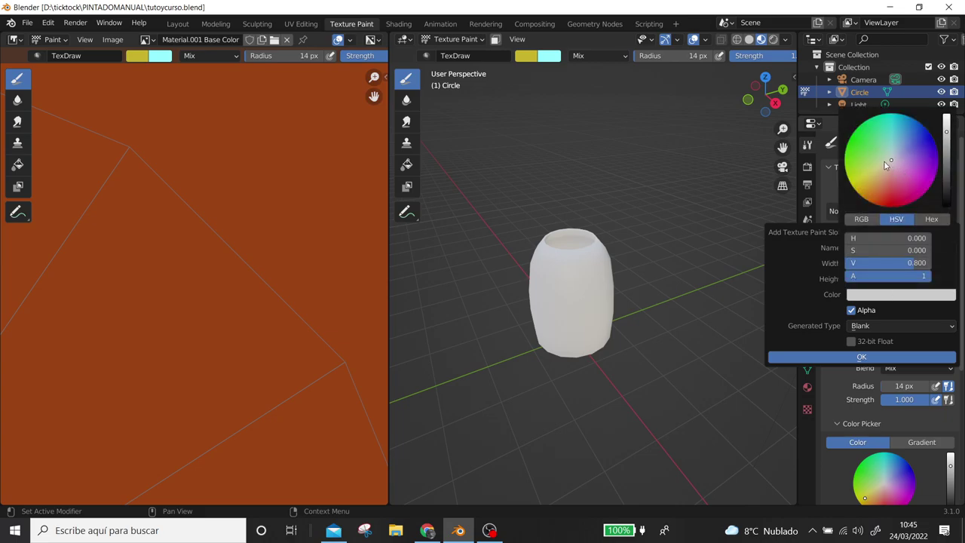
{"action": "left_click_drag", "start_coordinate": [885, 164], "coordinate": [884, 168]}
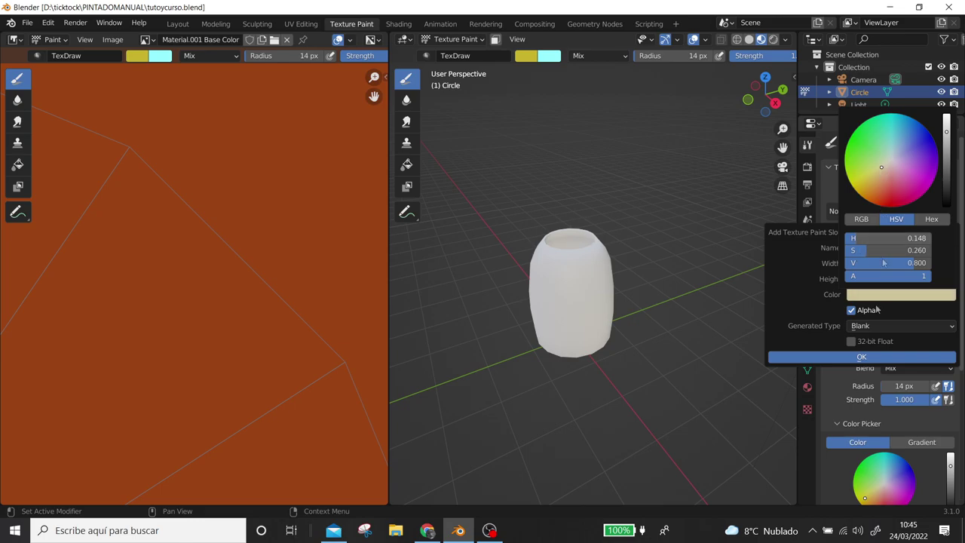
{"action": "left_click", "coordinate": [869, 357]}
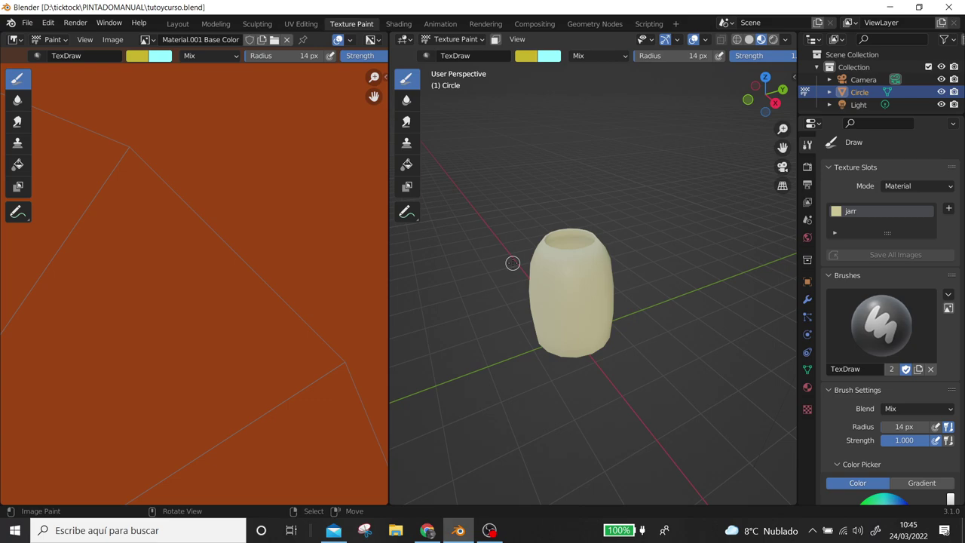
Widen the 3D viewport over the Image Editor
{"action": "middle_click_drag", "start_coordinate": [512, 263], "coordinate": [502, 272]}
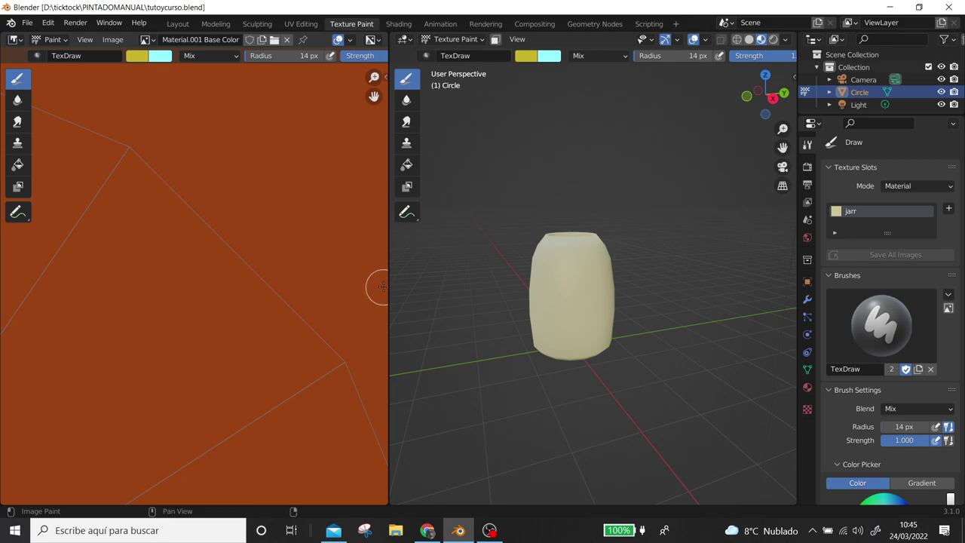
{"action": "left_click_drag", "start_coordinate": [388, 286], "coordinate": [127, 297]}
{"action": "middle_click_drag", "start_coordinate": [438, 309], "coordinate": [496, 244]}
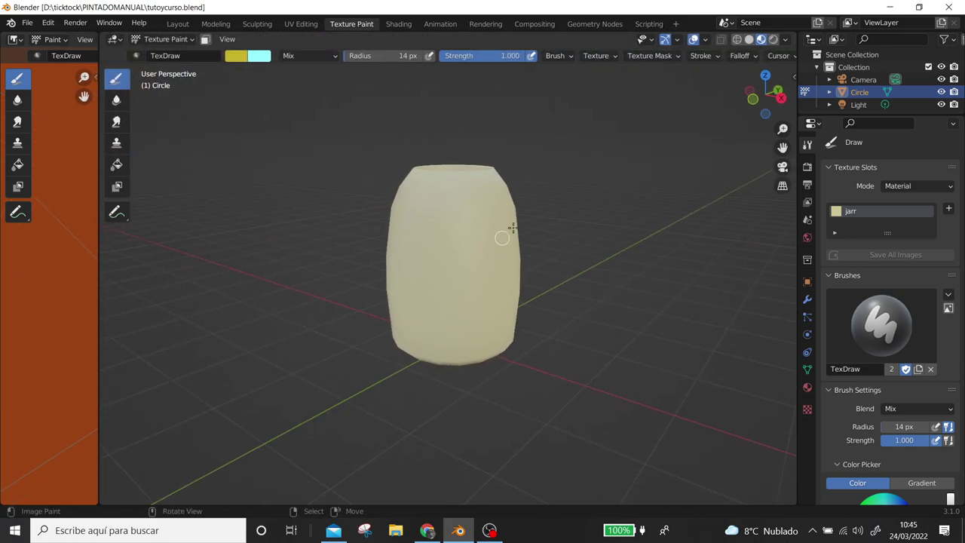
Switch the viewport to Solid shading and zoom out on the jar
{"action": "left_click", "coordinate": [749, 39]}
{"action": "middle_click_drag", "start_coordinate": [569, 208], "coordinate": [589, 259]}
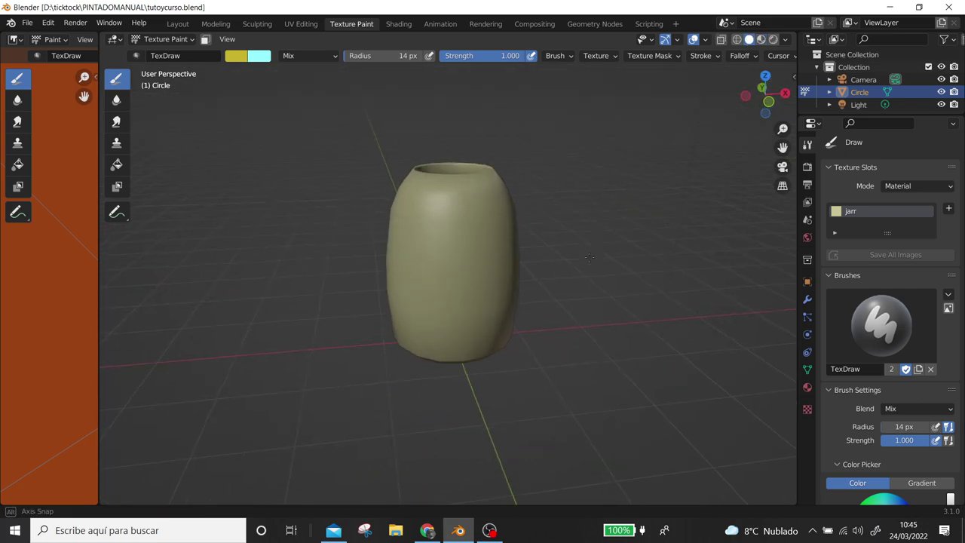
{"action": "scroll", "coordinate": [884, 361], "scroll_direction": "down", "scroll_amount": 2}
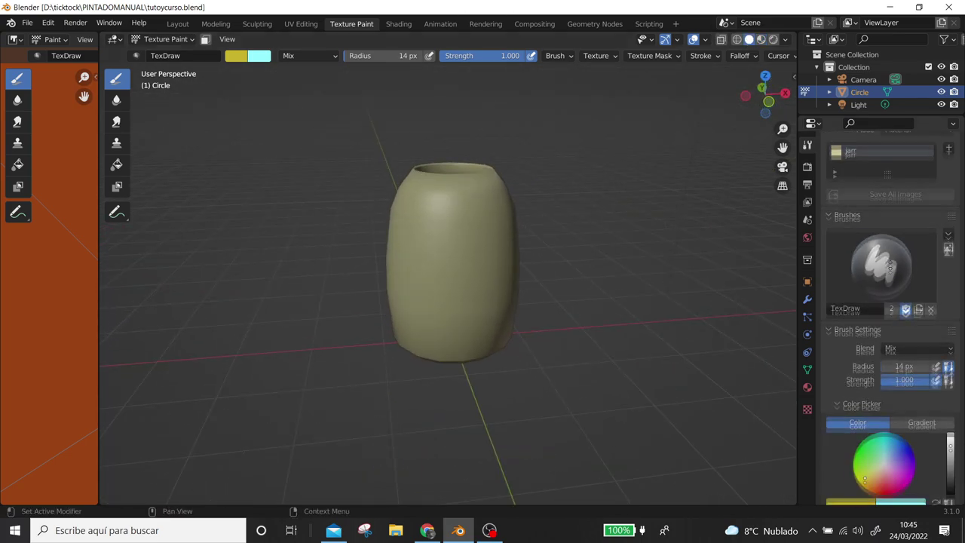
{"action": "scroll", "coordinate": [878, 364], "scroll_direction": "down", "scroll_amount": 2}
{"action": "scroll", "coordinate": [867, 368], "scroll_direction": "down", "scroll_amount": 2}
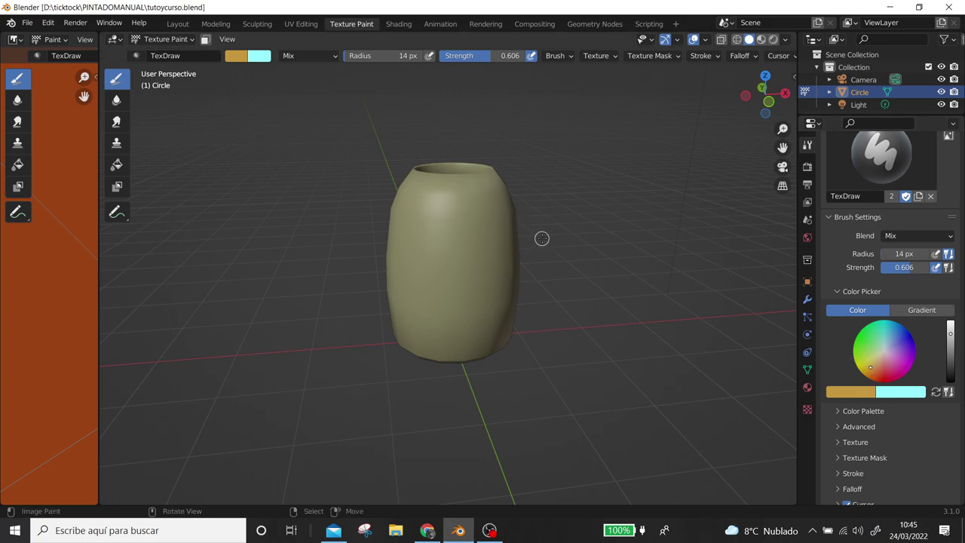
Set the brush radius to 112 px and orbit to a good painting angle on the jar
{"action": "key", "text": "f"}
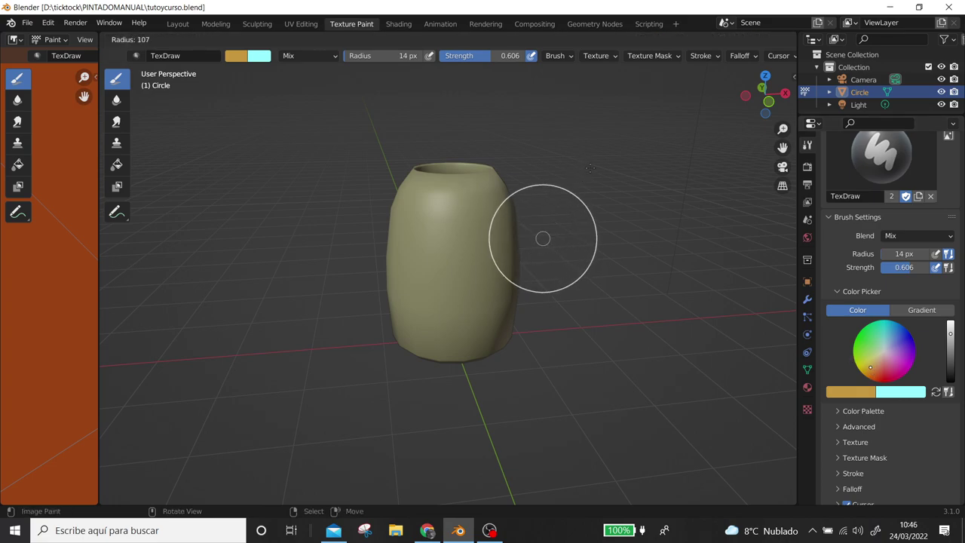
{"action": "left_click", "coordinate": [590, 168]}
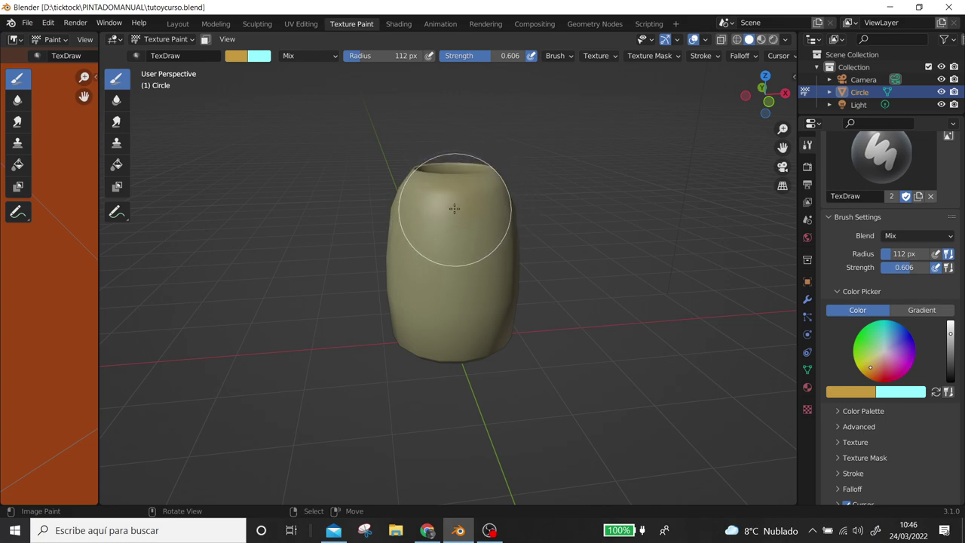
{"action": "mouse_move", "coordinate": [500, 184]}
{"action": "middle_mouse_down"}
{"action": "mouse_move", "coordinate": [441, 209]}
{"action": "mouse_move", "coordinate": [463, 258]}
{"action": "mouse_move", "coordinate": [468, 248]}
{"action": "mouse_move", "coordinate": [412, 183]}
{"action": "mouse_move", "coordinate": [441, 151]}
{"action": "middle_mouse_up"}
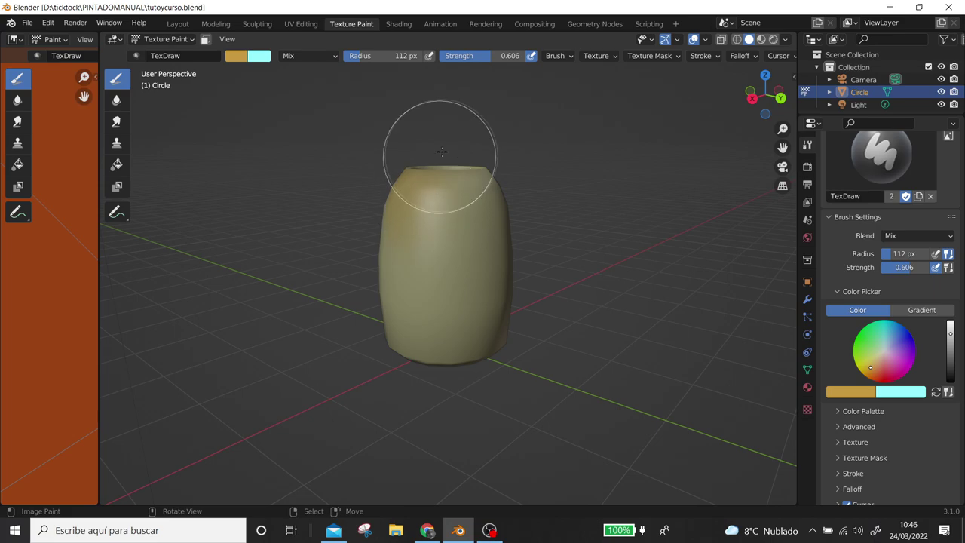
{"action": "middle_click_drag", "start_coordinate": [457, 220], "coordinate": [420, 201]}
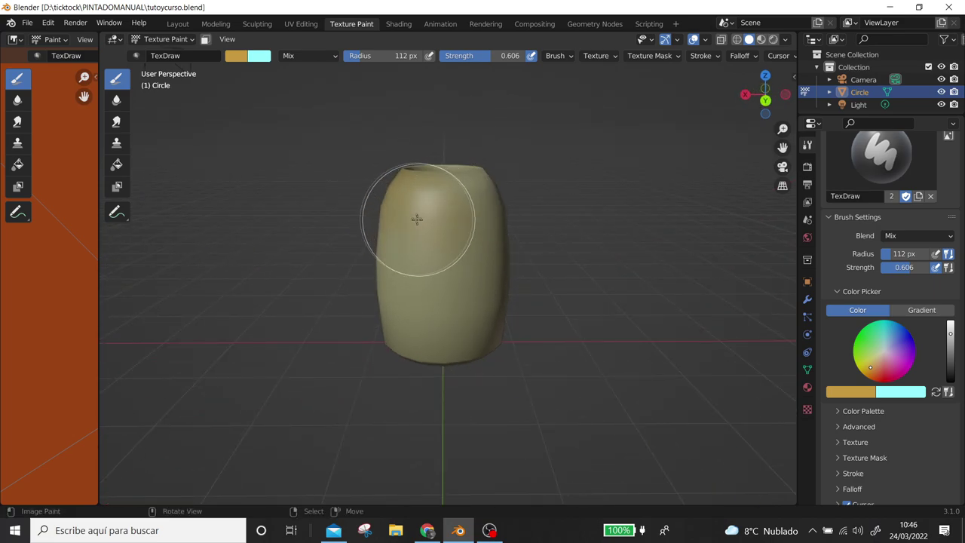
{"action": "middle_click_drag", "start_coordinate": [469, 151], "coordinate": [388, 205]}
{"action": "middle_click_drag", "start_coordinate": [427, 180], "coordinate": [431, 216]}
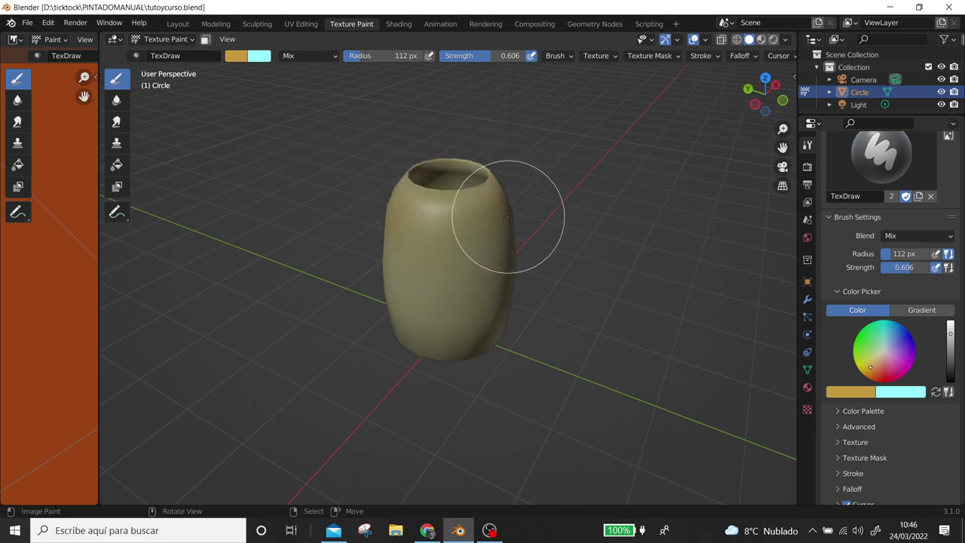
{"action": "middle_click_drag", "start_coordinate": [505, 217], "coordinate": [496, 215]}
{"action": "middle_click_drag", "start_coordinate": [448, 323], "coordinate": [457, 315]}
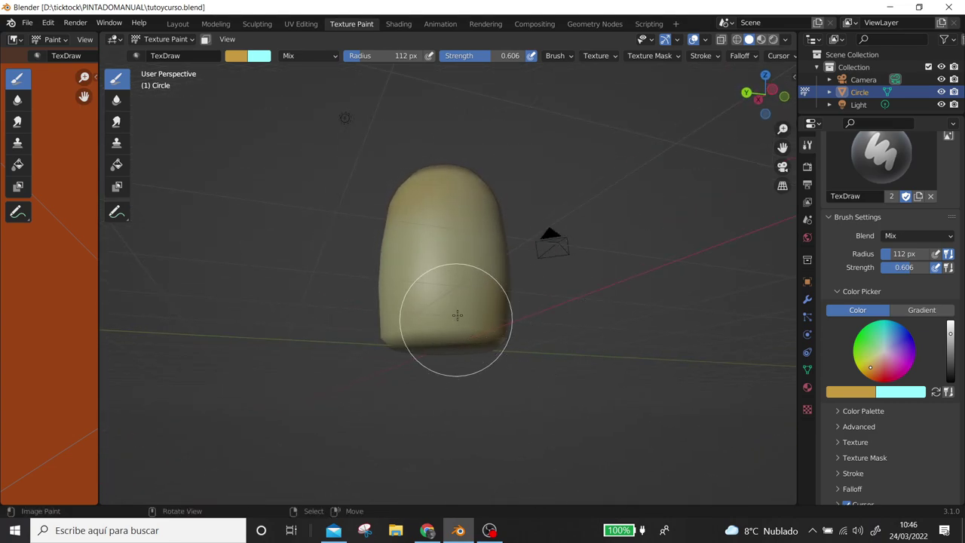
{"action": "middle_click_drag", "start_coordinate": [440, 370], "coordinate": [460, 317]}
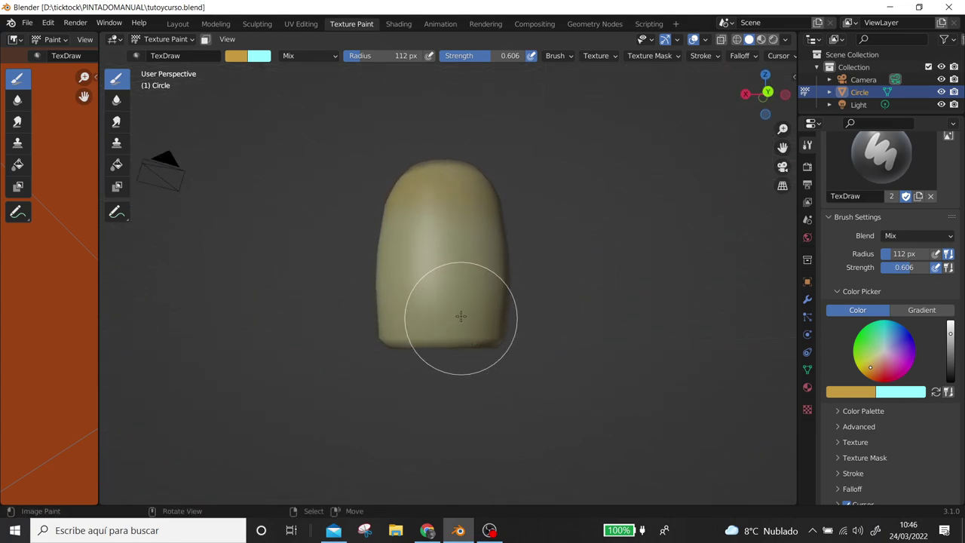
{"action": "middle_click_drag", "start_coordinate": [420, 414], "coordinate": [491, 362]}
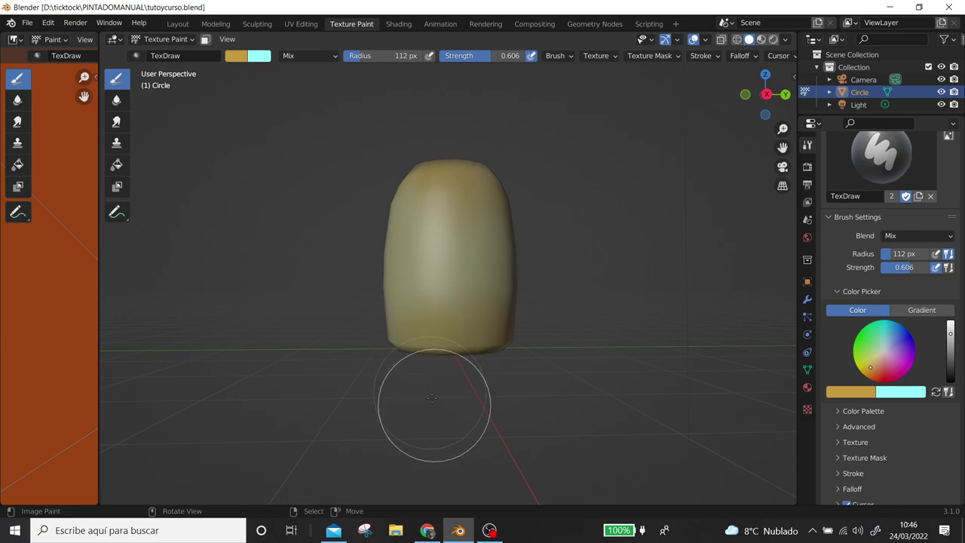
{"action": "middle_click_drag", "start_coordinate": [420, 410], "coordinate": [554, 345]}
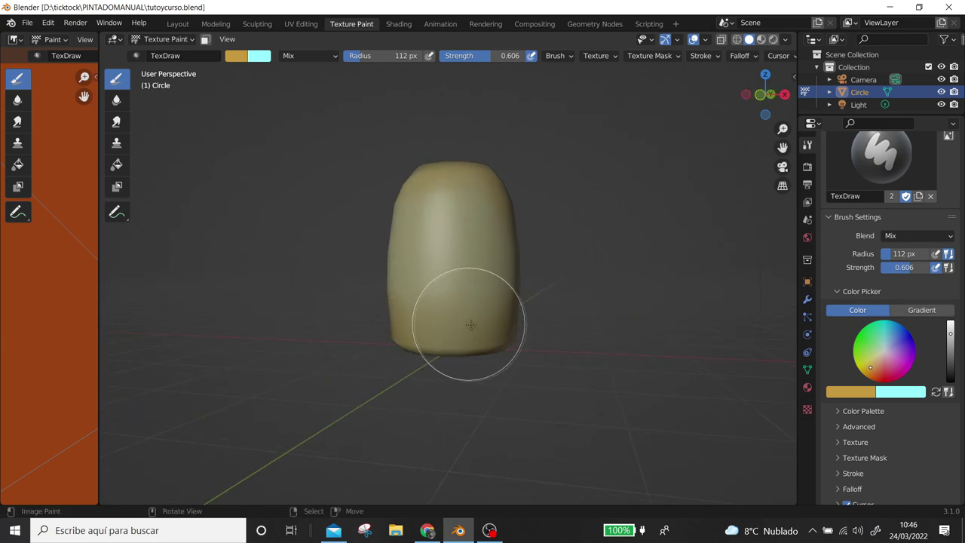
{"action": "middle_click_drag", "start_coordinate": [452, 340], "coordinate": [440, 300]}
{"action": "middle_click_drag", "start_coordinate": [453, 343], "coordinate": [427, 279]}
{"action": "middle_click_drag", "start_coordinate": [442, 347], "coordinate": [415, 248]}
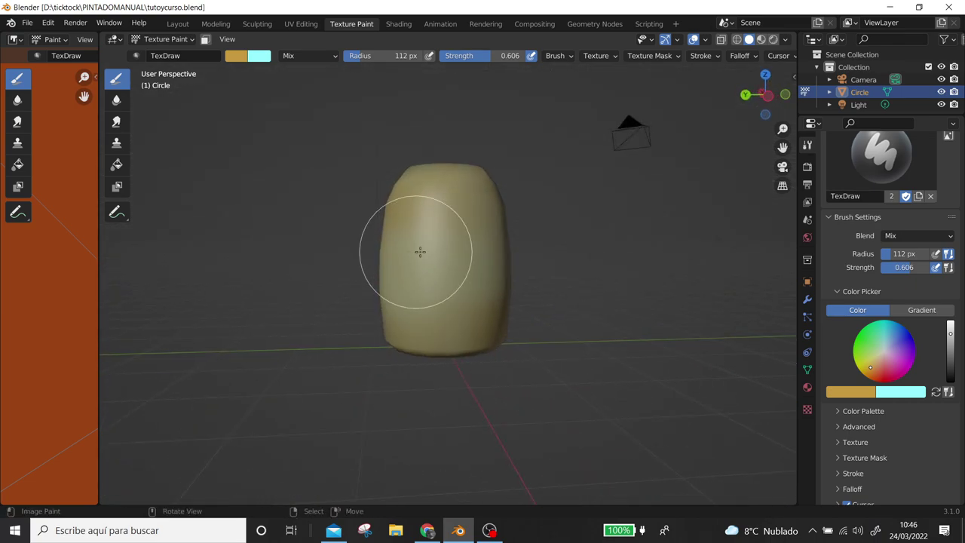
{"action": "middle_click_drag", "start_coordinate": [417, 199], "coordinate": [456, 238]}
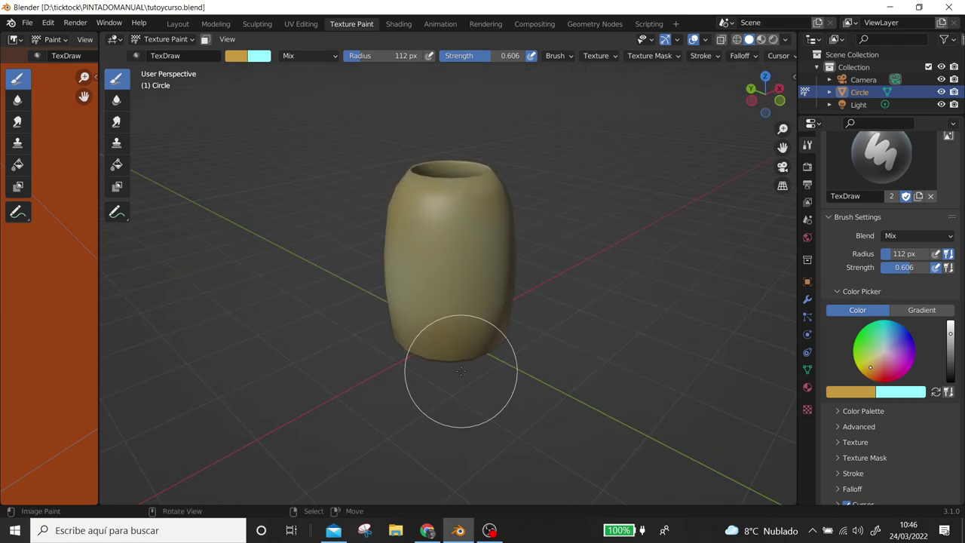
Paint golden tan down the jar's sides, working all the way around
{"action": "left_click_drag", "start_coordinate": [455, 231], "coordinate": [462, 346]}
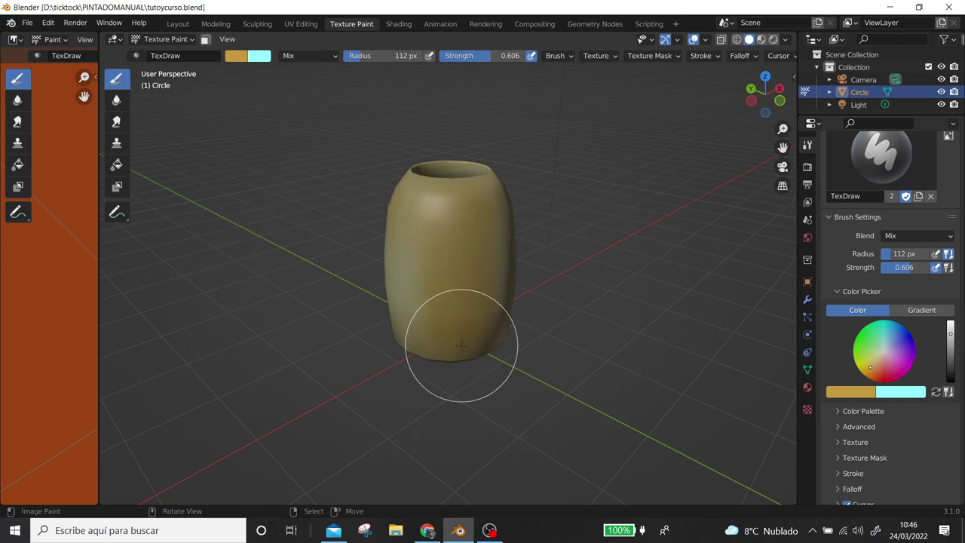
{"action": "middle_click_drag", "start_coordinate": [461, 345], "coordinate": [442, 238]}
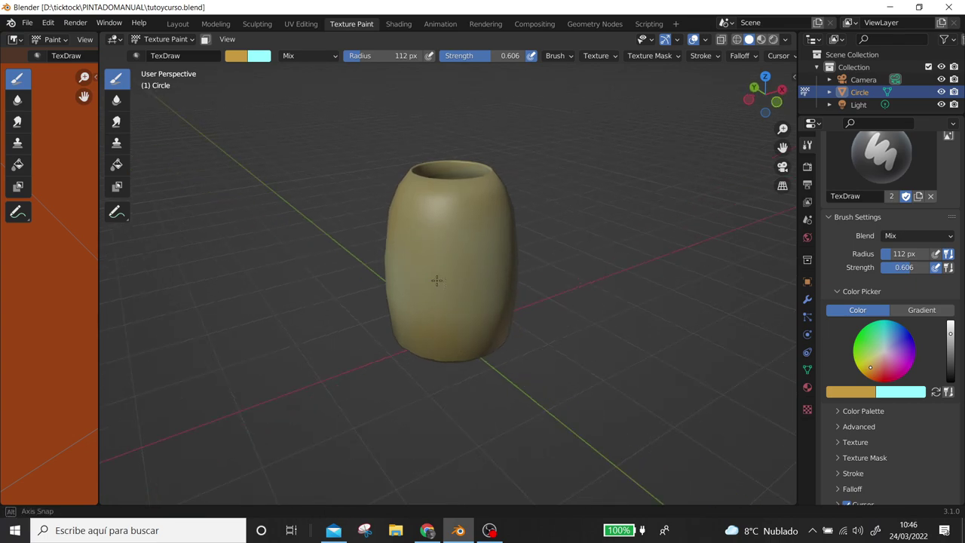
{"action": "middle_click_drag", "start_coordinate": [445, 353], "coordinate": [438, 292]}
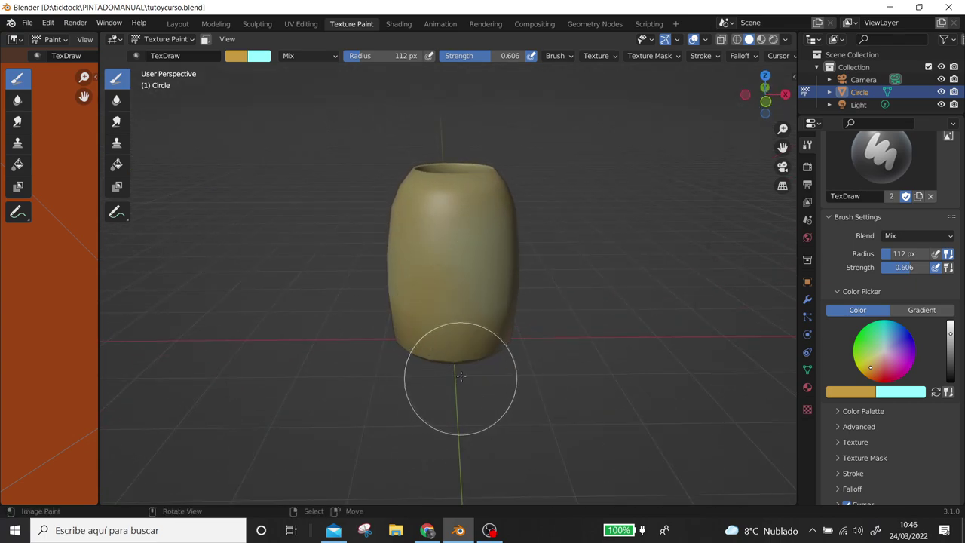
{"action": "middle_click_drag", "start_coordinate": [449, 219], "coordinate": [461, 245]}
{"action": "mouse_move", "coordinate": [464, 284]}
{"action": "middle_mouse_down"}
{"action": "mouse_move", "coordinate": [477, 226]}
{"action": "mouse_move", "coordinate": [410, 269]}
{"action": "mouse_move", "coordinate": [468, 261]}
{"action": "middle_mouse_up"}
{"action": "middle_click_drag", "start_coordinate": [470, 297], "coordinate": [466, 242]}
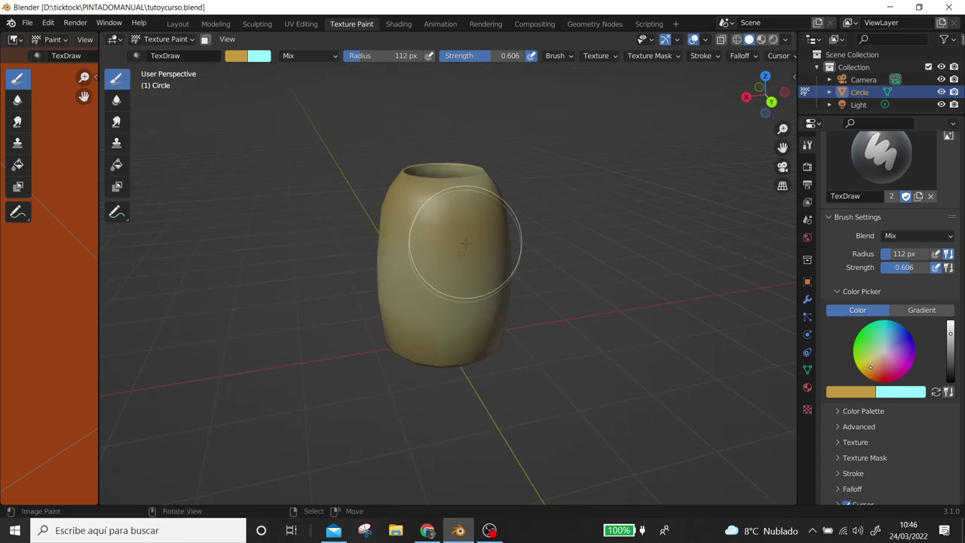
{"action": "mouse_move", "coordinate": [398, 291]}
{"action": "middle_mouse_down"}
{"action": "mouse_move", "coordinate": [442, 252]}
{"action": "mouse_move", "coordinate": [366, 269]}
{"action": "mouse_move", "coordinate": [431, 244]}
{"action": "mouse_move", "coordinate": [493, 312]}
{"action": "mouse_move", "coordinate": [406, 261]}
{"action": "middle_mouse_up"}
{"action": "mouse_move", "coordinate": [506, 316]}
{"action": "middle_mouse_down"}
{"action": "mouse_move", "coordinate": [431, 271]}
{"action": "mouse_move", "coordinate": [444, 271]}
{"action": "middle_mouse_up"}
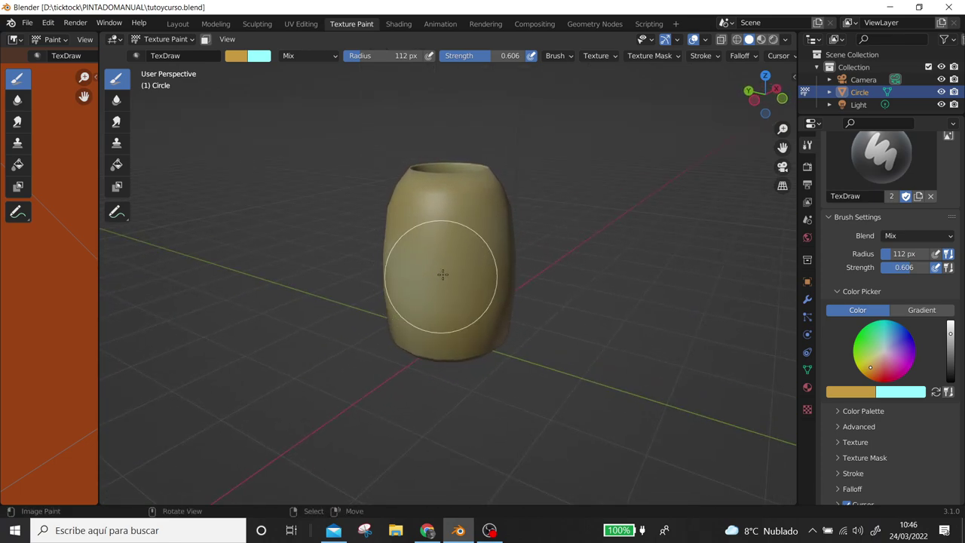
{"action": "middle_click_drag", "start_coordinate": [382, 375], "coordinate": [512, 276]}
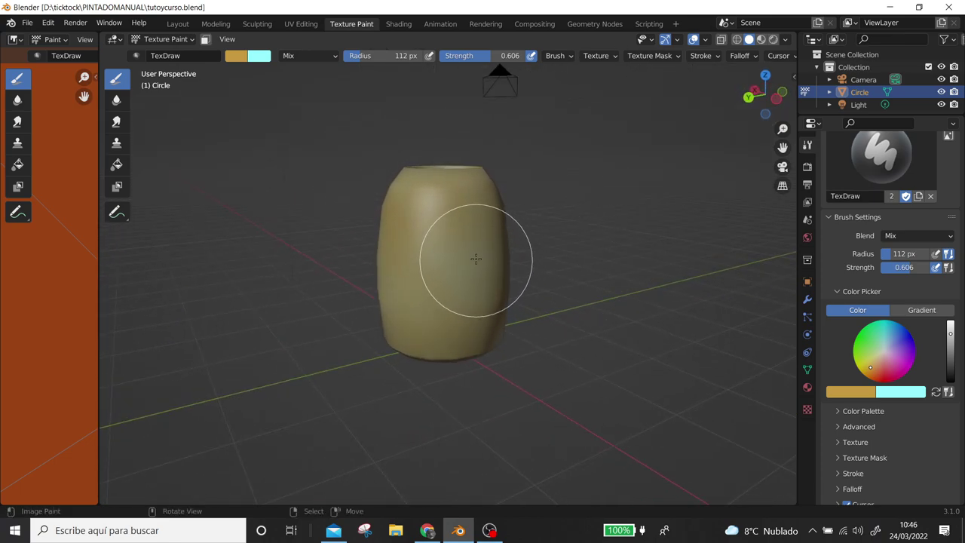
{"action": "mouse_move", "coordinate": [425, 227]}
{"action": "middle_mouse_down"}
{"action": "mouse_move", "coordinate": [467, 282]}
{"action": "mouse_move", "coordinate": [452, 287]}
{"action": "mouse_move", "coordinate": [462, 292]}
{"action": "middle_mouse_up"}
{"action": "scroll", "coordinate": [462, 354], "scroll_direction": "up", "scroll_amount": 2}
{"action": "scroll", "coordinate": [459, 388], "scroll_direction": "up", "scroll_amount": 2}
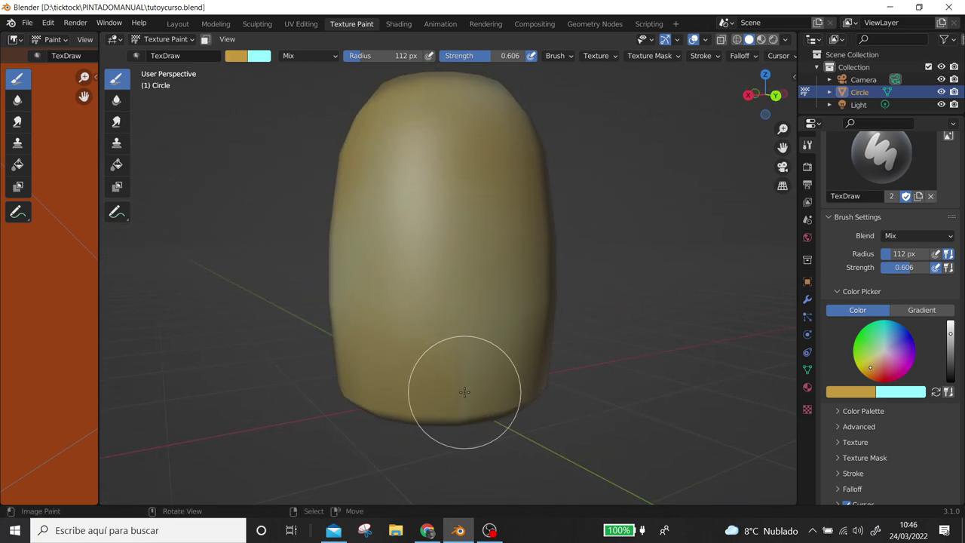
{"action": "mouse_move", "coordinate": [499, 430]}
{"action": "middle_mouse_down"}
{"action": "mouse_move", "coordinate": [457, 334]}
{"action": "mouse_move", "coordinate": [530, 319]}
{"action": "mouse_move", "coordinate": [485, 352]}
{"action": "mouse_move", "coordinate": [447, 232]}
{"action": "middle_mouse_up"}
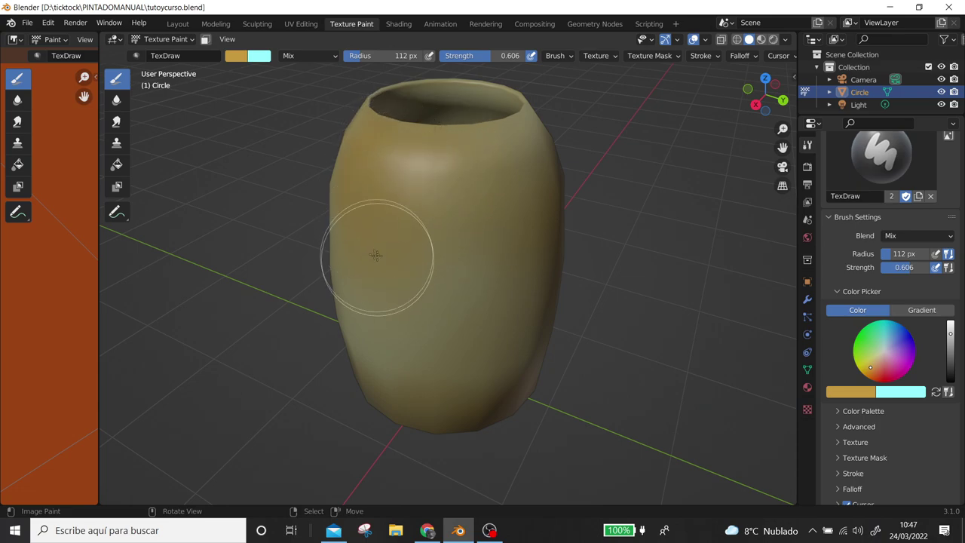
{"action": "mouse_move", "coordinate": [491, 252]}
{"action": "middle_mouse_down"}
{"action": "mouse_move", "coordinate": [397, 214]}
{"action": "mouse_move", "coordinate": [427, 399]}
{"action": "middle_mouse_up"}
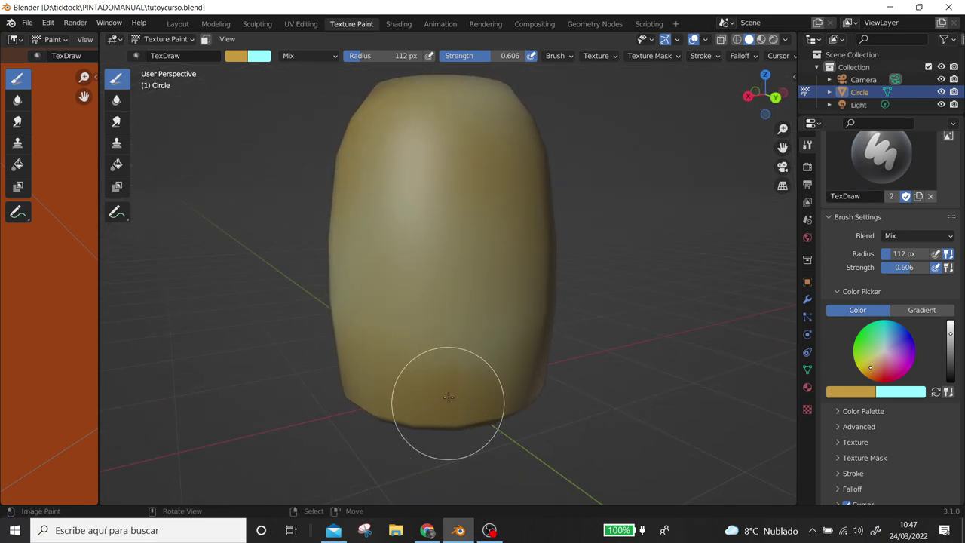
{"action": "middle_click_drag", "start_coordinate": [604, 255], "coordinate": [370, 280]}
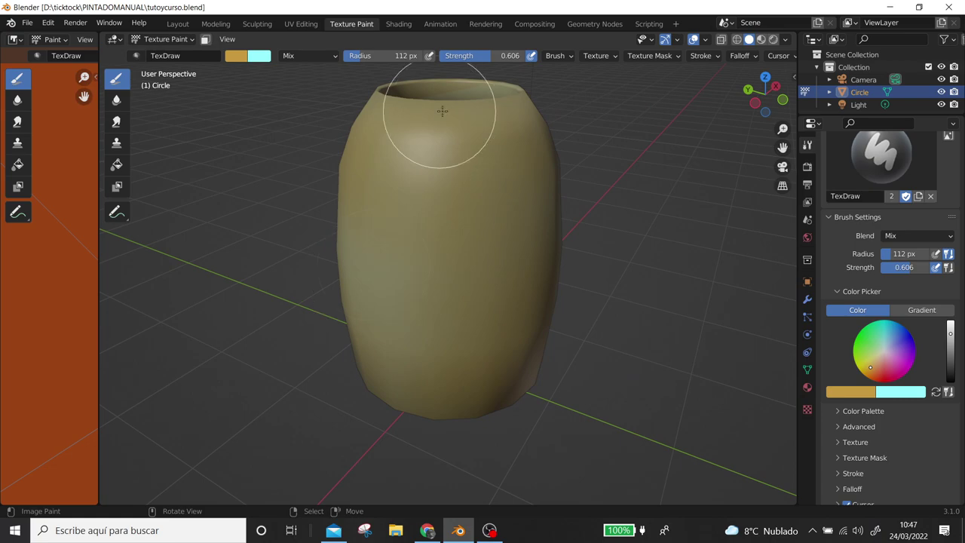
{"action": "mouse_move", "coordinate": [431, 172]}
{"action": "middle_mouse_down"}
{"action": "mouse_move", "coordinate": [463, 453]}
{"action": "mouse_move", "coordinate": [497, 353]}
{"action": "mouse_move", "coordinate": [640, 300]}
{"action": "middle_mouse_up"}
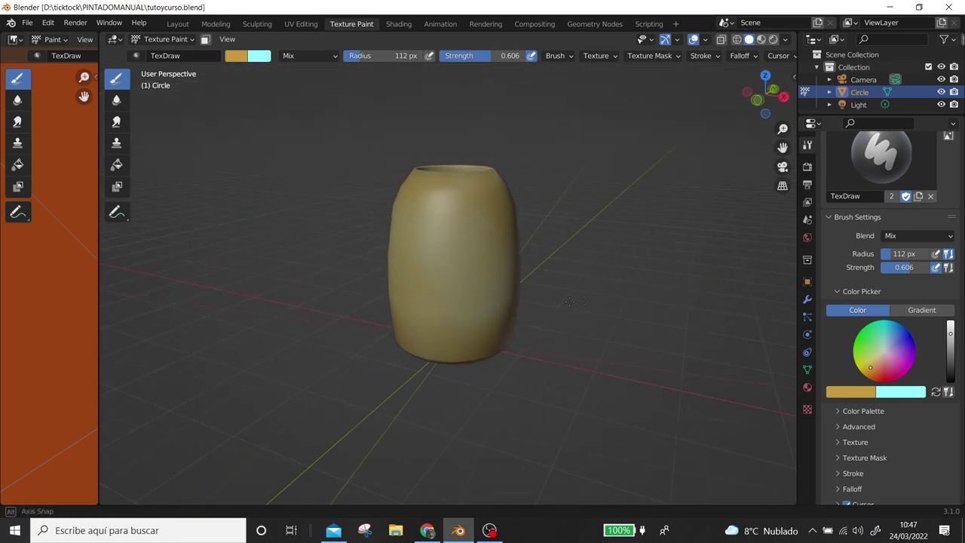
Darken the paint colour and turn the jar to reach its other sides
{"action": "mouse_move", "coordinate": [952, 341]}
{"action": "left_mouse_down"}
{"action": "mouse_move", "coordinate": [951, 366]}
{"action": "mouse_move", "coordinate": [951, 349]}
{"action": "left_mouse_up"}
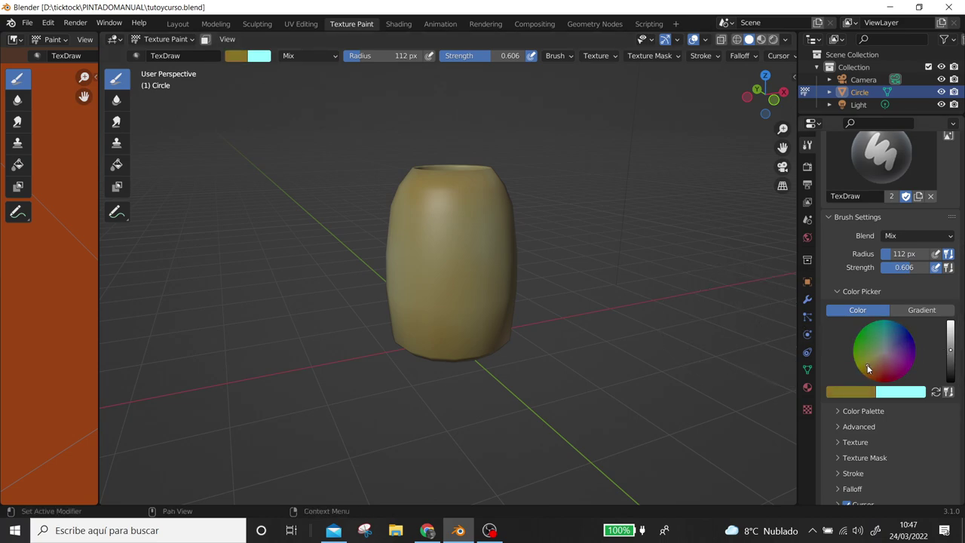
{"action": "mouse_move", "coordinate": [646, 354]}
{"action": "middle_mouse_down"}
{"action": "mouse_move", "coordinate": [430, 291]}
{"action": "mouse_move", "coordinate": [408, 271]}
{"action": "middle_mouse_up"}
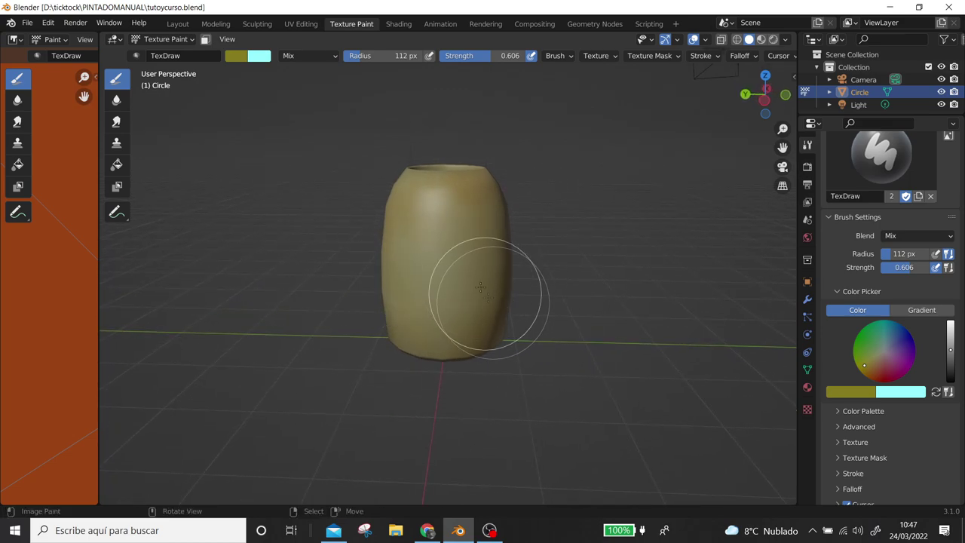
{"action": "middle_click_drag", "start_coordinate": [518, 292], "coordinate": [367, 298]}
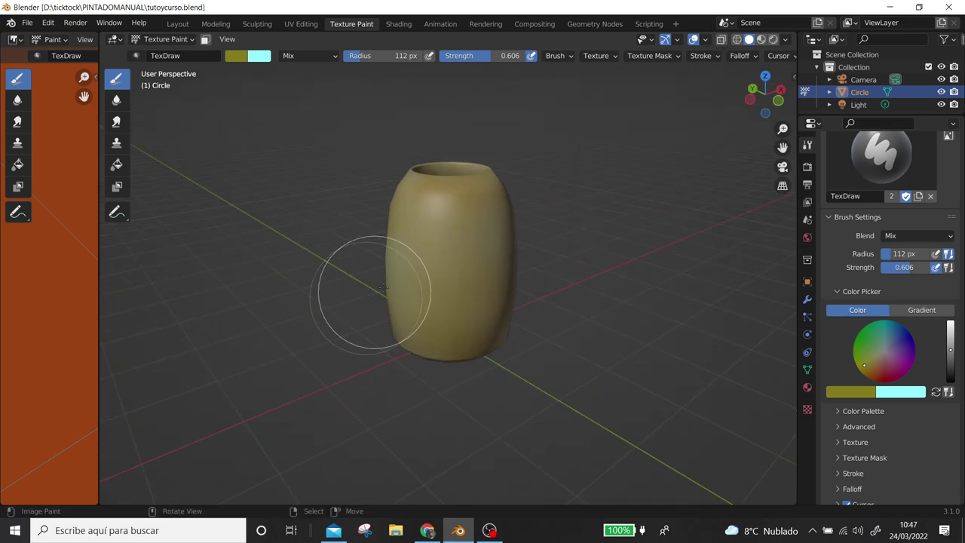
{"action": "middle_click_drag", "start_coordinate": [528, 248], "coordinate": [422, 280]}
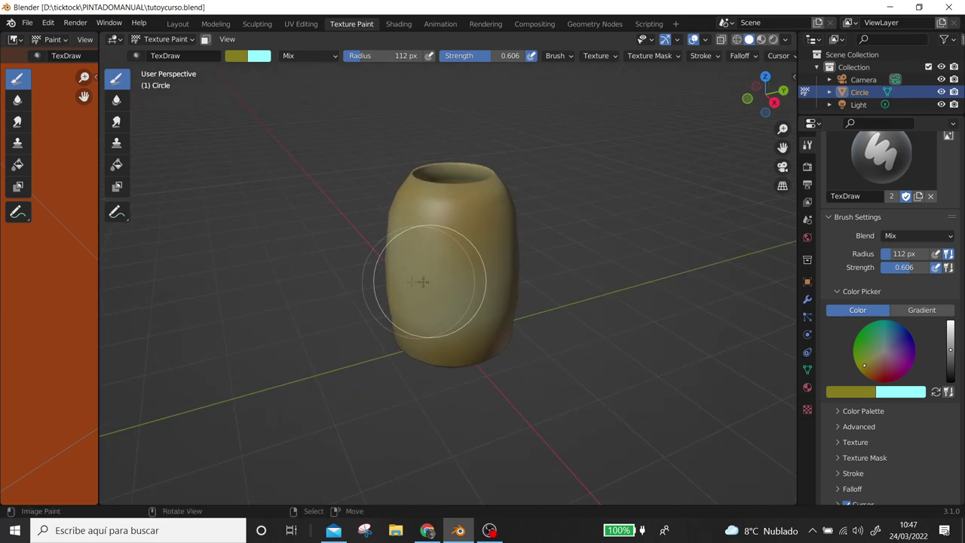
{"action": "middle_click_drag", "start_coordinate": [409, 237], "coordinate": [442, 291]}
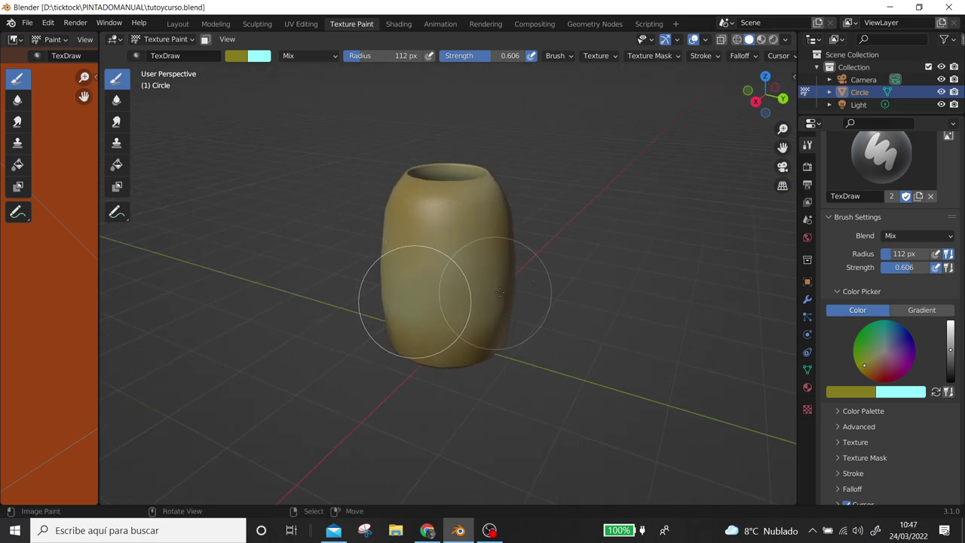
{"action": "middle_click_drag", "start_coordinate": [451, 240], "coordinate": [410, 183]}
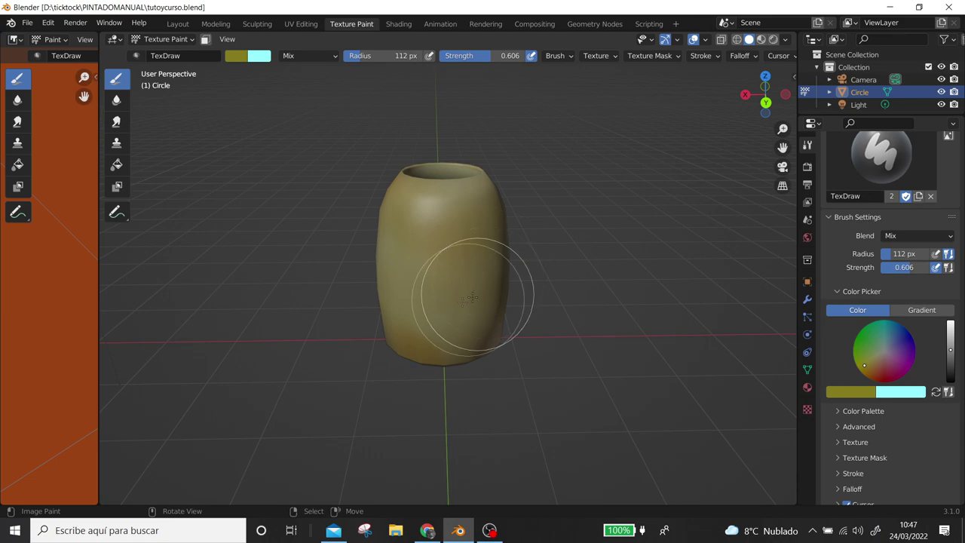
{"action": "middle_click_drag", "start_coordinate": [440, 345], "coordinate": [345, 258]}
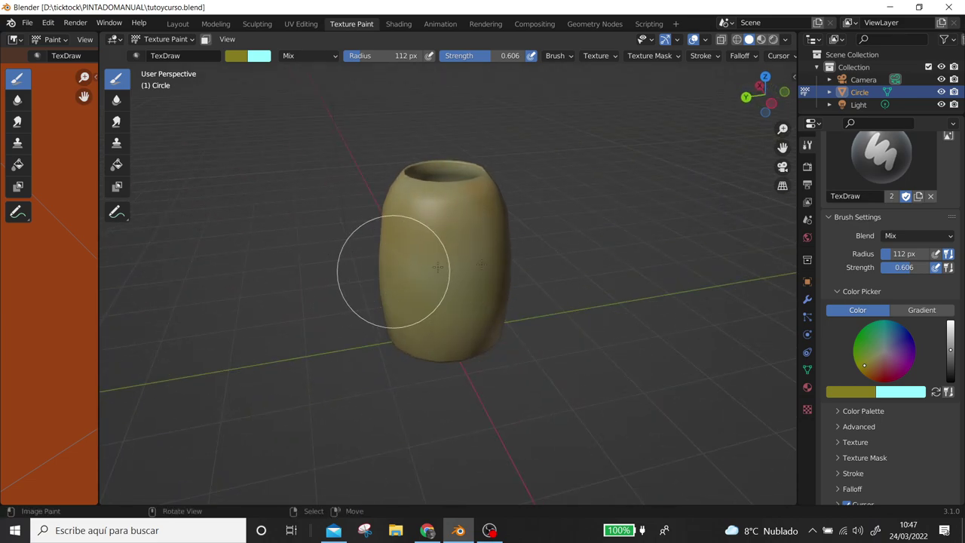
{"action": "middle_click_drag", "start_coordinate": [491, 323], "coordinate": [404, 304]}
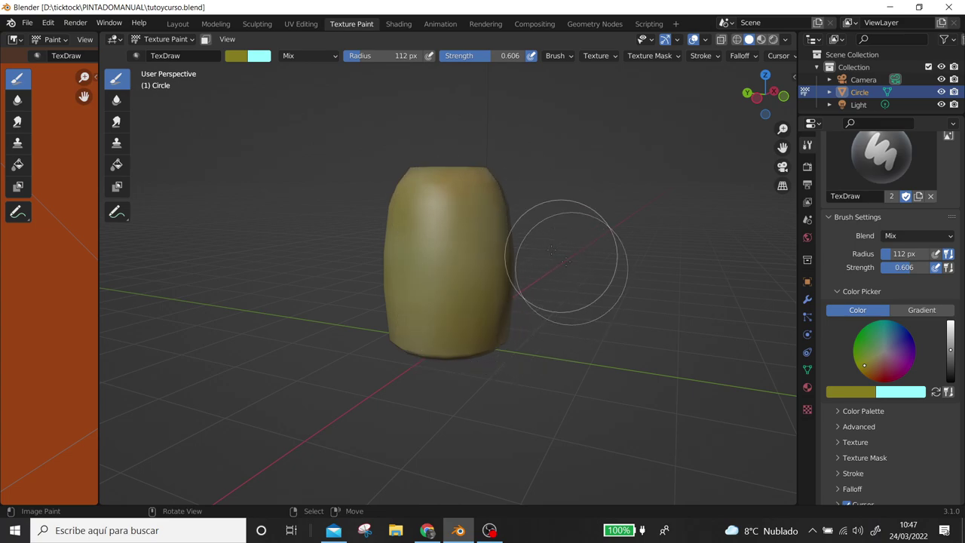
{"action": "middle_click_drag", "start_coordinate": [566, 261], "coordinate": [327, 312]}
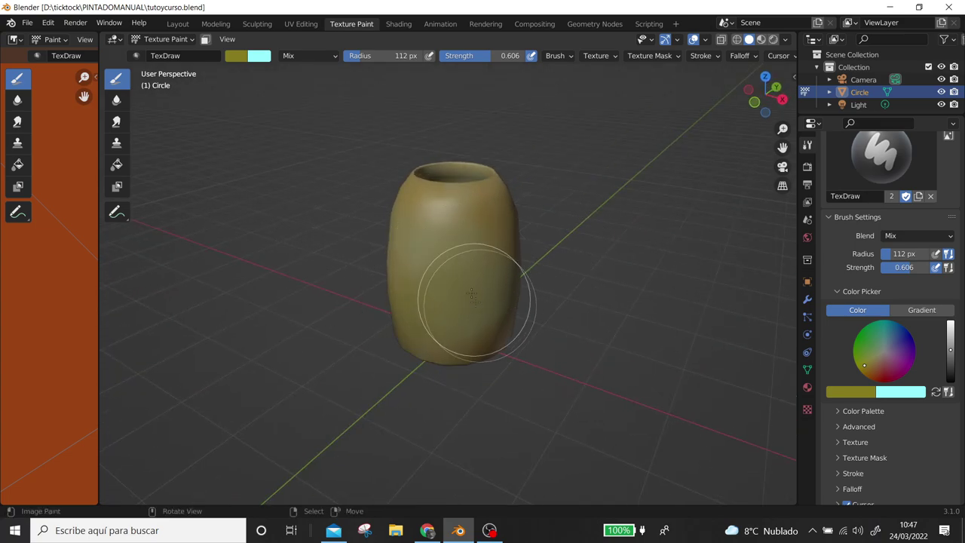
Paint olive over the jar's upper part and check the top opening
{"action": "mouse_move", "coordinate": [468, 302]}
{"action": "middle_mouse_down"}
{"action": "mouse_move", "coordinate": [453, 244]}
{"action": "mouse_move", "coordinate": [400, 256]}
{"action": "middle_mouse_up"}
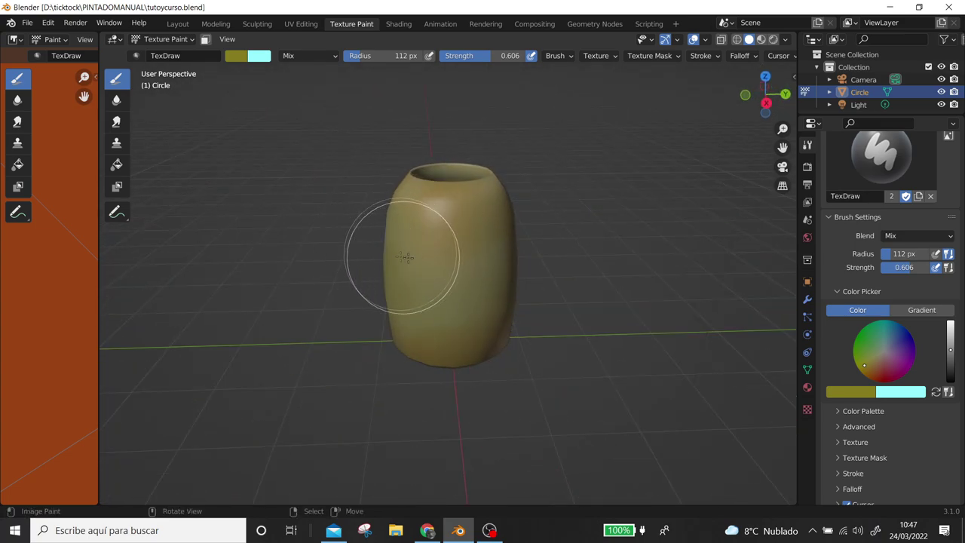
{"action": "middle_click_drag", "start_coordinate": [523, 261], "coordinate": [457, 280]}
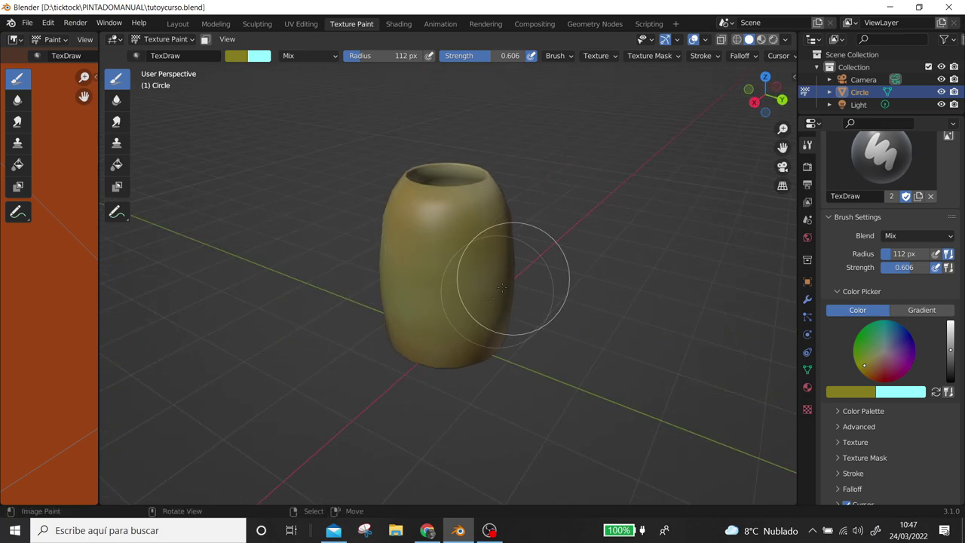
{"action": "middle_click_drag", "start_coordinate": [584, 279], "coordinate": [463, 377]}
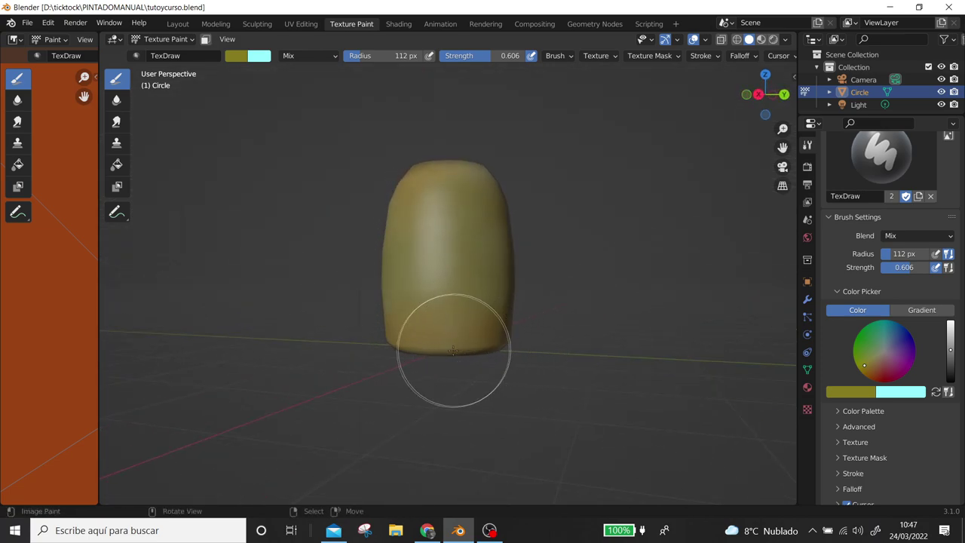
{"action": "middle_click_drag", "start_coordinate": [458, 344], "coordinate": [460, 331]}
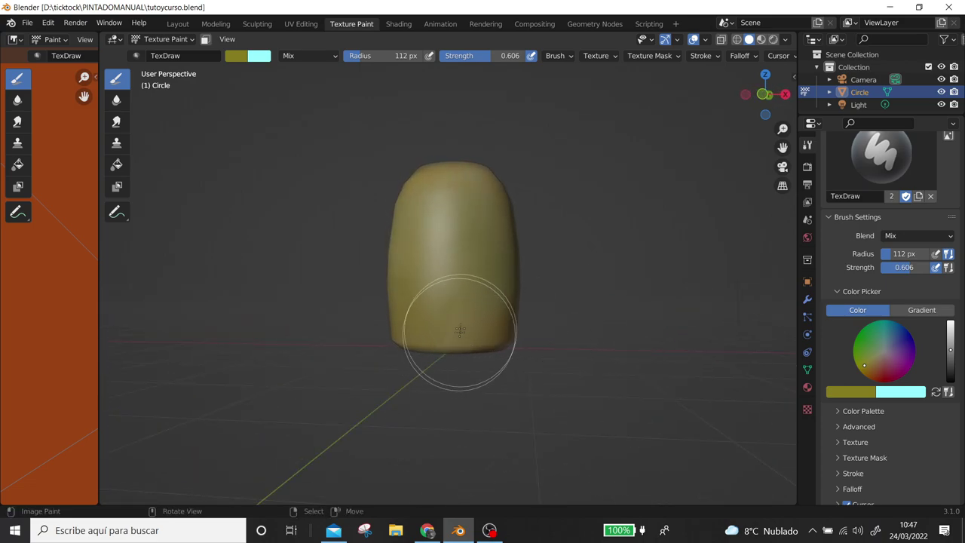
{"action": "middle_click_drag", "start_coordinate": [491, 370], "coordinate": [425, 335]}
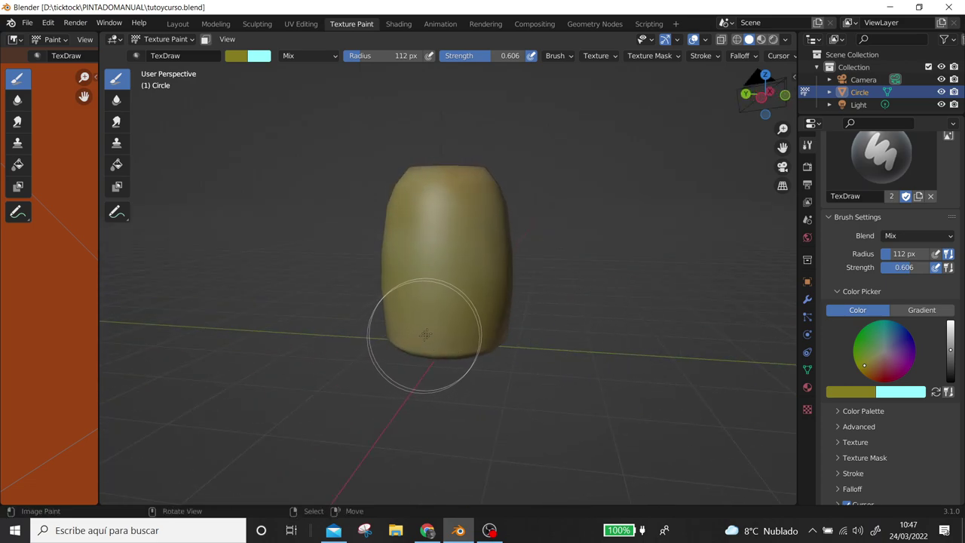
{"action": "middle_click_drag", "start_coordinate": [431, 279], "coordinate": [550, 312]}
{"action": "left_click_drag", "start_coordinate": [348, 324], "coordinate": [413, 238]}
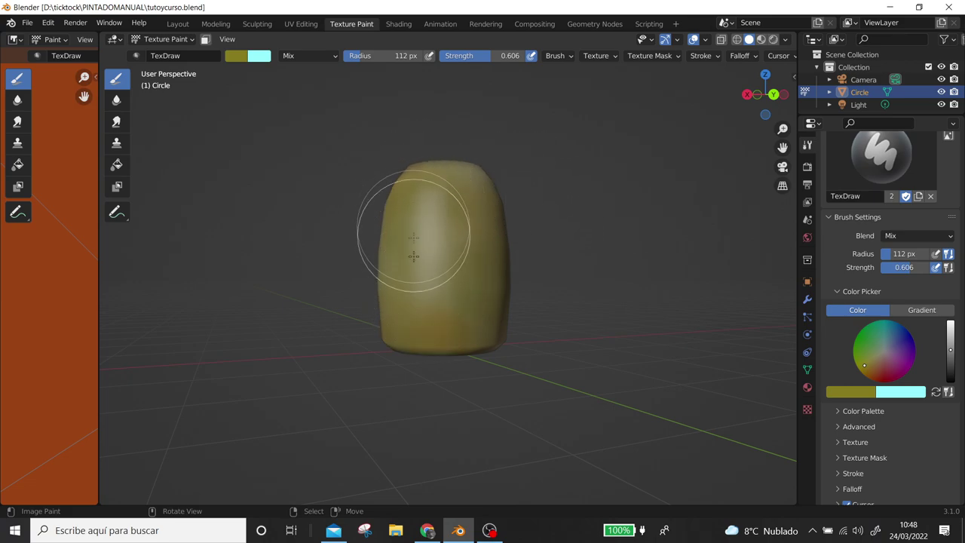
{"action": "mouse_move", "coordinate": [442, 367]}
{"action": "middle_mouse_down"}
{"action": "mouse_move", "coordinate": [689, 280]}
{"action": "mouse_move", "coordinate": [612, 270]}
{"action": "mouse_move", "coordinate": [581, 291]}
{"action": "middle_mouse_up"}
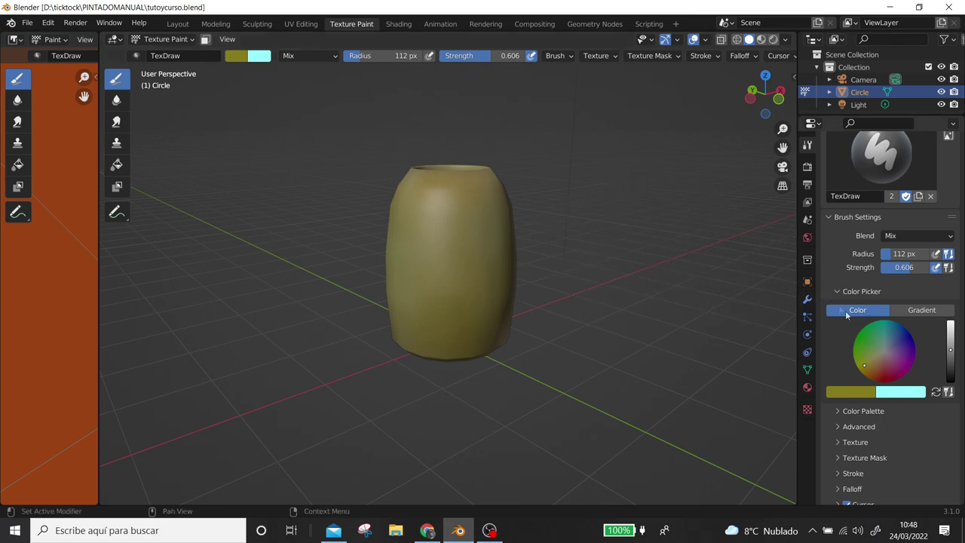
Lighten the paint to pale cream, set the brush to 60 px, and begin mottling the jar
{"action": "left_click_drag", "start_coordinate": [952, 352], "coordinate": [951, 322]}
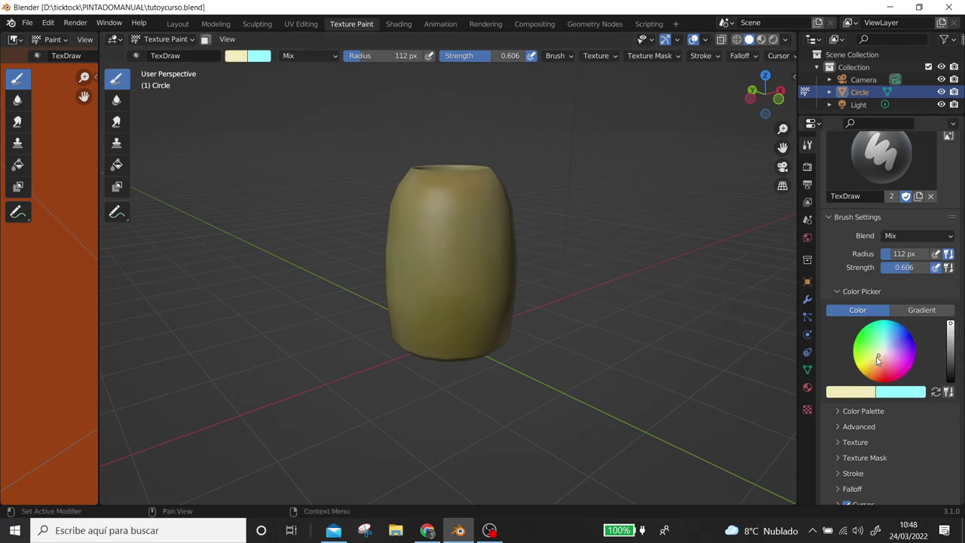
{"action": "key", "text": "f"}
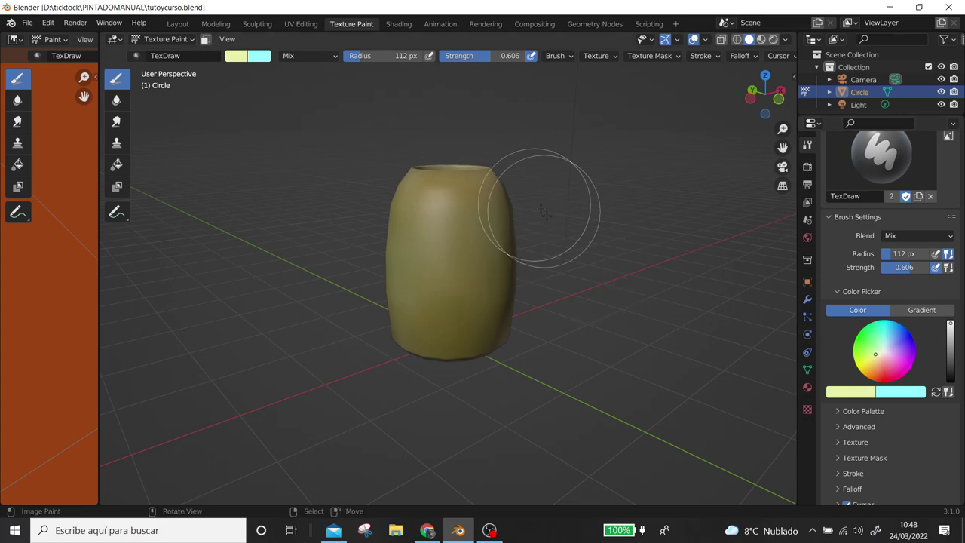
{"action": "left_click", "coordinate": [537, 239]}
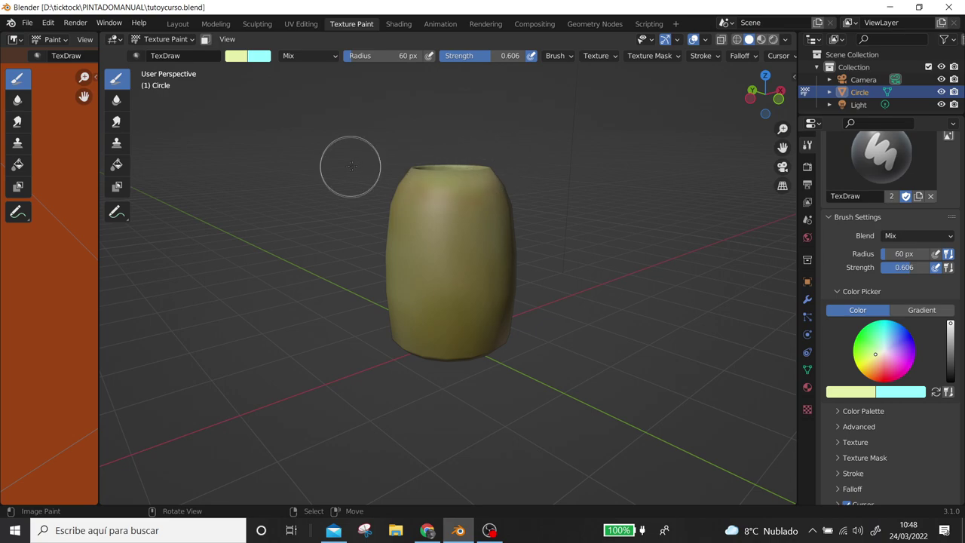
{"action": "middle_click_drag", "start_coordinate": [384, 165], "coordinate": [421, 190]}
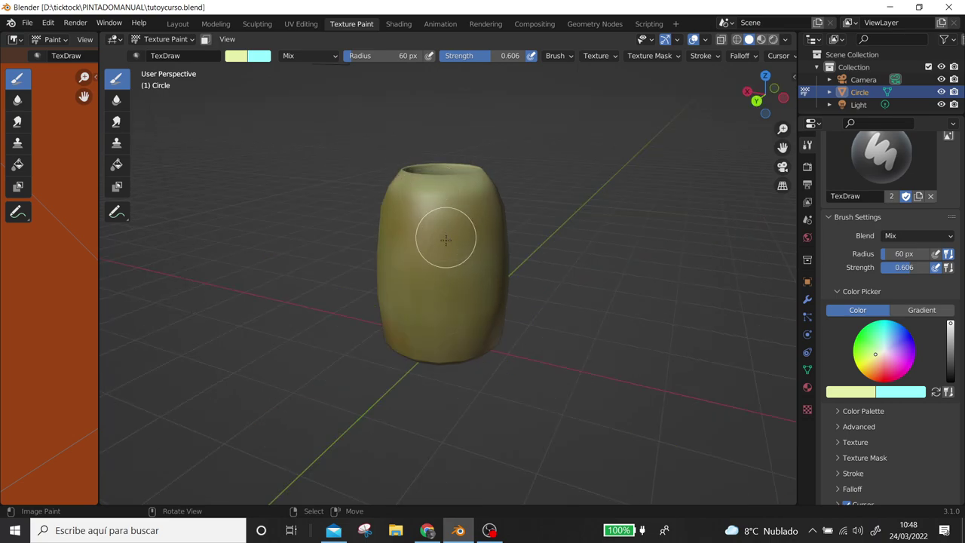
{"action": "middle_click_drag", "start_coordinate": [526, 204], "coordinate": [538, 326]}
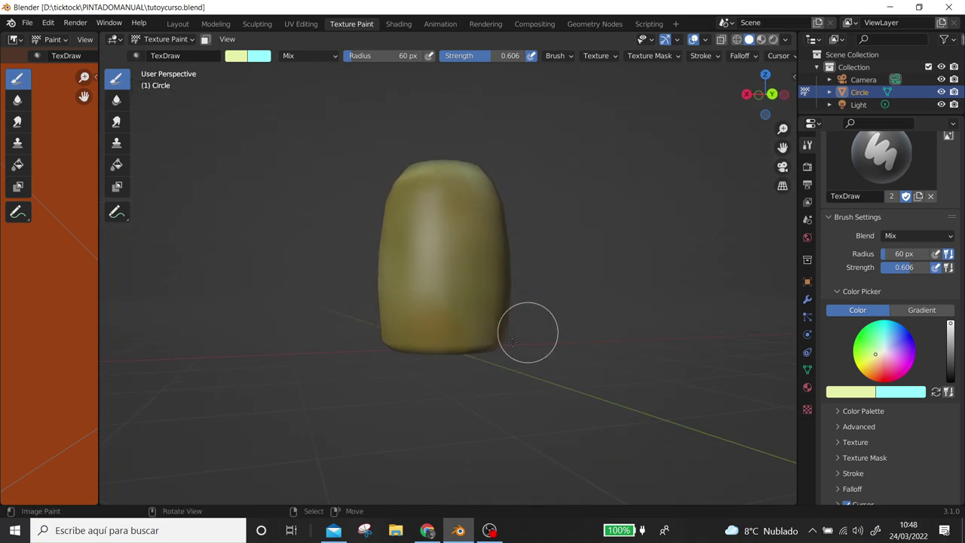
{"action": "mouse_move", "coordinate": [497, 329]}
{"action": "middle_mouse_down"}
{"action": "mouse_move", "coordinate": [463, 344]}
{"action": "mouse_move", "coordinate": [457, 324]}
{"action": "middle_mouse_up"}
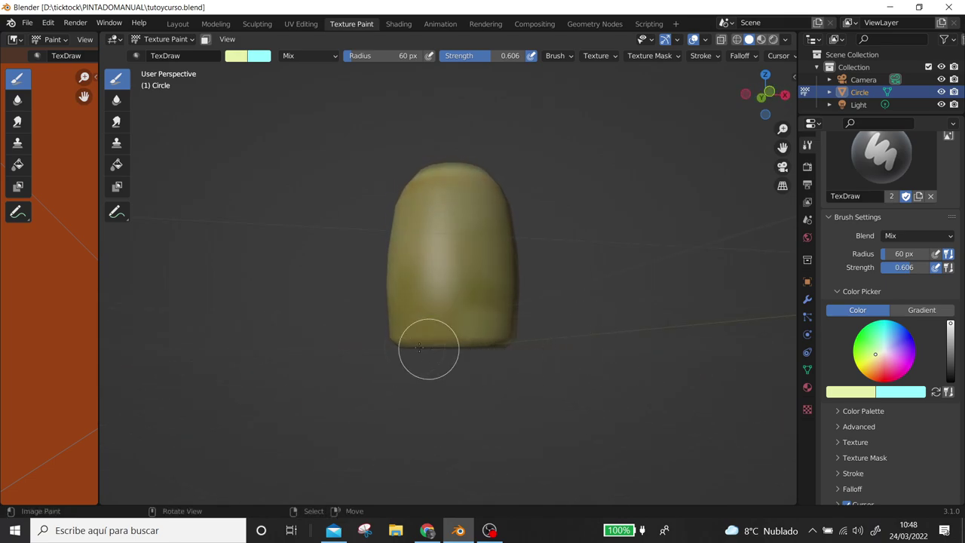
{"action": "middle_click_drag", "start_coordinate": [396, 340], "coordinate": [435, 338]}
{"action": "middle_click_drag", "start_coordinate": [482, 316], "coordinate": [561, 367]}
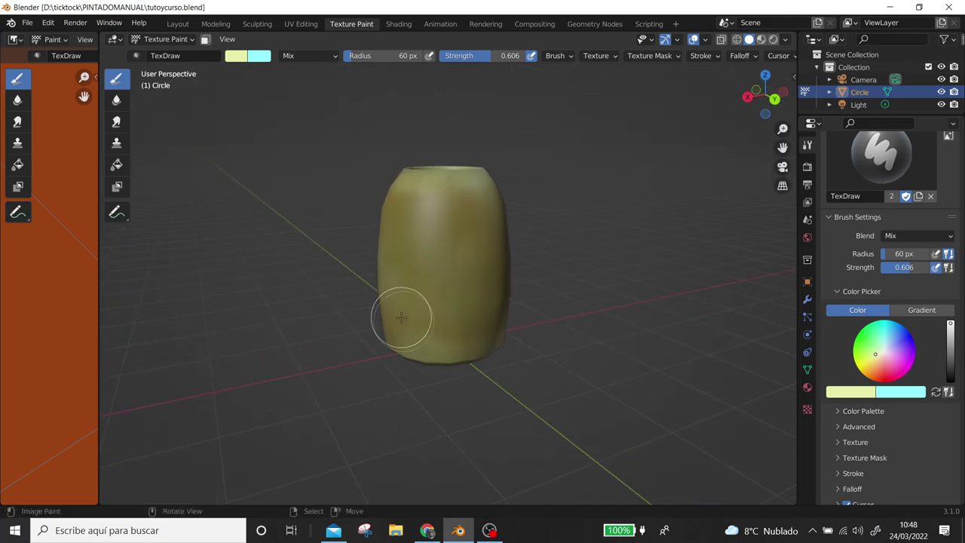
{"action": "middle_click_drag", "start_coordinate": [439, 341], "coordinate": [455, 350]}
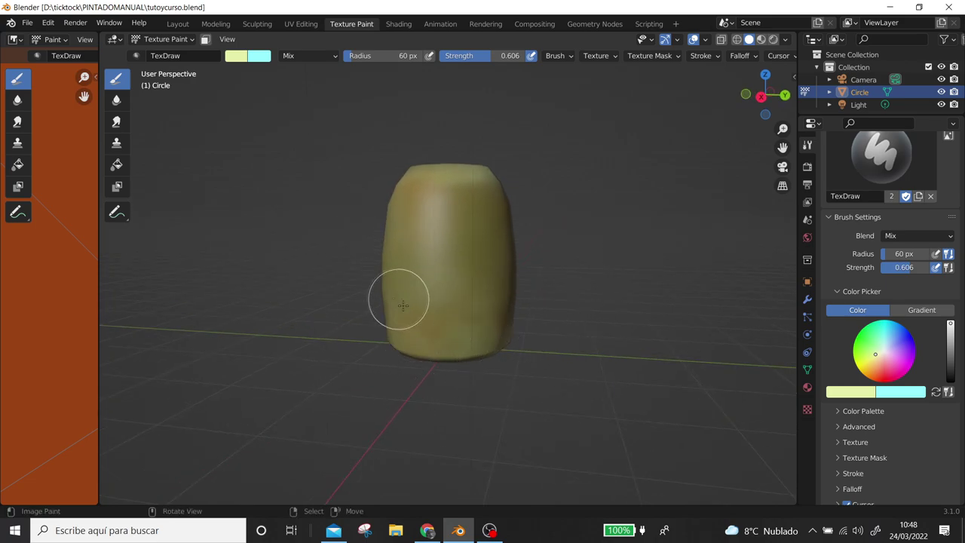
{"action": "middle_click_drag", "start_coordinate": [403, 305], "coordinate": [395, 269]}
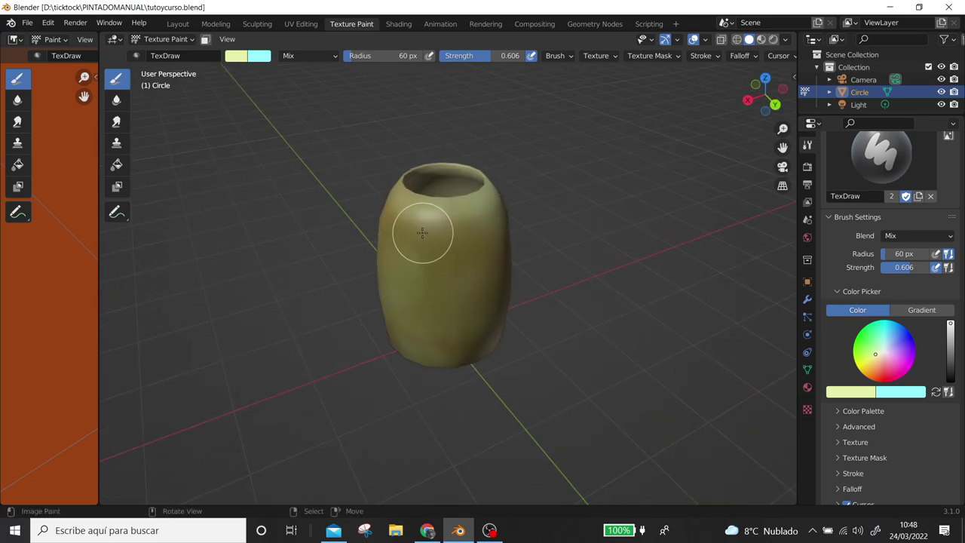
Keep mottling pale yellow-green paint over every side of the jar
{"action": "middle_click_drag", "start_coordinate": [495, 309], "coordinate": [429, 257]}
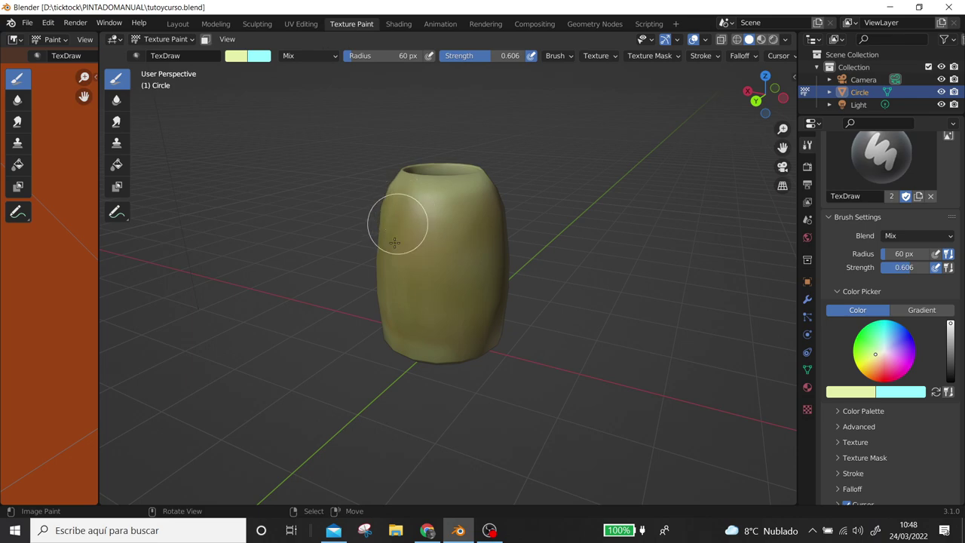
{"action": "middle_click_drag", "start_coordinate": [485, 279], "coordinate": [417, 266]}
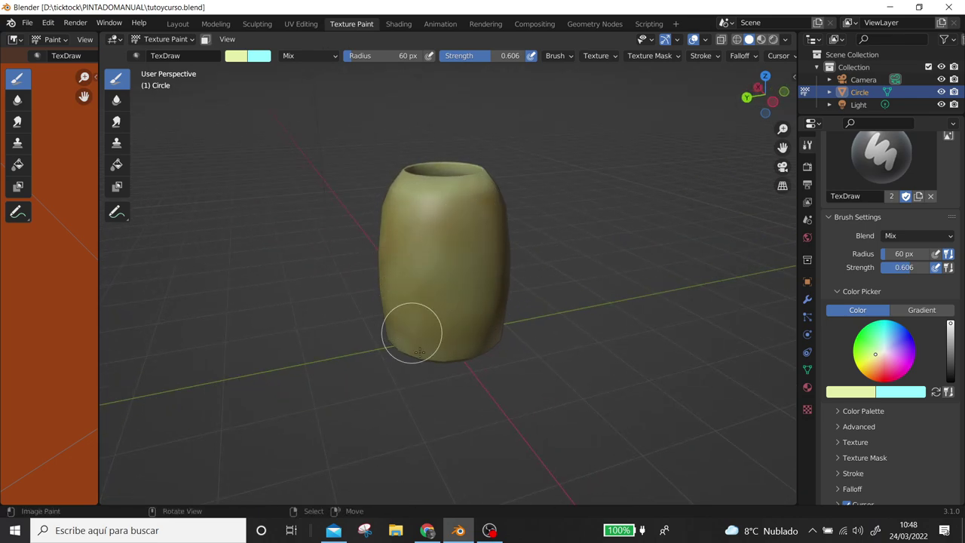
{"action": "middle_click_drag", "start_coordinate": [413, 335], "coordinate": [415, 201]}
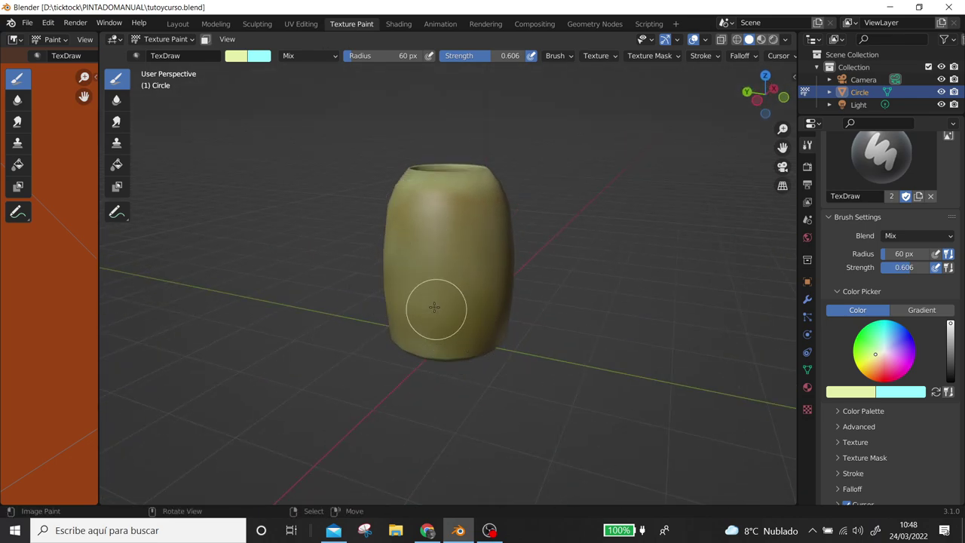
{"action": "middle_click_drag", "start_coordinate": [490, 284], "coordinate": [443, 218]}
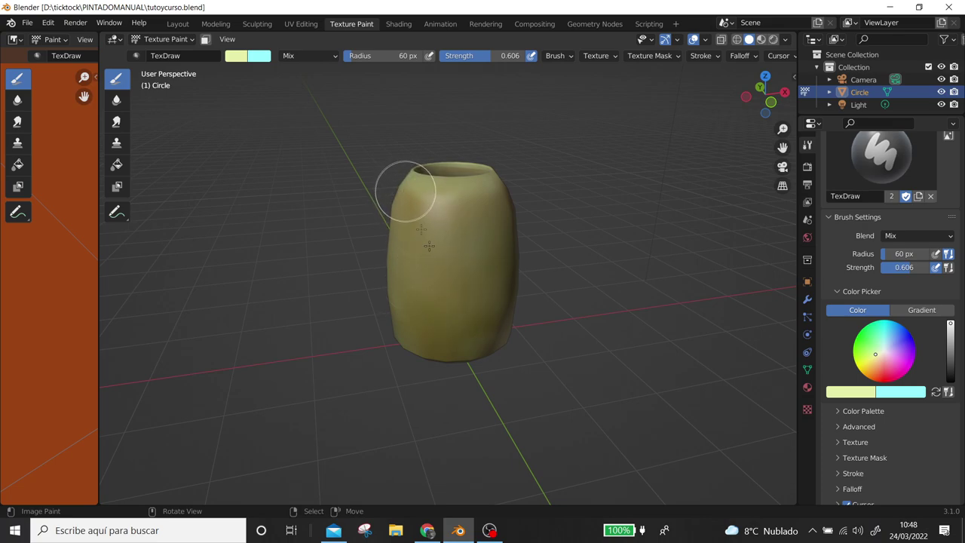
{"action": "middle_click_drag", "start_coordinate": [494, 310], "coordinate": [401, 317]}
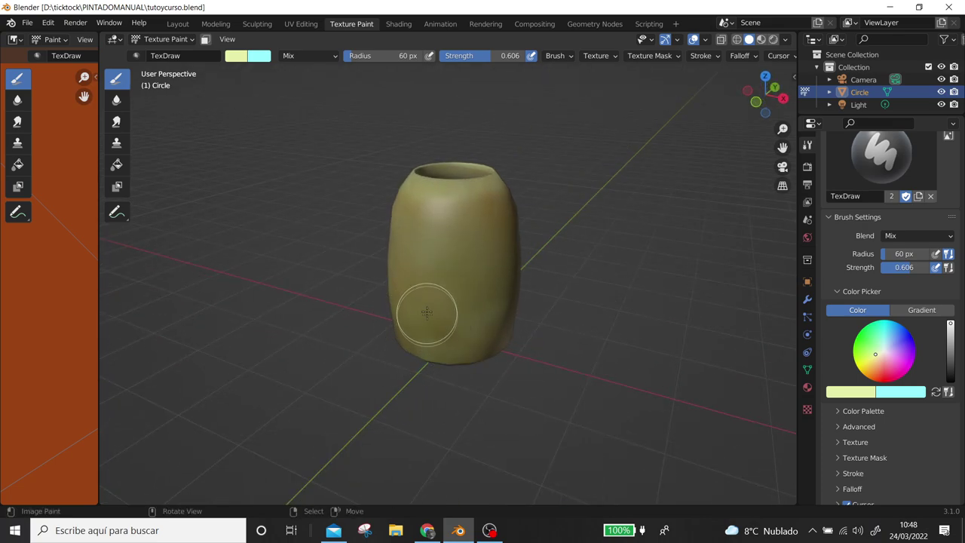
{"action": "middle_click_drag", "start_coordinate": [462, 317], "coordinate": [416, 216]}
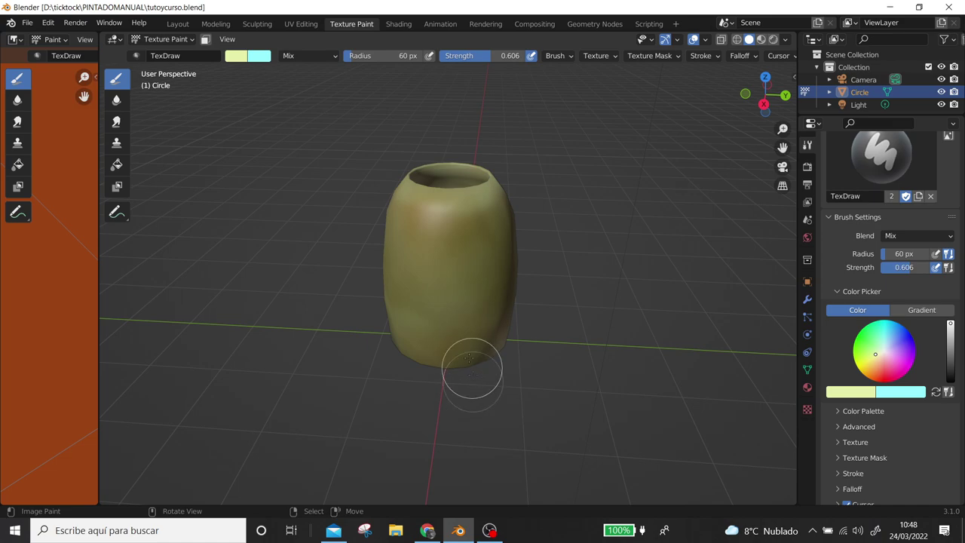
{"action": "middle_click_drag", "start_coordinate": [480, 246], "coordinate": [473, 334]}
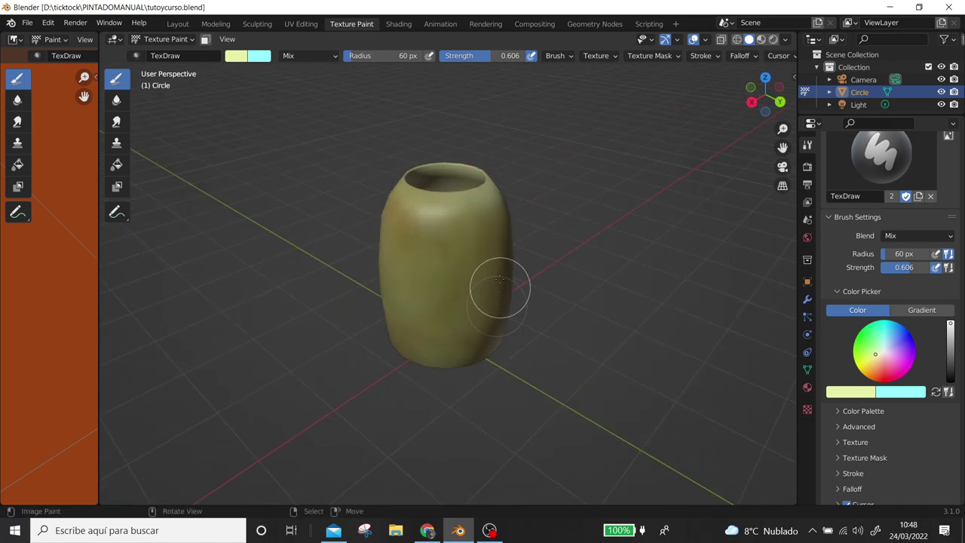
{"action": "middle_click_drag", "start_coordinate": [500, 287], "coordinate": [439, 245]}
{"action": "middle_click_drag", "start_coordinate": [487, 354], "coordinate": [465, 278]}
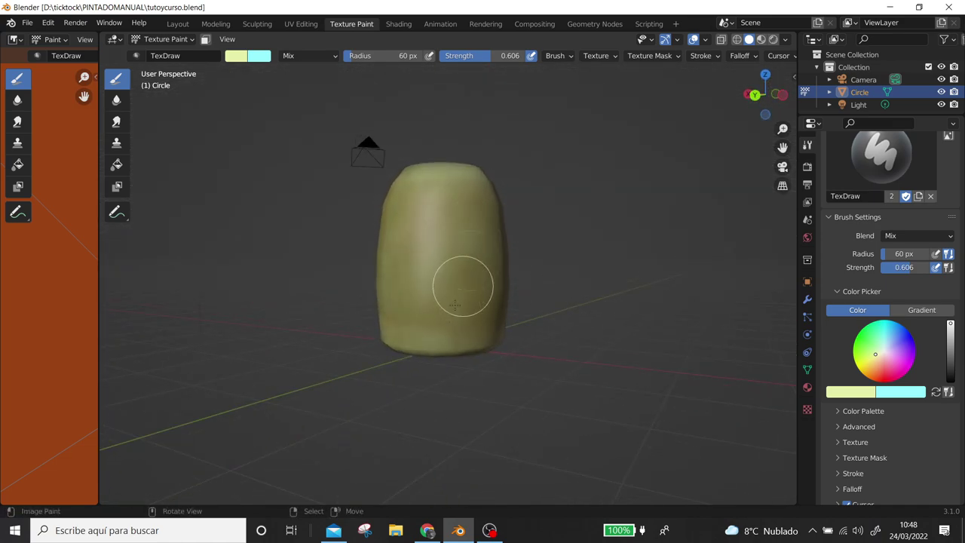
{"action": "middle_click_drag", "start_coordinate": [469, 352], "coordinate": [383, 318]}
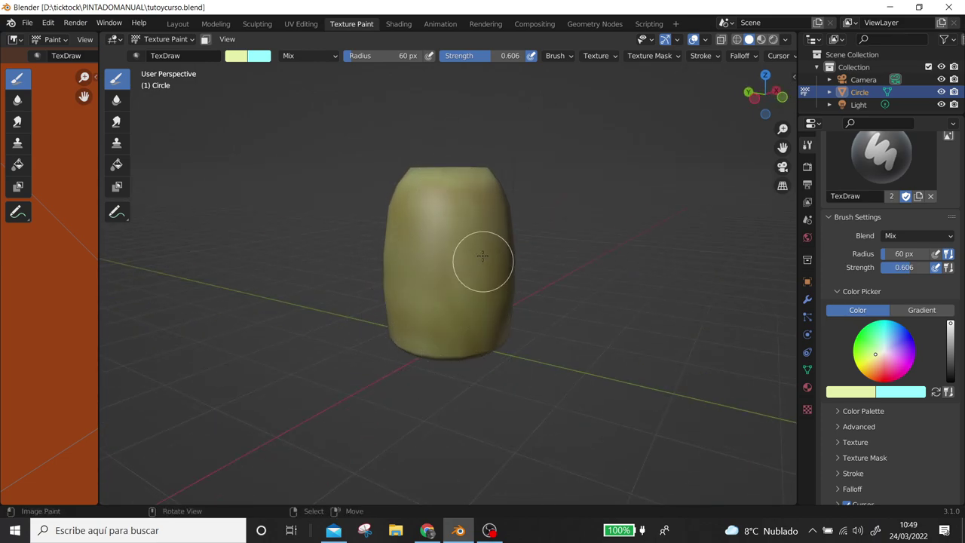
{"action": "middle_click_drag", "start_coordinate": [427, 372], "coordinate": [441, 373]}
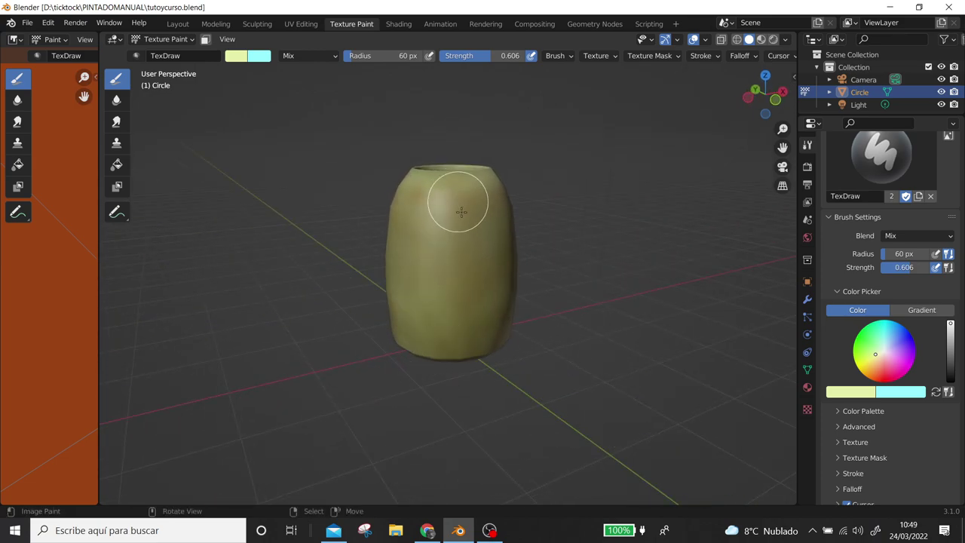
{"action": "mouse_move", "coordinate": [478, 292]}
{"action": "middle_mouse_down"}
{"action": "mouse_move", "coordinate": [560, 312]}
{"action": "mouse_move", "coordinate": [674, 312]}
{"action": "middle_mouse_up"}
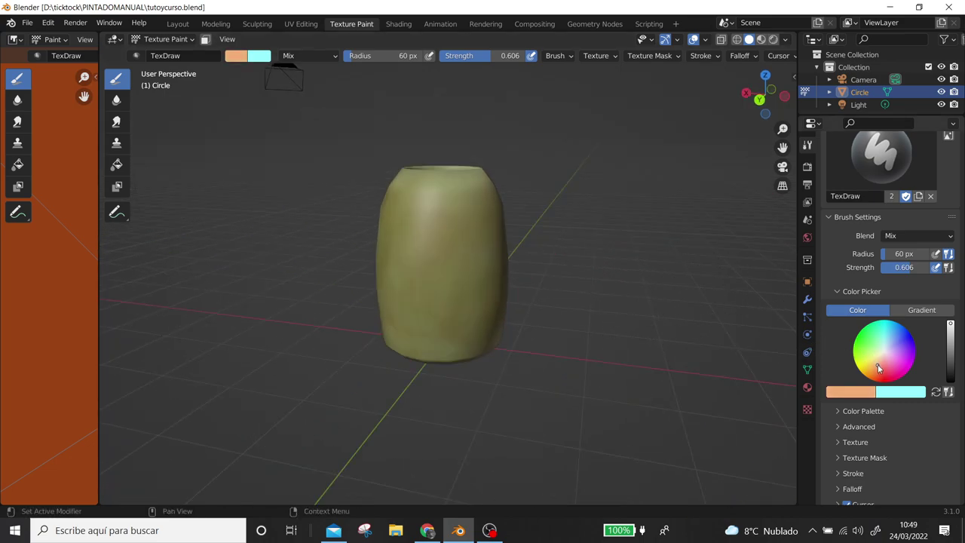
Darken the paint to salmon brown and dab it onto the jar's side
{"action": "left_click_drag", "start_coordinate": [951, 327], "coordinate": [951, 337]}
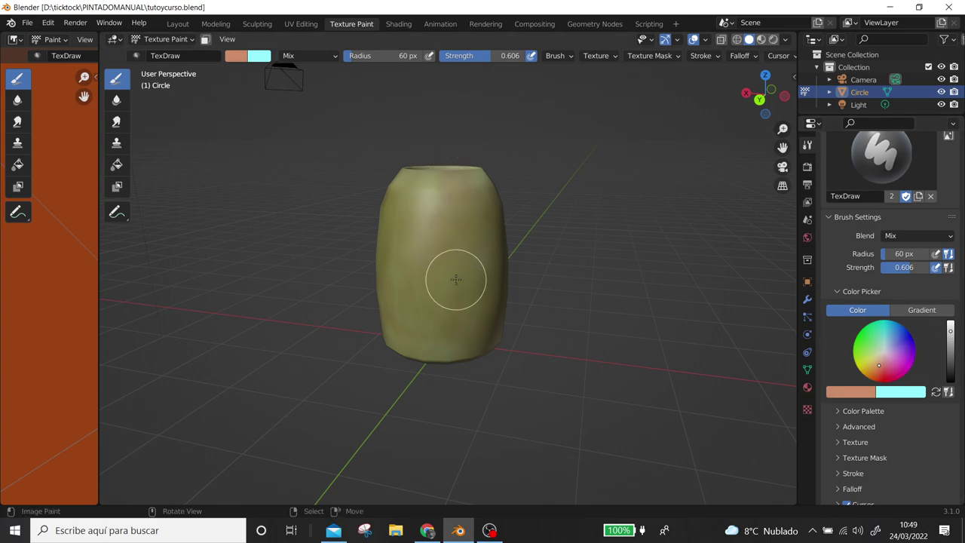
{"action": "middle_click_drag", "start_coordinate": [431, 215], "coordinate": [549, 287]}
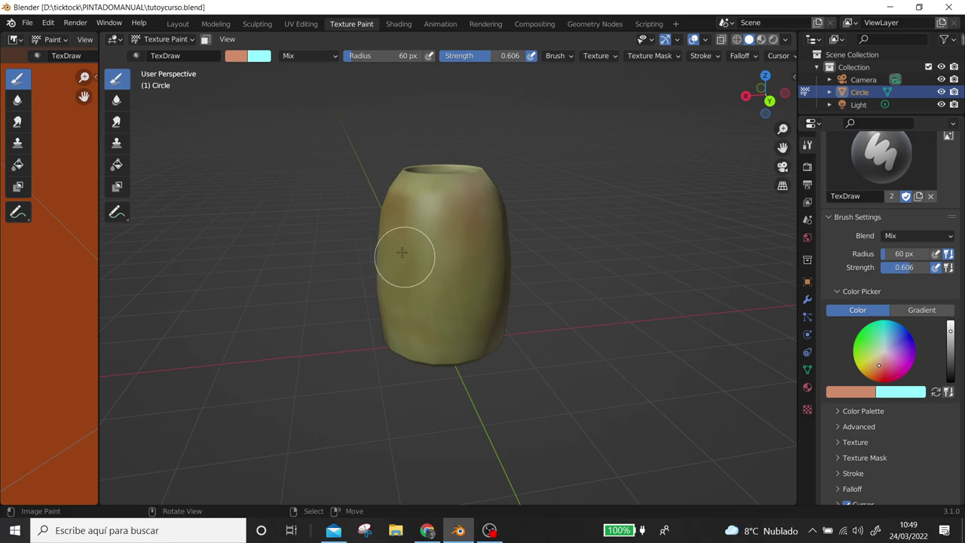
{"action": "middle_click_drag", "start_coordinate": [423, 323], "coordinate": [465, 309]}
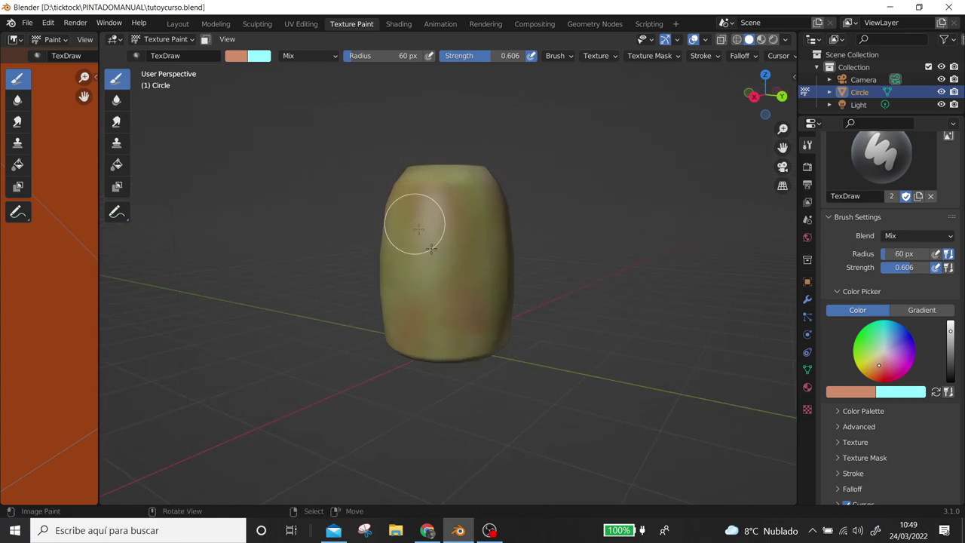
{"action": "middle_click_drag", "start_coordinate": [488, 262], "coordinate": [513, 273]}
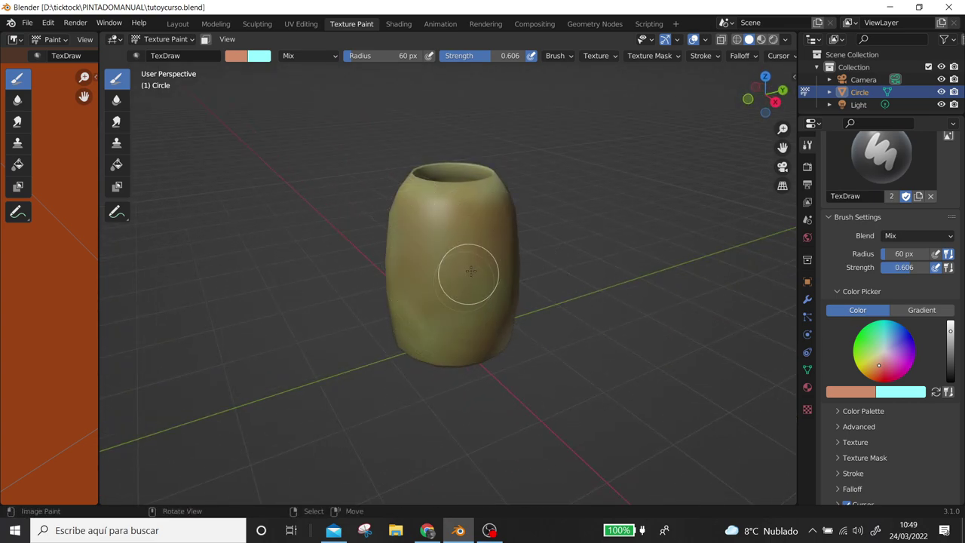
{"action": "left_click_drag", "start_coordinate": [427, 244], "coordinate": [459, 321]}
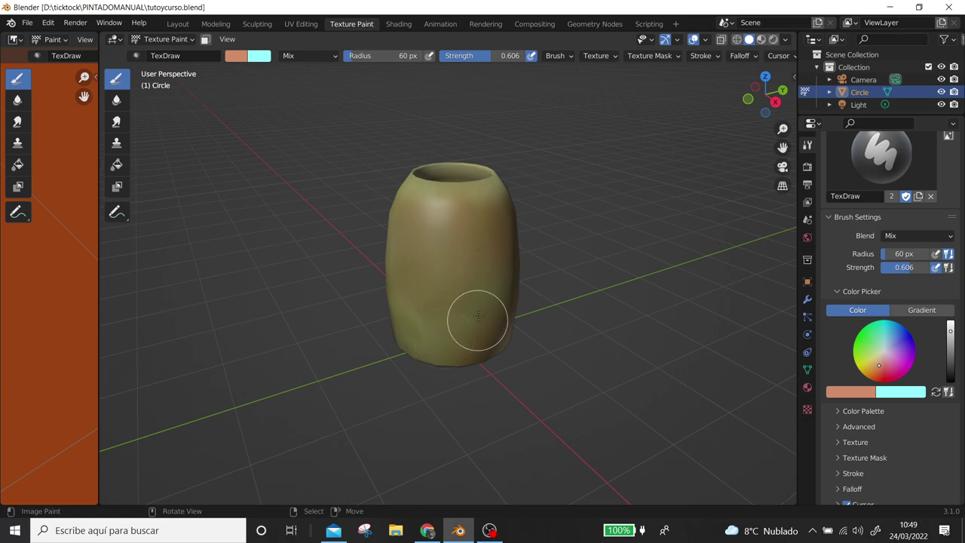
{"action": "middle_click_drag", "start_coordinate": [477, 316], "coordinate": [448, 302]}
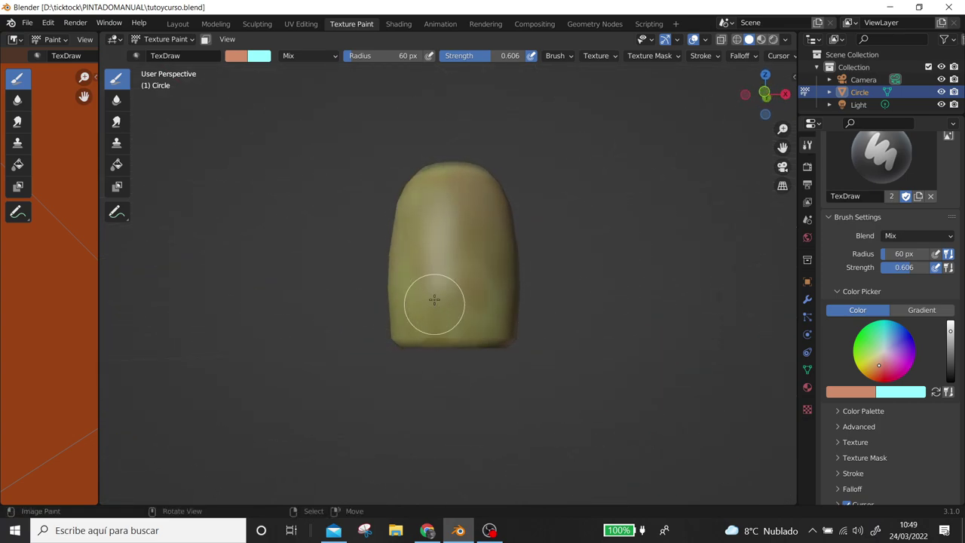
{"action": "middle_click_drag", "start_coordinate": [521, 291], "coordinate": [459, 273]}
{"action": "mouse_move", "coordinate": [447, 325]}
{"action": "middle_mouse_down"}
{"action": "mouse_move", "coordinate": [470, 294]}
{"action": "mouse_move", "coordinate": [421, 276]}
{"action": "middle_mouse_up"}
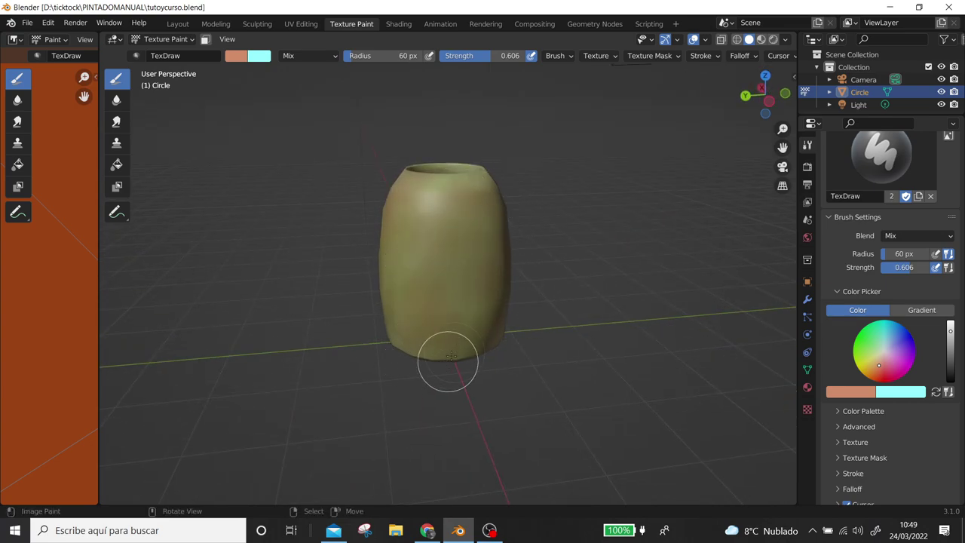
Inspect the salmon-brown patches around the jar, then lighten the colour toward pale pink
{"action": "middle_click_drag", "start_coordinate": [444, 362], "coordinate": [539, 280]}
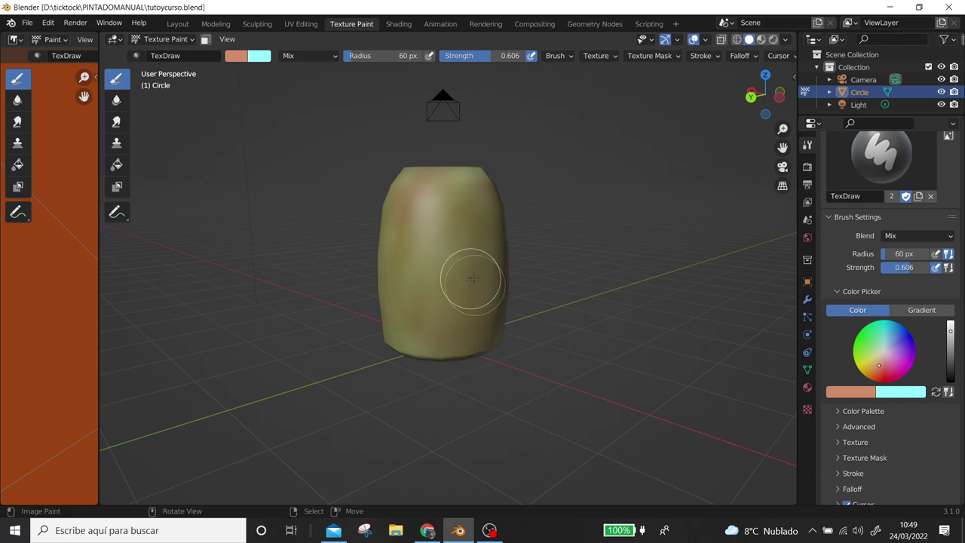
{"action": "middle_click_drag", "start_coordinate": [442, 233], "coordinate": [430, 226]}
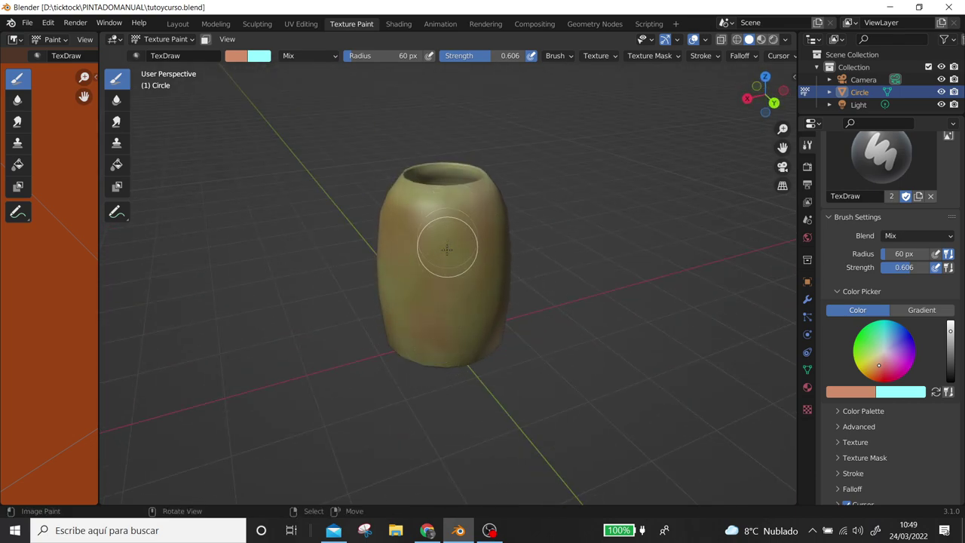
{"action": "middle_click_drag", "start_coordinate": [438, 302], "coordinate": [564, 252]}
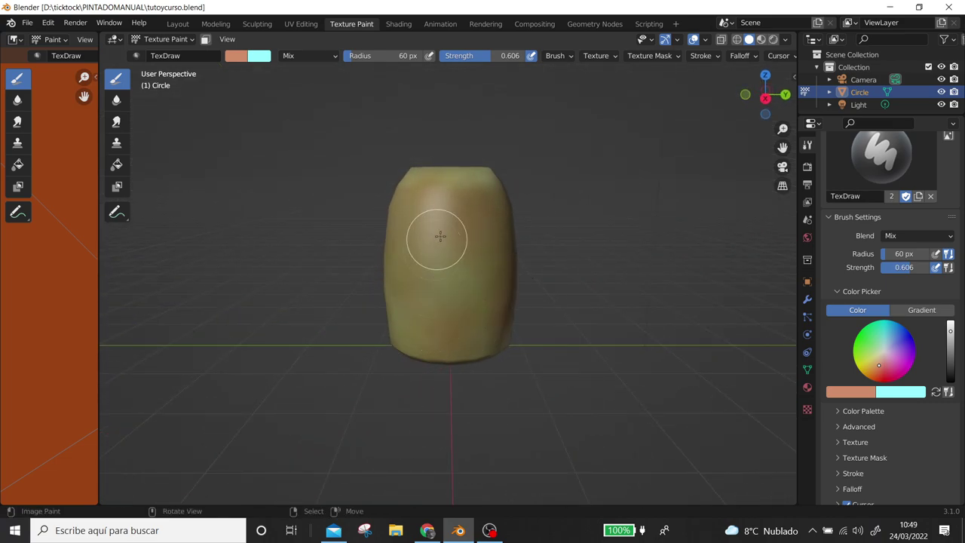
{"action": "middle_click_drag", "start_coordinate": [440, 237], "coordinate": [463, 259]}
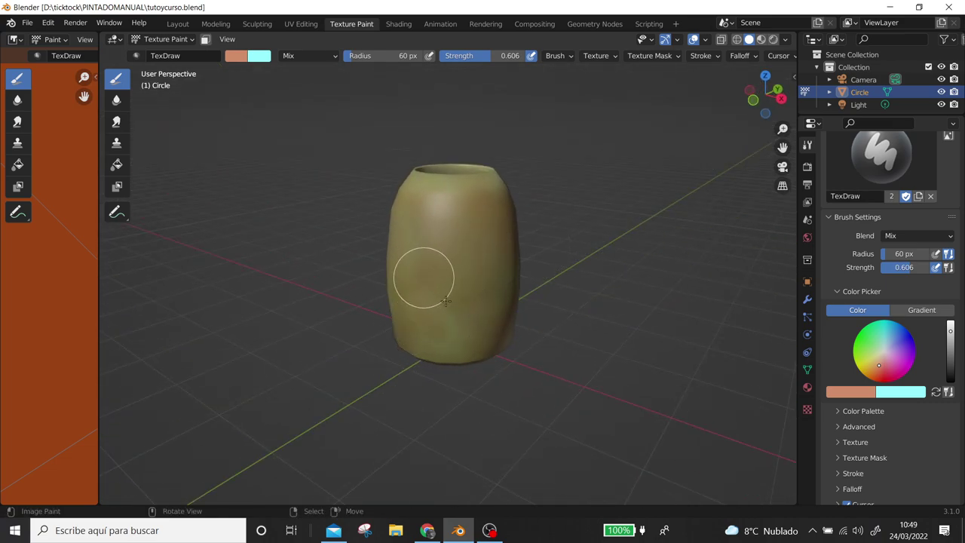
{"action": "middle_click_drag", "start_coordinate": [463, 334], "coordinate": [533, 279]}
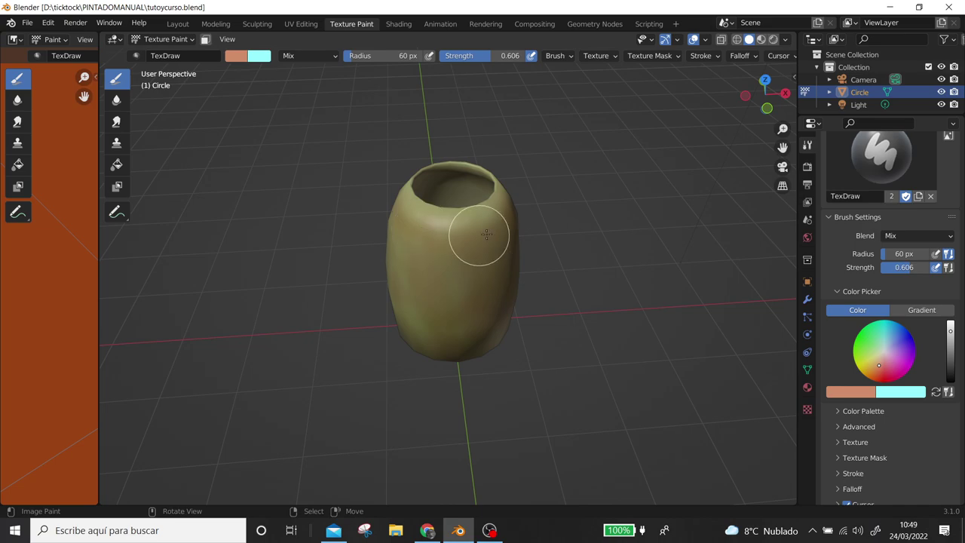
{"action": "middle_click_drag", "start_coordinate": [463, 248], "coordinate": [437, 189]}
{"action": "middle_click_drag", "start_coordinate": [575, 228], "coordinate": [431, 254]}
{"action": "mouse_move", "coordinate": [485, 185]}
{"action": "middle_mouse_down"}
{"action": "mouse_move", "coordinate": [442, 230]}
{"action": "mouse_move", "coordinate": [433, 213]}
{"action": "middle_mouse_up"}
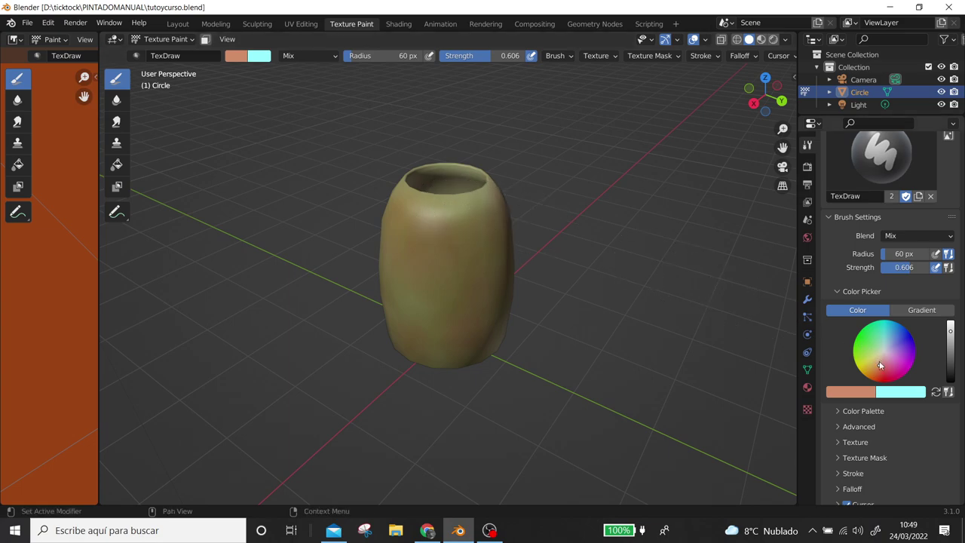
{"action": "left_click_drag", "start_coordinate": [879, 365], "coordinate": [882, 361]}
Choose a saturated peach colour and start dabbing it around the jar
{"action": "left_click", "coordinate": [951, 326]}
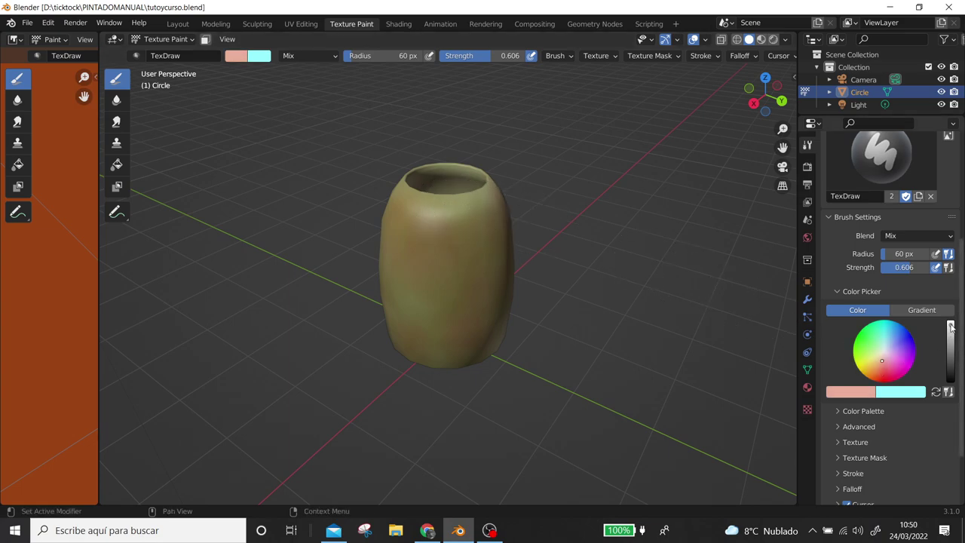
{"action": "left_click", "coordinate": [877, 365]}
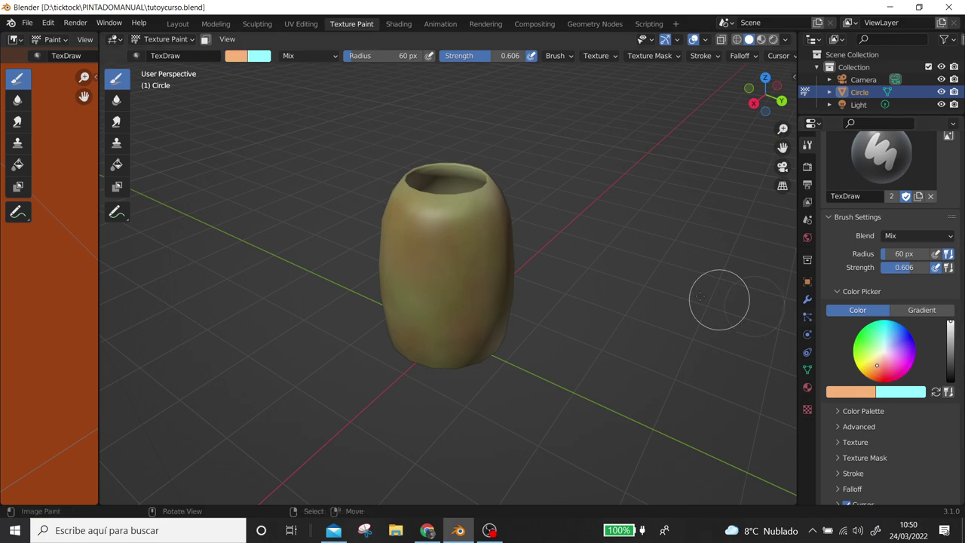
{"action": "middle_click_drag", "start_coordinate": [463, 203], "coordinate": [430, 228]}
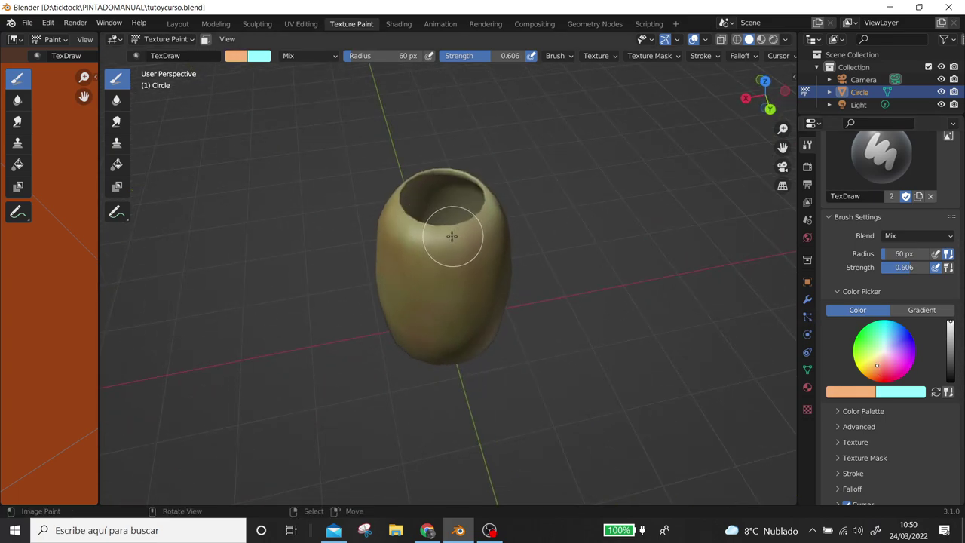
{"action": "middle_click_drag", "start_coordinate": [499, 216], "coordinate": [319, 206]}
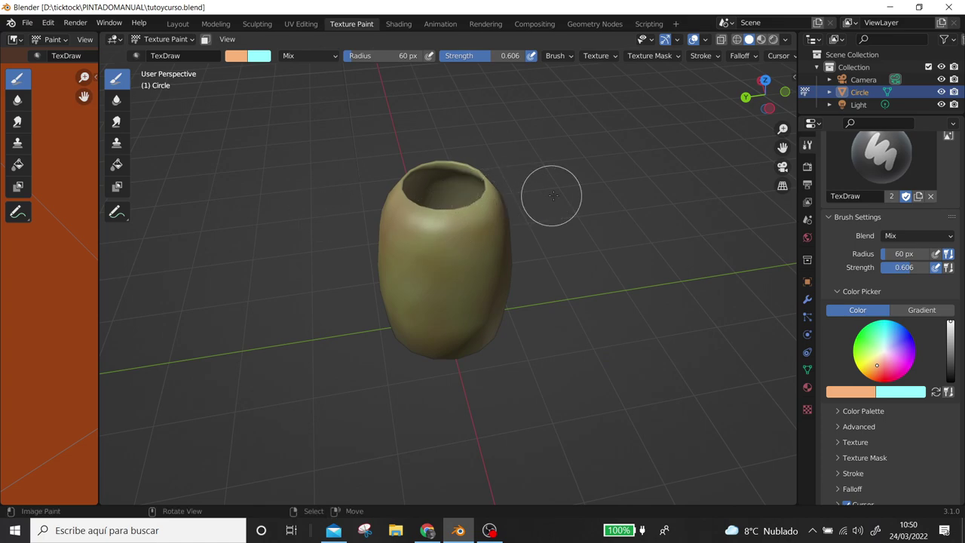
{"action": "middle_click_drag", "start_coordinate": [546, 189], "coordinate": [429, 192]}
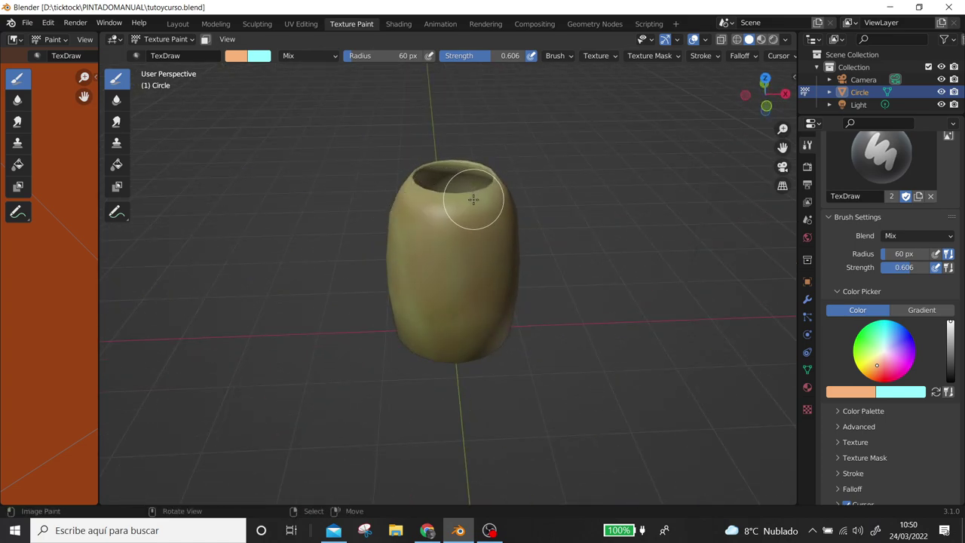
{"action": "middle_click_drag", "start_coordinate": [500, 233], "coordinate": [545, 276]}
{"action": "mouse_move", "coordinate": [470, 345]}
{"action": "middle_mouse_down"}
{"action": "mouse_move", "coordinate": [450, 334]}
{"action": "mouse_move", "coordinate": [485, 283]}
{"action": "middle_mouse_up"}
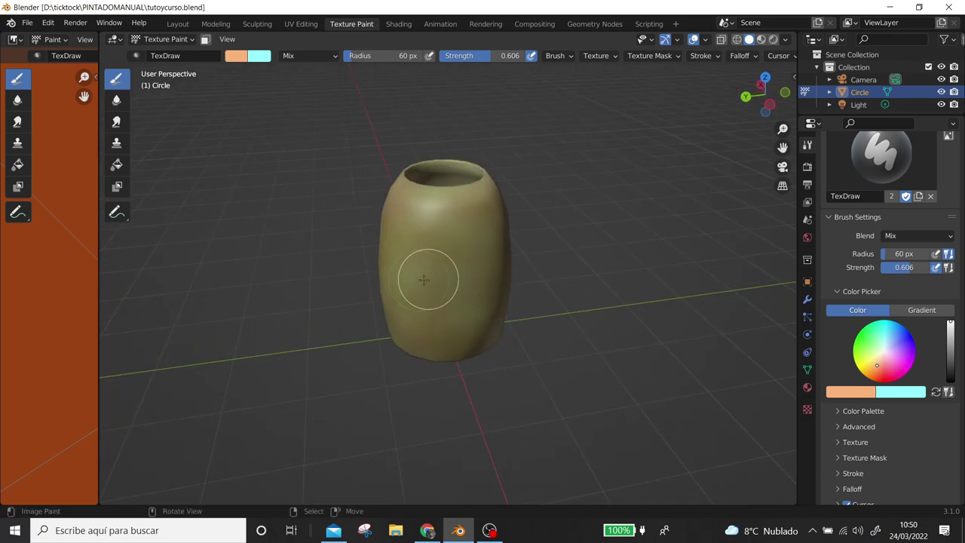
Blend more peach dabs into the olive sides, including the front and lower areas
{"action": "mouse_move", "coordinate": [409, 287]}
{"action": "middle_mouse_down"}
{"action": "mouse_move", "coordinate": [582, 248]}
{"action": "mouse_move", "coordinate": [437, 297]}
{"action": "mouse_move", "coordinate": [621, 273]}
{"action": "middle_mouse_up"}
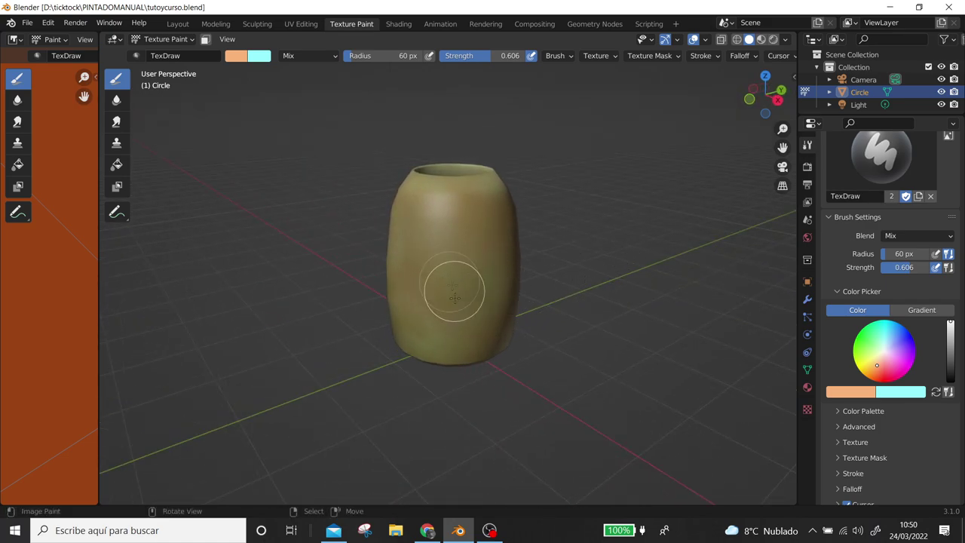
{"action": "middle_click_drag", "start_coordinate": [442, 334], "coordinate": [504, 279]}
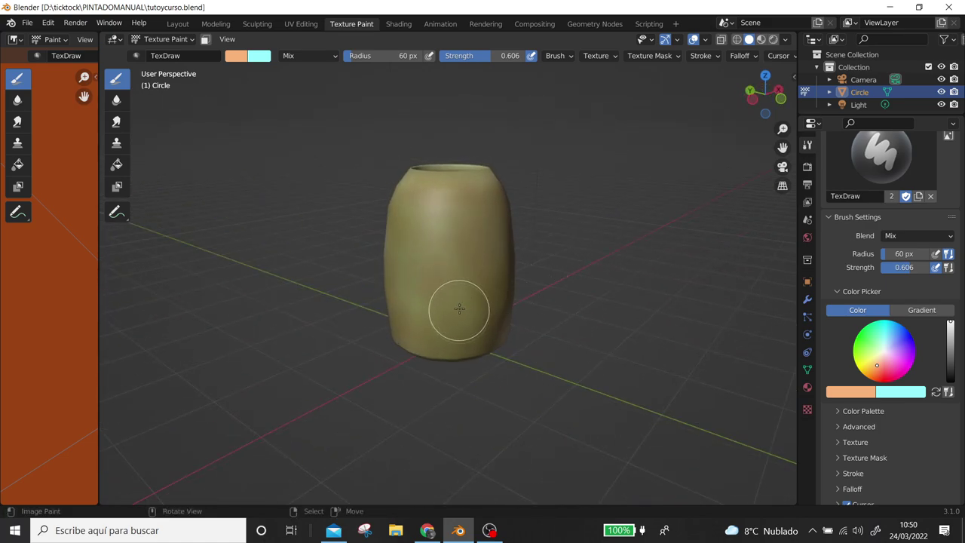
{"action": "mouse_move", "coordinate": [429, 221]}
{"action": "middle_mouse_down"}
{"action": "mouse_move", "coordinate": [531, 229]}
{"action": "mouse_move", "coordinate": [458, 305]}
{"action": "middle_mouse_up"}
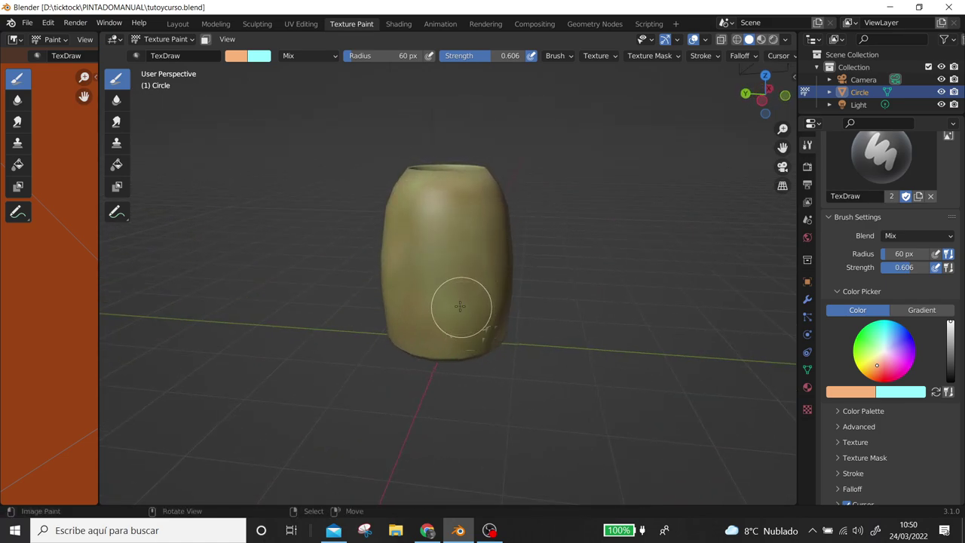
{"action": "mouse_move", "coordinate": [493, 366]}
{"action": "middle_mouse_down"}
{"action": "mouse_move", "coordinate": [553, 338]}
{"action": "mouse_move", "coordinate": [470, 263]}
{"action": "middle_mouse_up"}
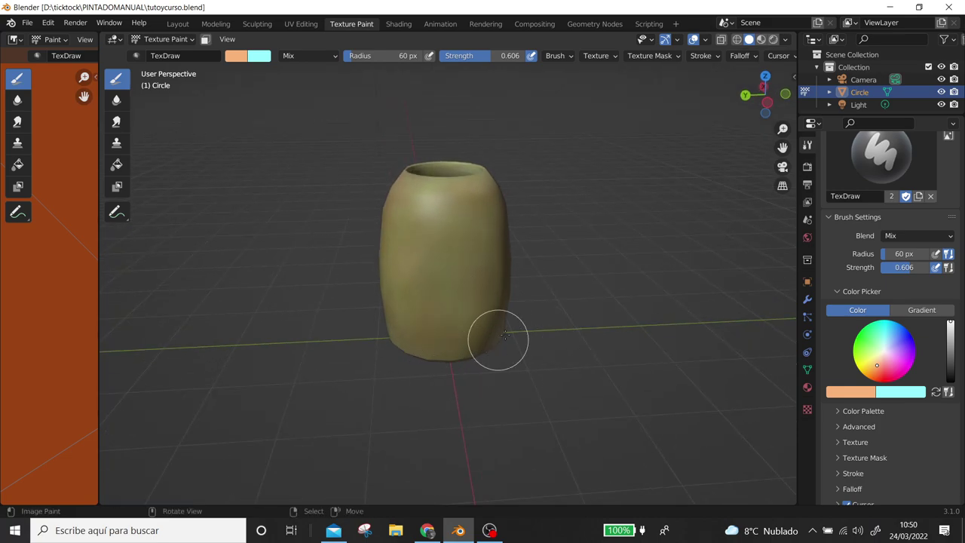
{"action": "middle_click_drag", "start_coordinate": [483, 345], "coordinate": [459, 339]}
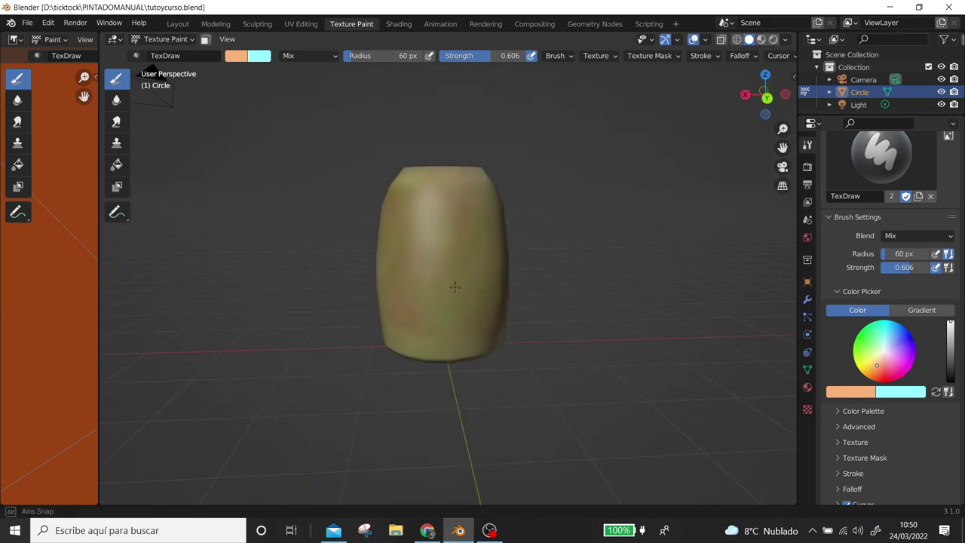
{"action": "middle_click_drag", "start_coordinate": [420, 279], "coordinate": [451, 267]}
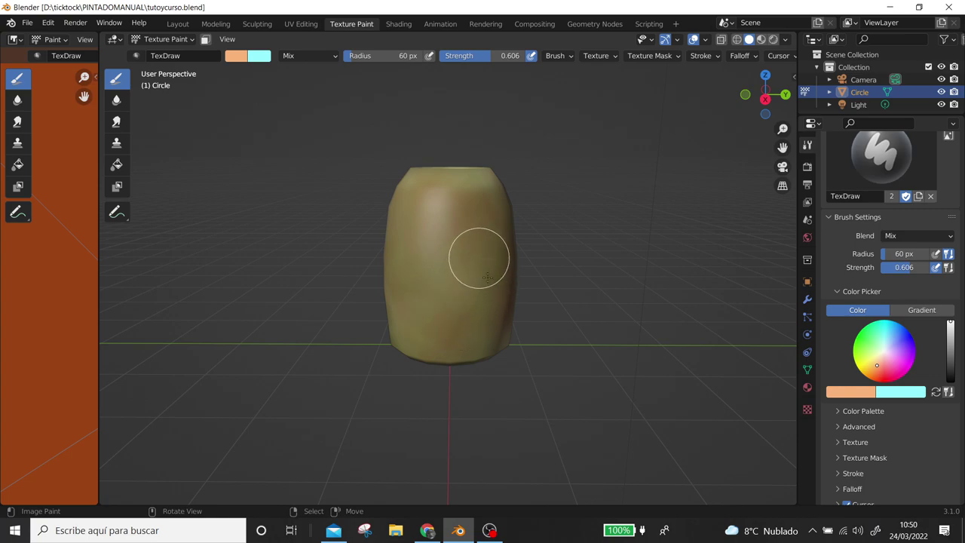
{"action": "middle_click_drag", "start_coordinate": [475, 276], "coordinate": [494, 317]}
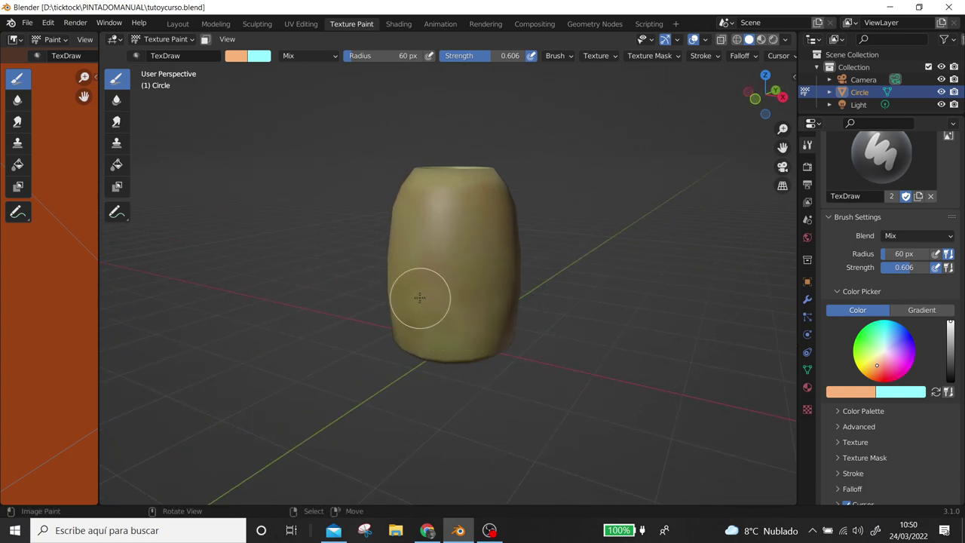
{"action": "mouse_move", "coordinate": [487, 340]}
{"action": "middle_mouse_down"}
{"action": "mouse_move", "coordinate": [620, 280]}
{"action": "mouse_move", "coordinate": [580, 250]}
{"action": "middle_mouse_up"}
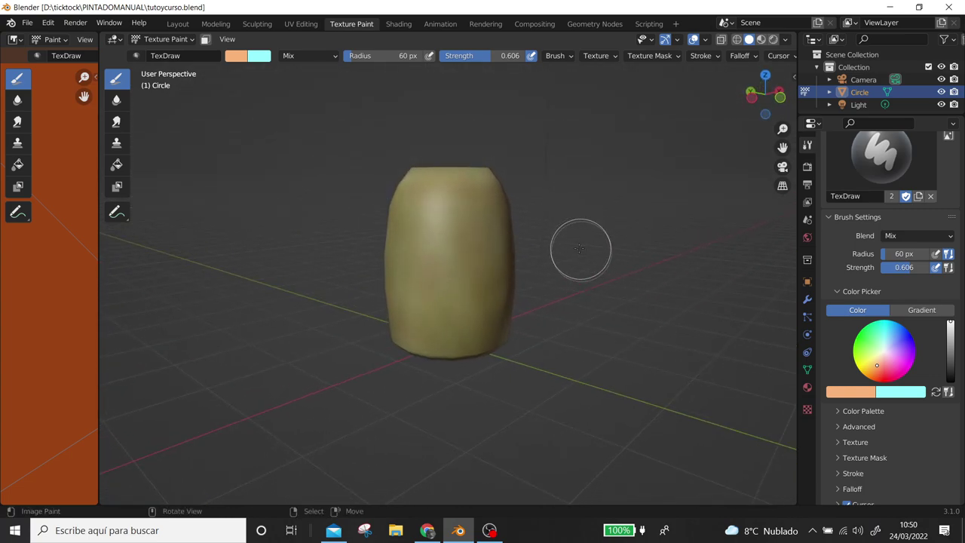
Pick red, view the jar from the front, and set the brush size to 30 px
{"action": "left_click", "coordinate": [887, 379]}
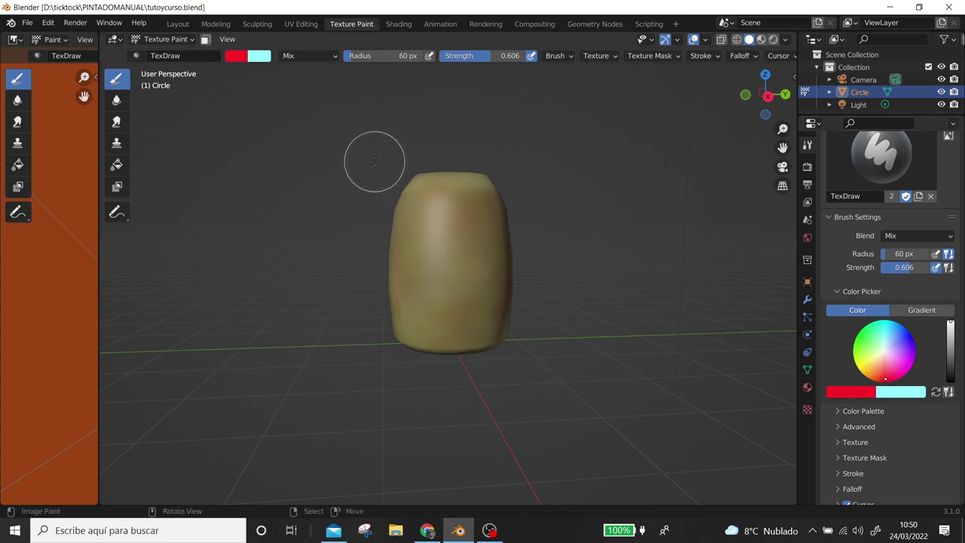
{"action": "key", "text": "KP_1"}
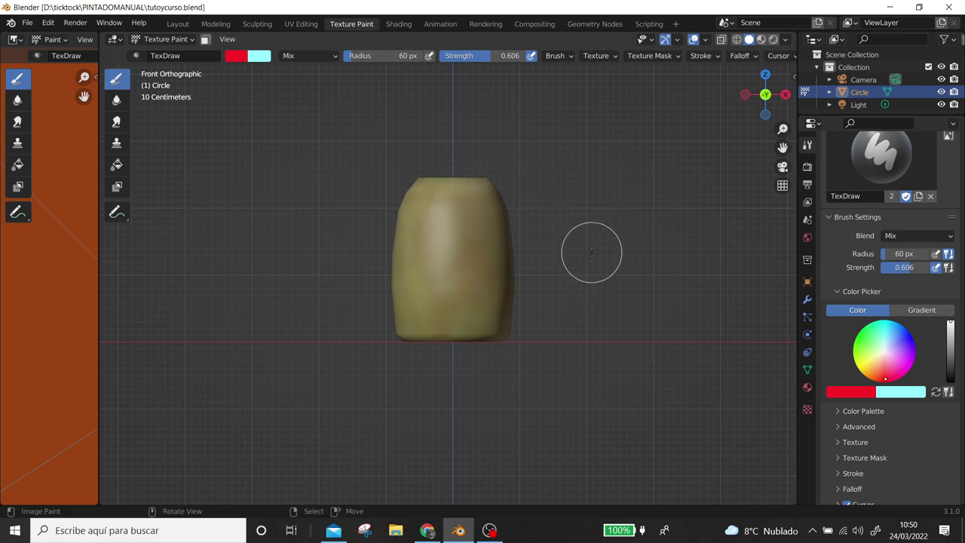
{"action": "key", "text": "f"}
{"action": "left_click", "coordinate": [576, 281]}
Paint red bands across the jar's middle and along its top rim
{"action": "left_click_drag", "start_coordinate": [394, 272], "coordinate": [450, 272]}
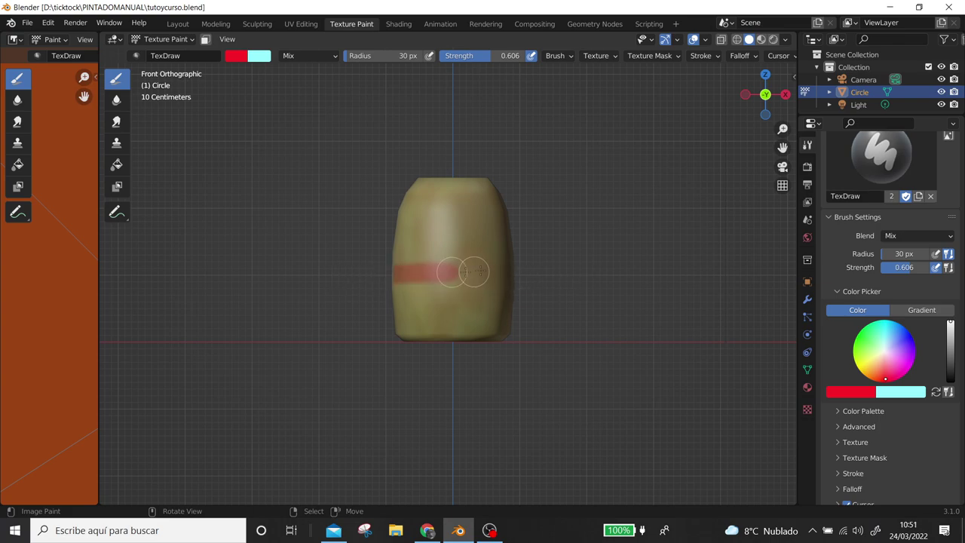
{"action": "left_click_drag", "start_coordinate": [384, 274], "coordinate": [482, 272]}
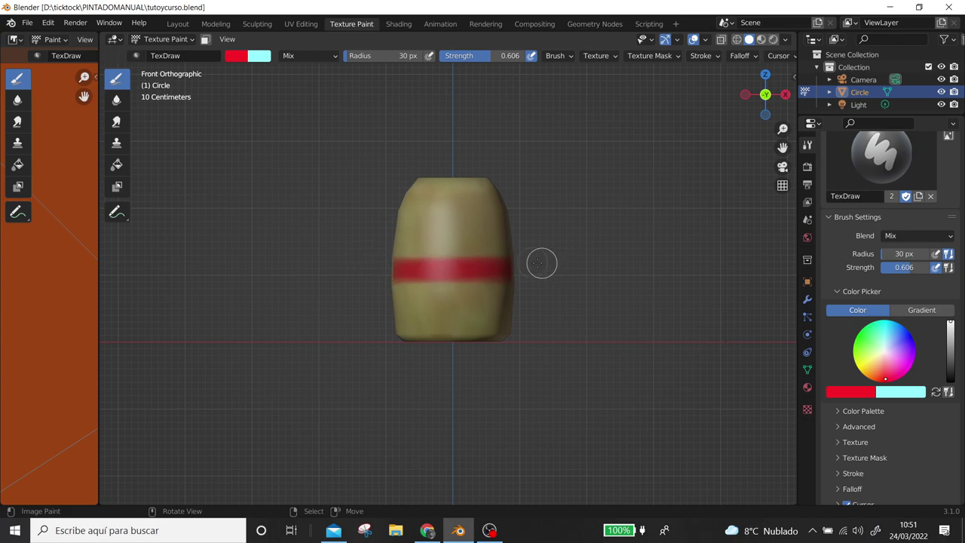
{"action": "mouse_move", "coordinate": [403, 177]}
{"action": "left_mouse_down"}
{"action": "mouse_move", "coordinate": [518, 176]}
{"action": "mouse_move", "coordinate": [395, 176]}
{"action": "left_mouse_up"}
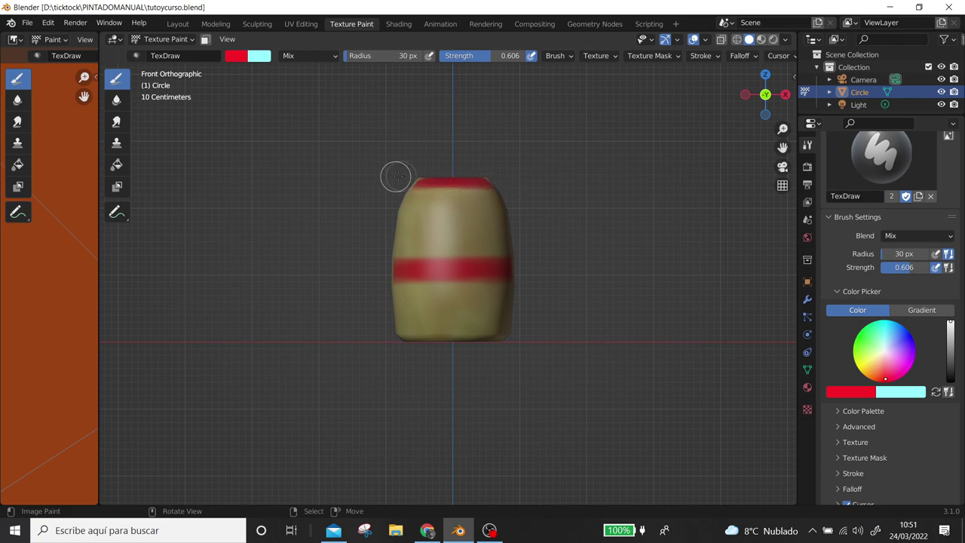
{"action": "key", "text": "KP_3"}
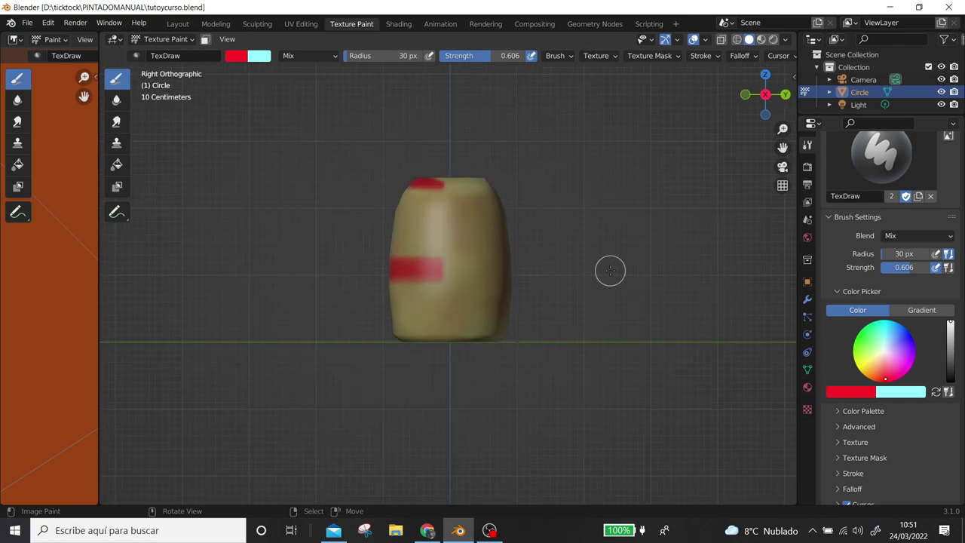
Paint the red middle band and red rim across the jar's right side
{"action": "mouse_move", "coordinate": [425, 269]}
{"action": "left_mouse_down"}
{"action": "mouse_move", "coordinate": [508, 261]}
{"action": "mouse_move", "coordinate": [415, 269]}
{"action": "mouse_move", "coordinate": [545, 271]}
{"action": "left_mouse_up"}
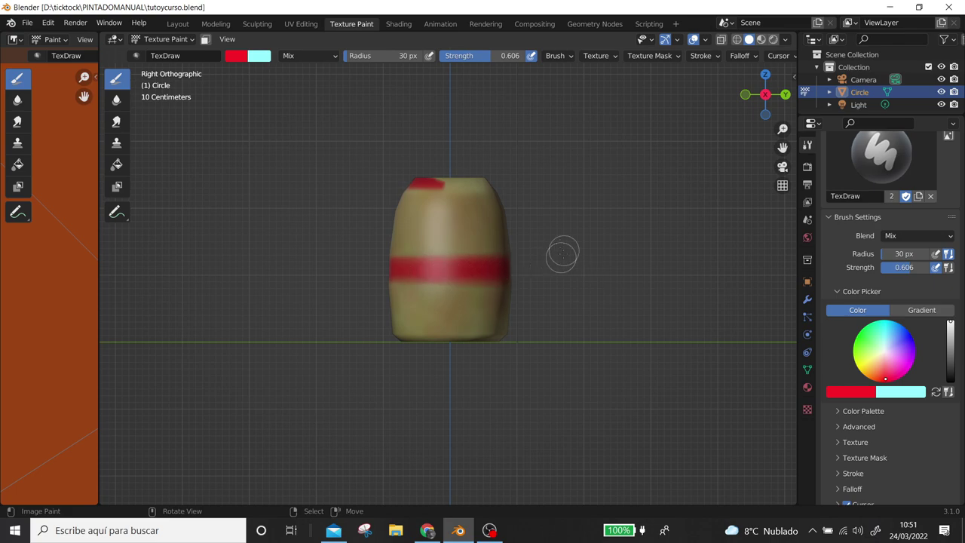
{"action": "left_click_drag", "start_coordinate": [421, 180], "coordinate": [532, 175]}
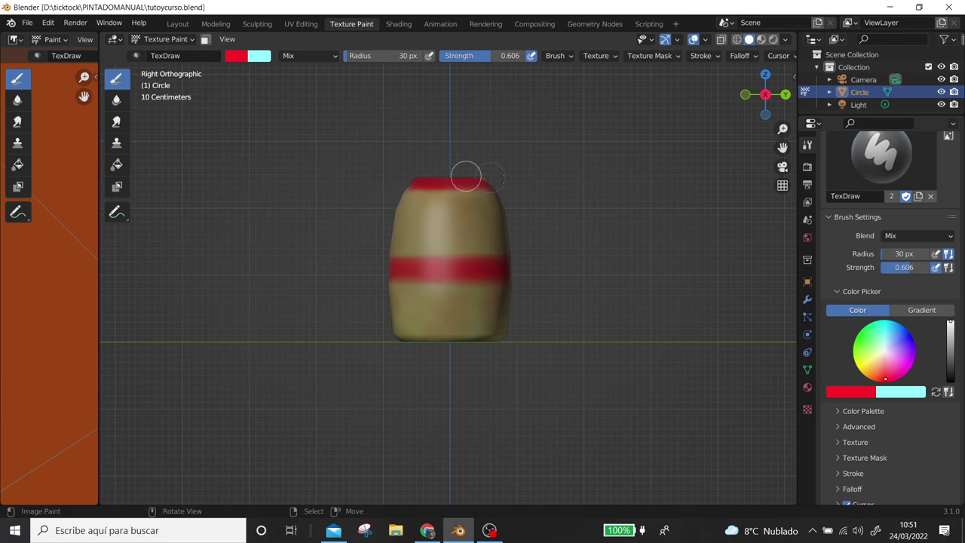
{"action": "middle_click_drag", "start_coordinate": [539, 280], "coordinate": [491, 275]}
{"action": "key", "text": "ctrl+KP_3"}
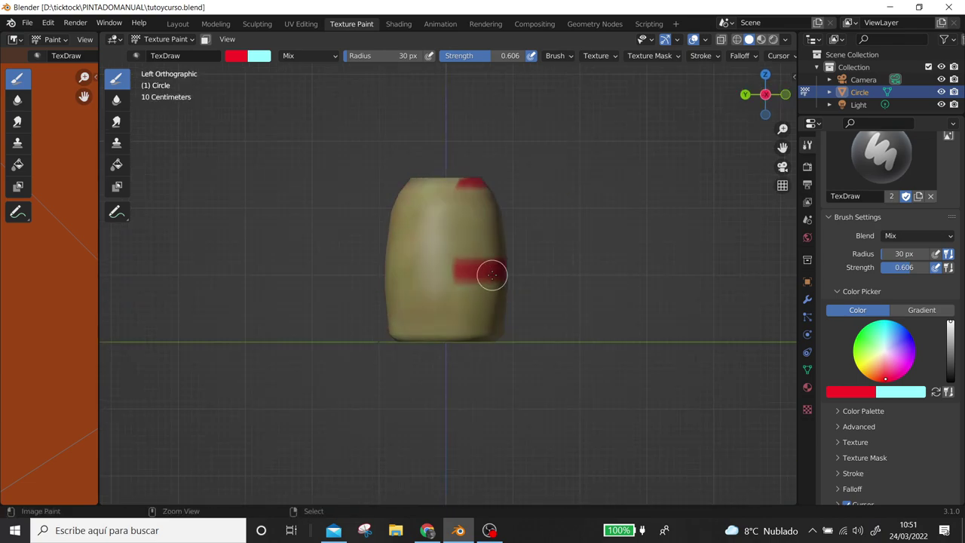
Paint the red rim and middle band across the jar's left side
{"action": "left_click_drag", "start_coordinate": [475, 167], "coordinate": [490, 175]}
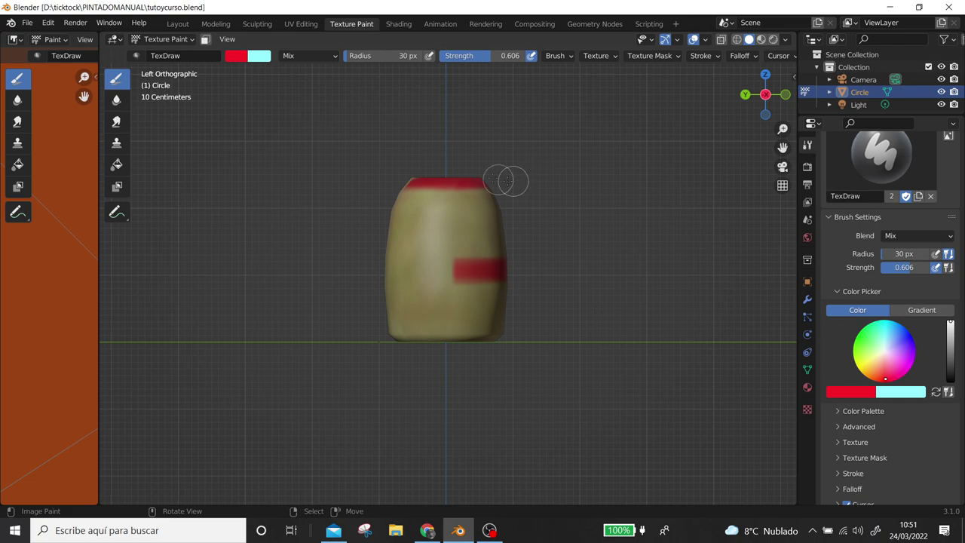
{"action": "left_click_drag", "start_coordinate": [354, 267], "coordinate": [471, 271]}
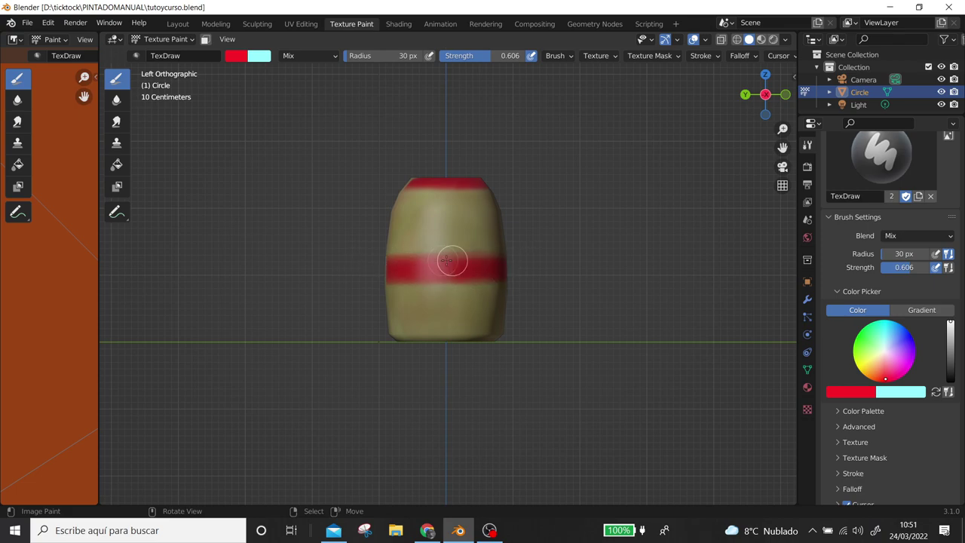
{"action": "middle_click_drag", "start_coordinate": [540, 250], "coordinate": [446, 269]}
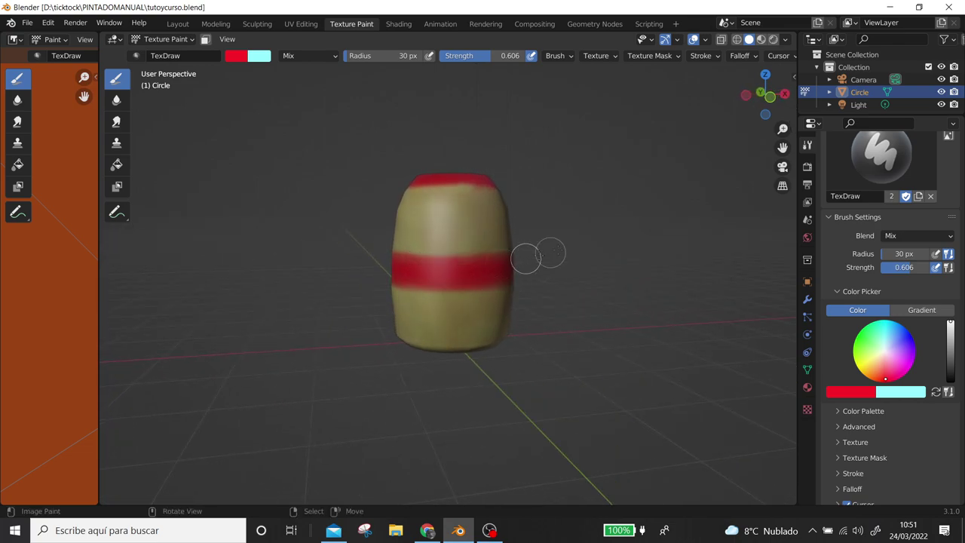
Fill unpainted gaps in the red middle band and rim while turning the jar
{"action": "middle_click_drag", "start_coordinate": [525, 259], "coordinate": [469, 265]}
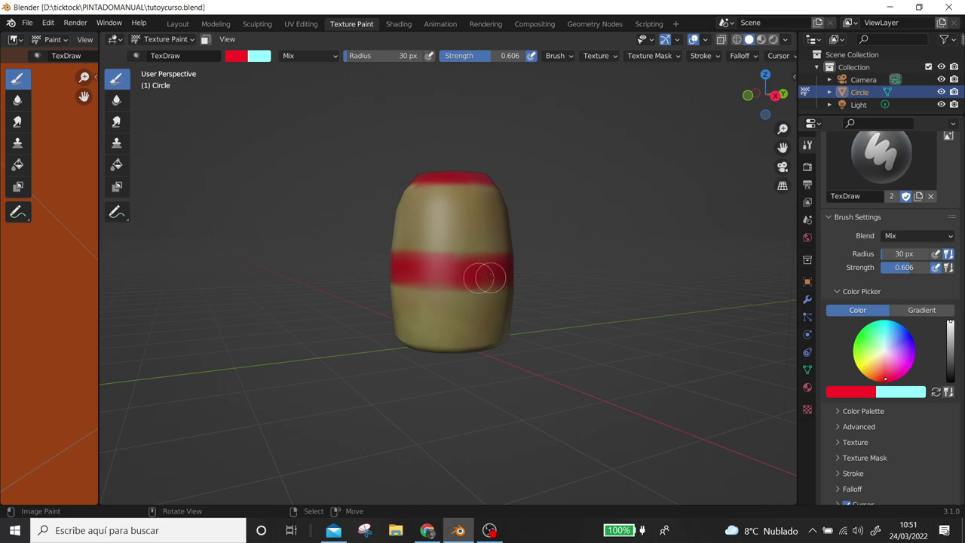
{"action": "middle_click_drag", "start_coordinate": [561, 255], "coordinate": [425, 254]}
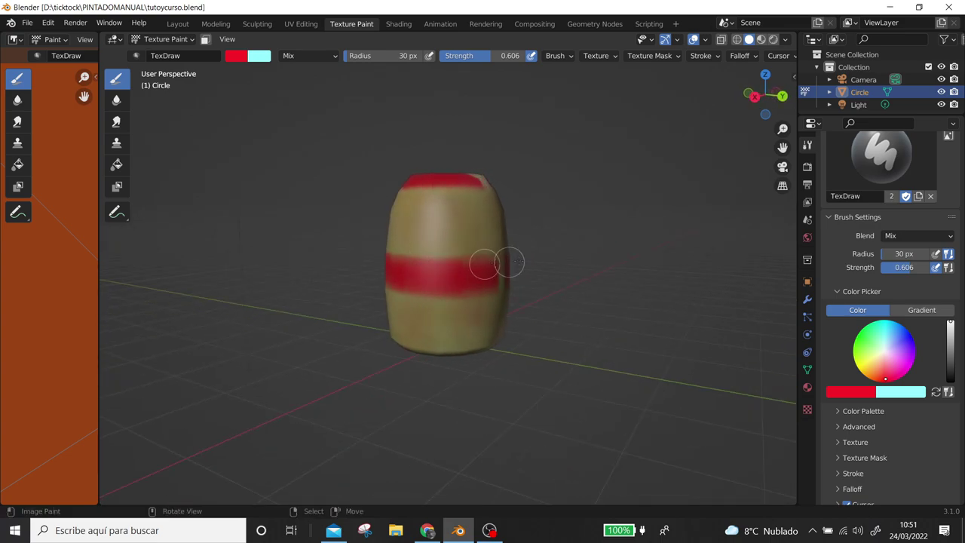
{"action": "middle_click_drag", "start_coordinate": [474, 280], "coordinate": [423, 280]}
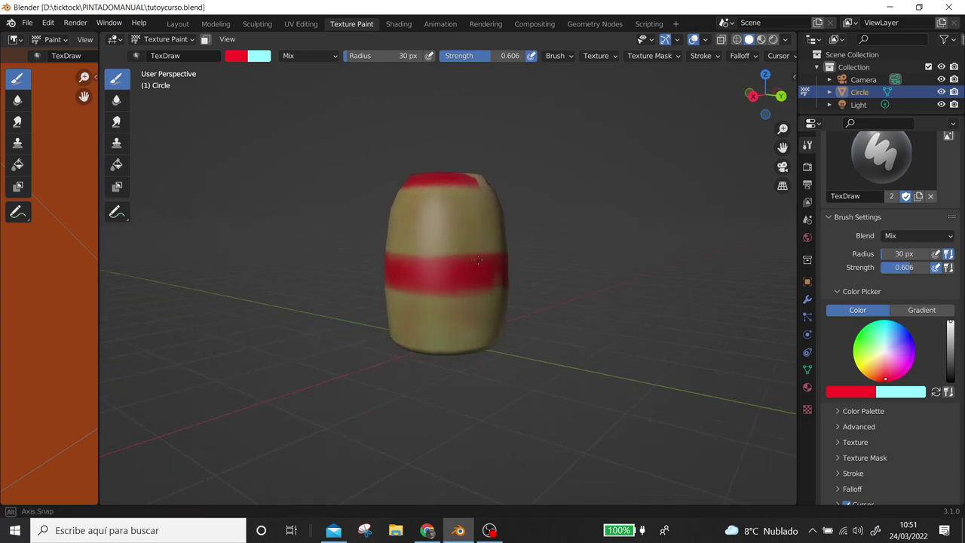
{"action": "middle_click_drag", "start_coordinate": [483, 257], "coordinate": [403, 284]}
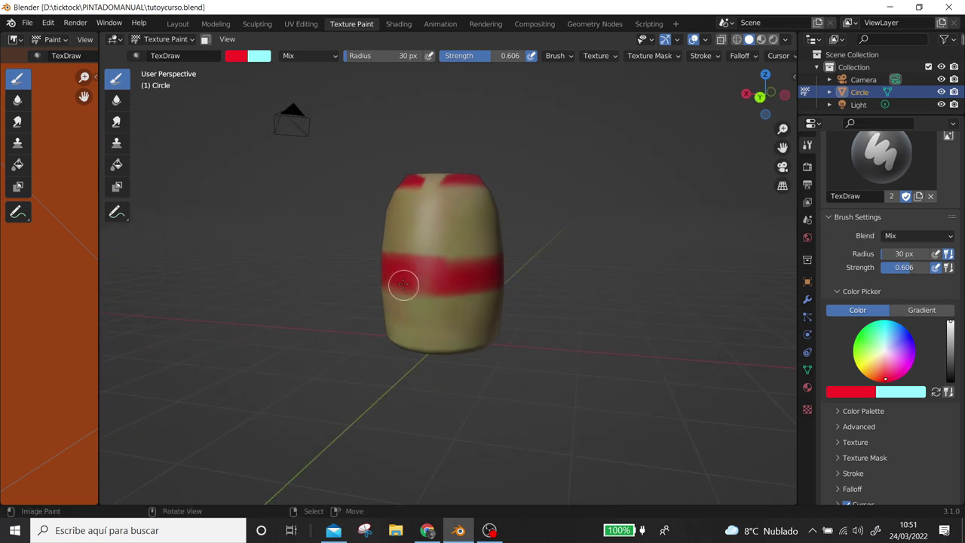
{"action": "left_click_drag", "start_coordinate": [444, 276], "coordinate": [514, 262]}
{"action": "left_click", "coordinate": [420, 181]}
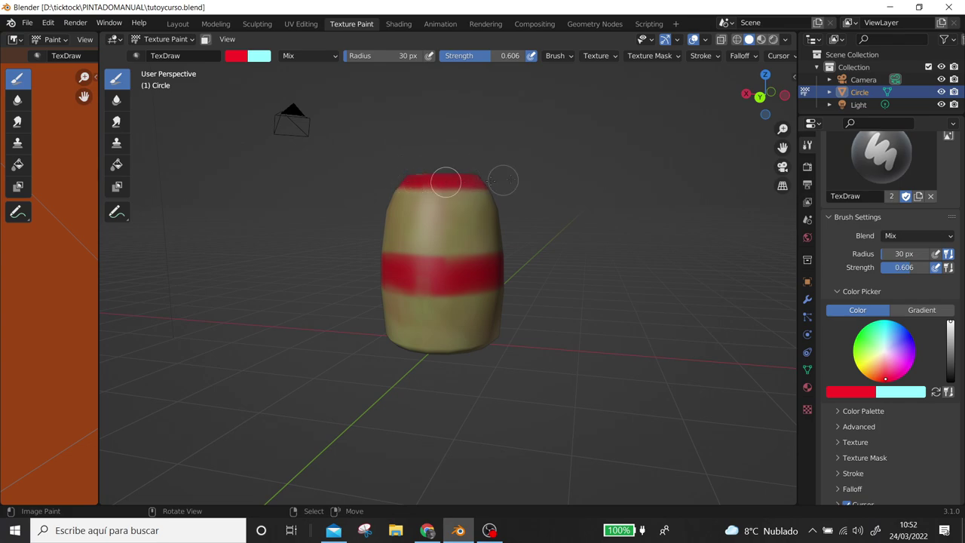
Check the rim coverage from several angles, then change the paint colour to light tan-brown
{"action": "mouse_move", "coordinate": [573, 250]}
{"action": "middle_mouse_down"}
{"action": "mouse_move", "coordinate": [302, 261]}
{"action": "mouse_move", "coordinate": [453, 246]}
{"action": "middle_mouse_up"}
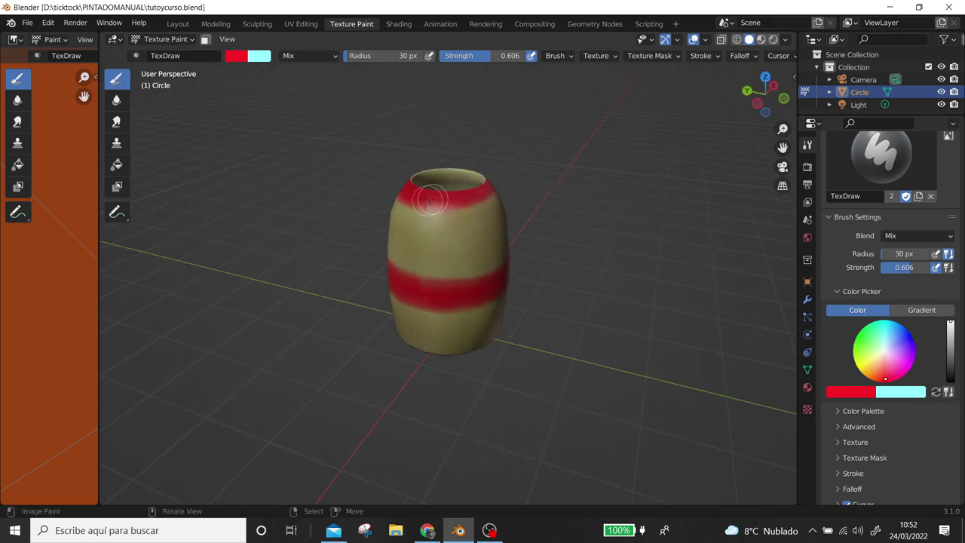
{"action": "middle_click_drag", "start_coordinate": [430, 199], "coordinate": [429, 190]}
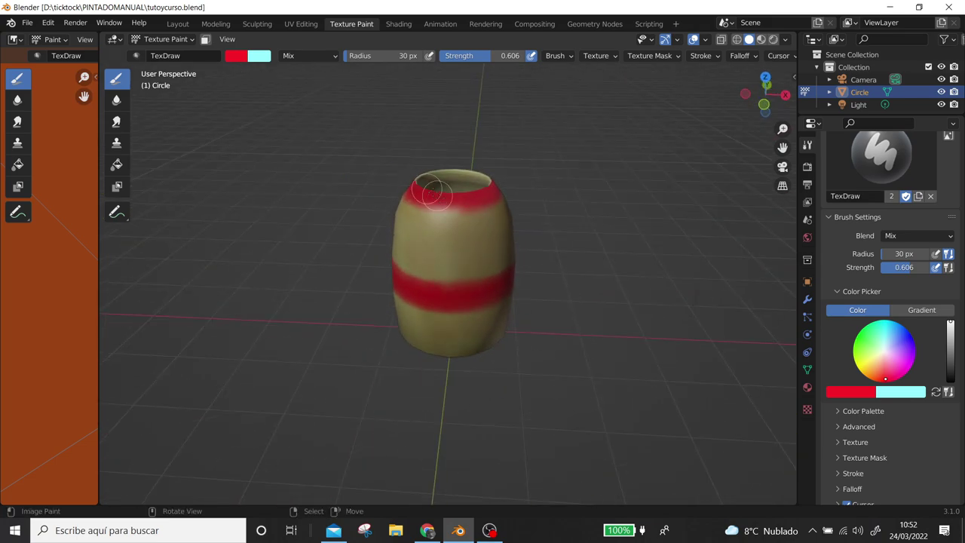
{"action": "mouse_move", "coordinate": [497, 190]}
{"action": "middle_mouse_down"}
{"action": "mouse_move", "coordinate": [448, 190]}
{"action": "mouse_move", "coordinate": [517, 196]}
{"action": "mouse_move", "coordinate": [493, 204]}
{"action": "middle_mouse_up"}
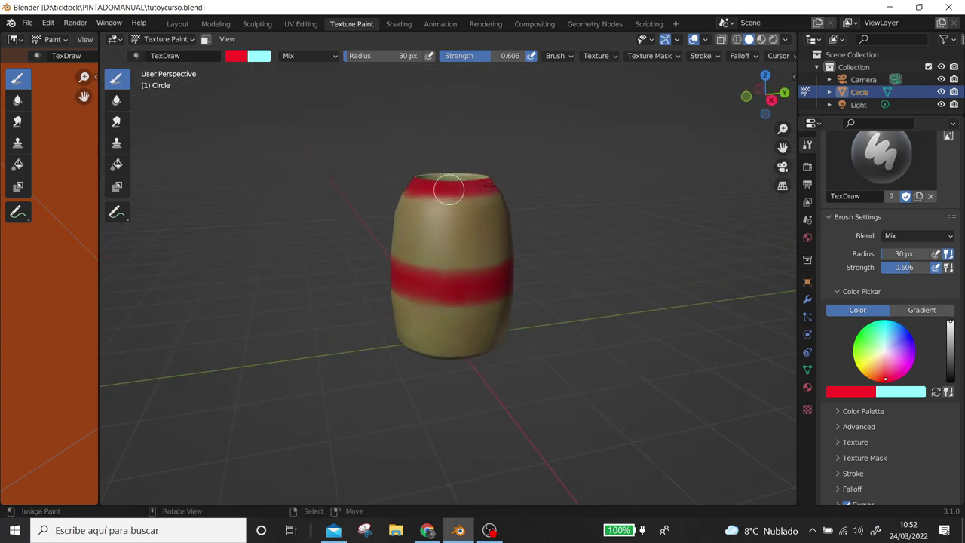
{"action": "mouse_move", "coordinate": [564, 170]}
{"action": "middle_mouse_down"}
{"action": "mouse_move", "coordinate": [501, 201]}
{"action": "mouse_move", "coordinate": [528, 287]}
{"action": "mouse_move", "coordinate": [573, 341]}
{"action": "middle_mouse_up"}
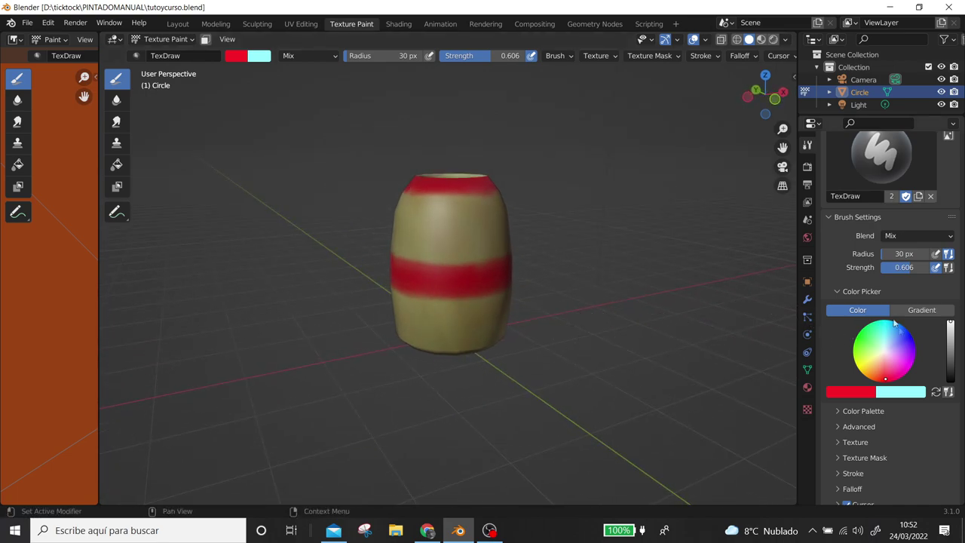
{"action": "left_click_drag", "start_coordinate": [951, 326], "coordinate": [951, 333]}
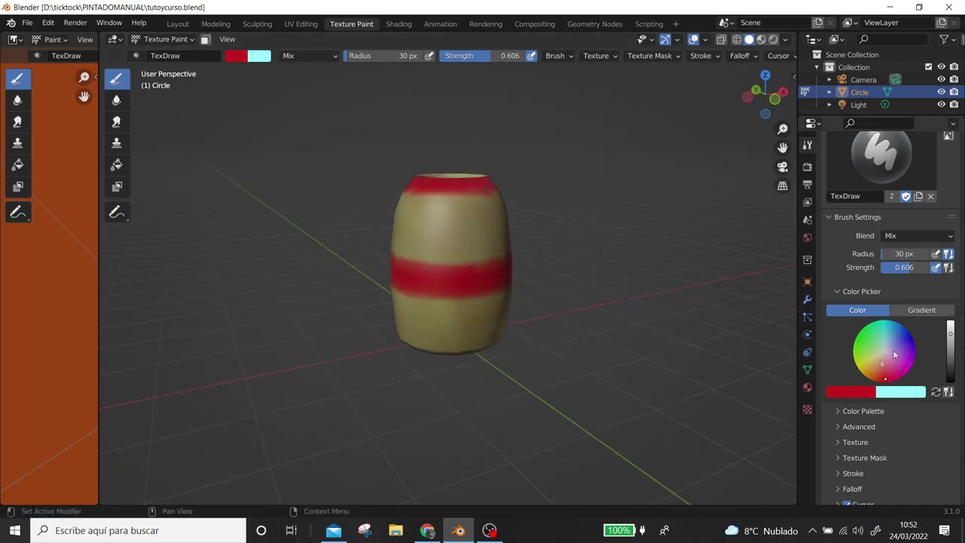
{"action": "left_click_drag", "start_coordinate": [883, 379], "coordinate": [879, 373]}
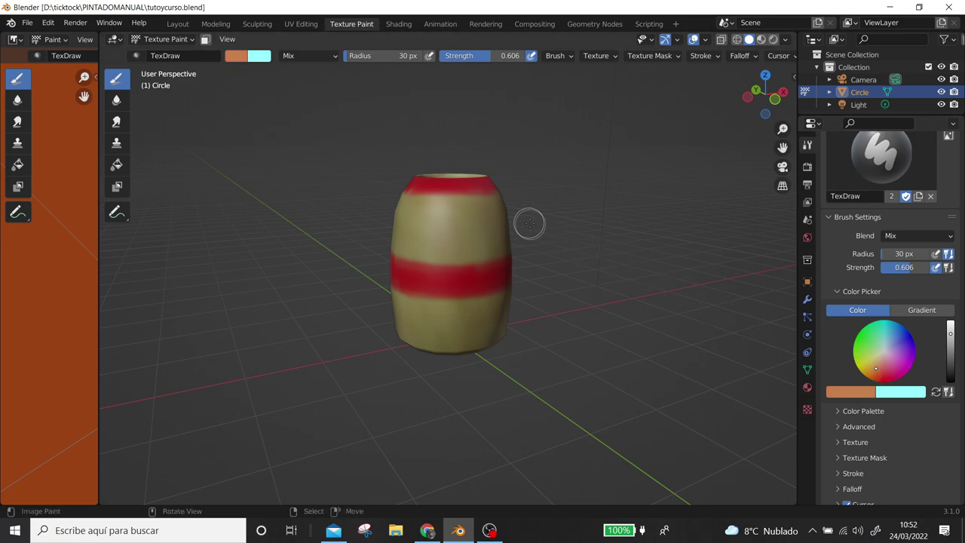
Zoom in and orbit around the jar to inspect the red rim and upper band
{"action": "scroll", "coordinate": [528, 222], "scroll_direction": "up", "scroll_amount": 5}
{"action": "scroll", "coordinate": [538, 199], "scroll_direction": "up", "scroll_amount": 2}
{"action": "mouse_move", "coordinate": [522, 268]}
{"action": "middle_mouse_down"}
{"action": "mouse_move", "coordinate": [532, 224]}
{"action": "mouse_move", "coordinate": [493, 237]}
{"action": "middle_mouse_up"}
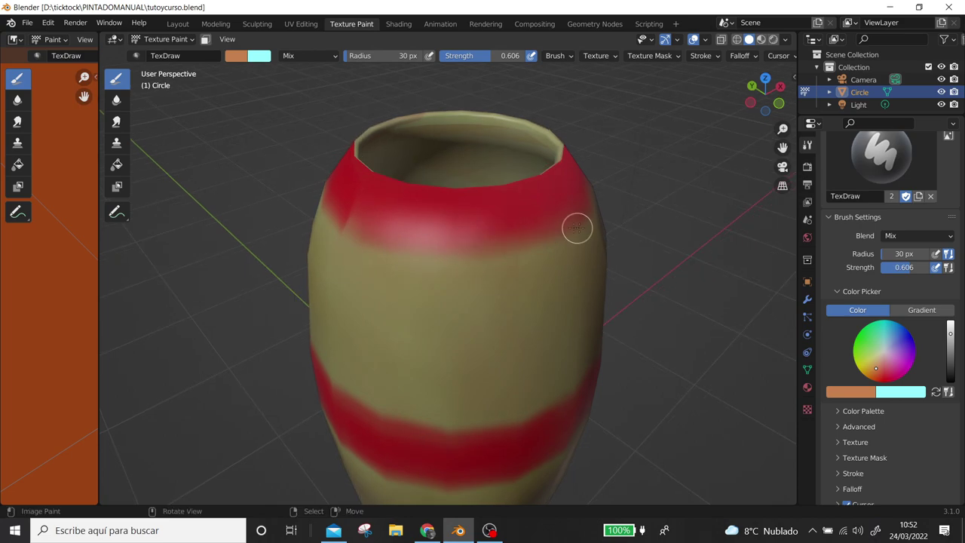
{"action": "mouse_move", "coordinate": [555, 235]}
{"action": "middle_mouse_down"}
{"action": "mouse_move", "coordinate": [493, 226]}
{"action": "mouse_move", "coordinate": [423, 243]}
{"action": "middle_mouse_up"}
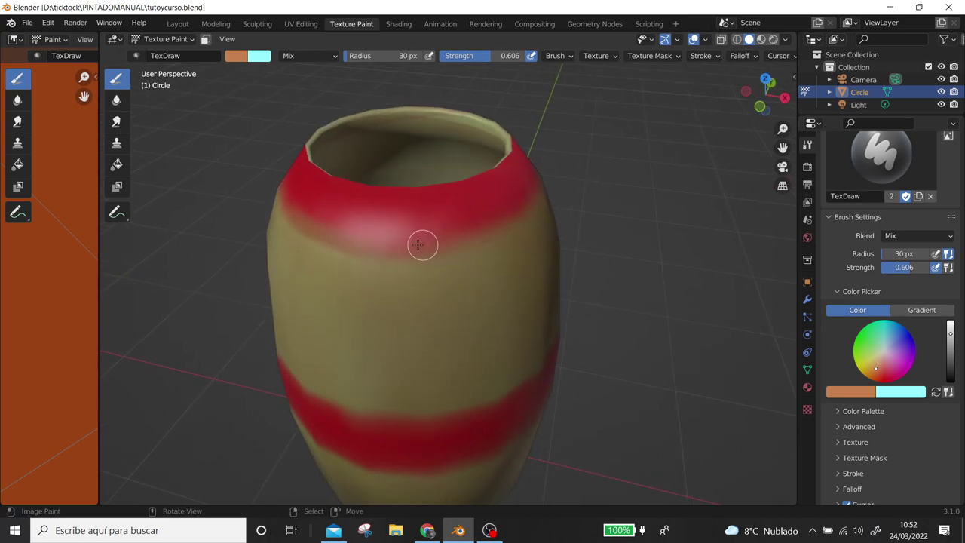
{"action": "mouse_move", "coordinate": [495, 233]}
{"action": "middle_mouse_down"}
{"action": "mouse_move", "coordinate": [420, 233]}
{"action": "mouse_move", "coordinate": [383, 209]}
{"action": "middle_mouse_up"}
{"action": "middle_click_drag", "start_coordinate": [483, 210], "coordinate": [420, 225]}
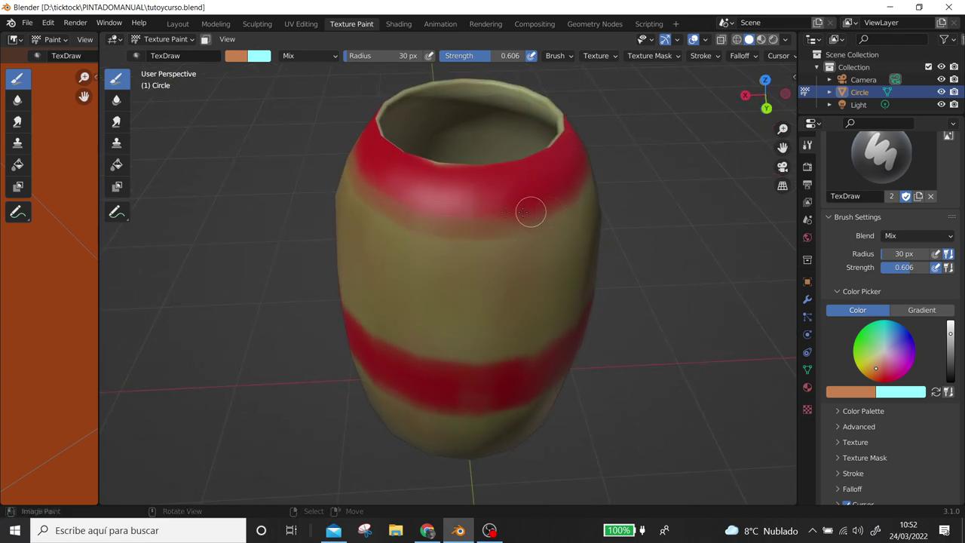
{"action": "middle_click_drag", "start_coordinate": [530, 212], "coordinate": [438, 228]}
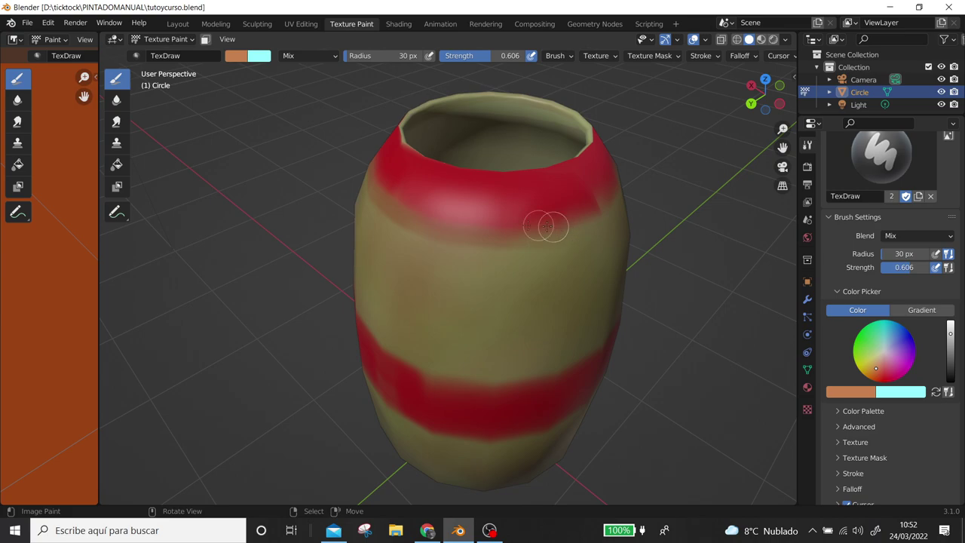
{"action": "middle_click_drag", "start_coordinate": [553, 227], "coordinate": [482, 249]}
{"action": "middle_click_drag", "start_coordinate": [540, 238], "coordinate": [469, 243]}
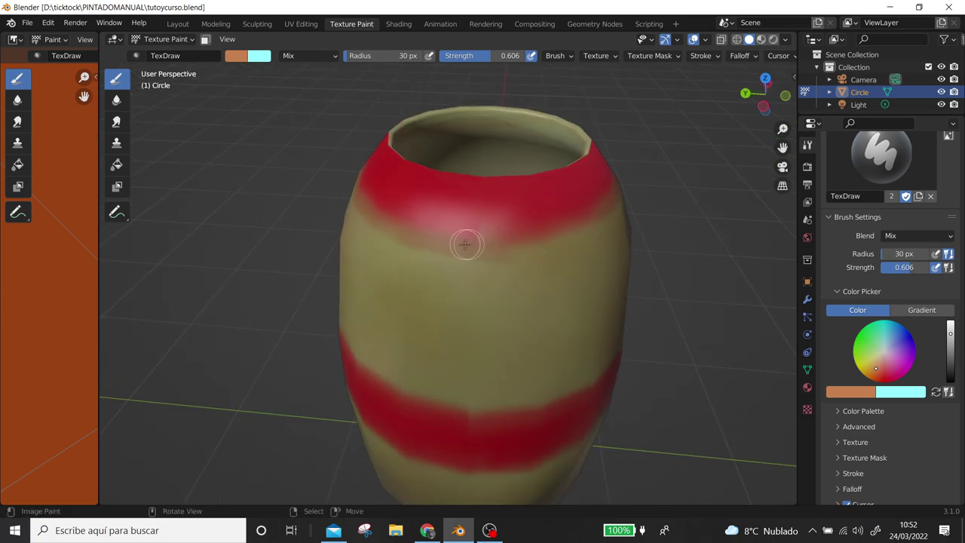
{"action": "middle_click_drag", "start_coordinate": [572, 232], "coordinate": [463, 259]}
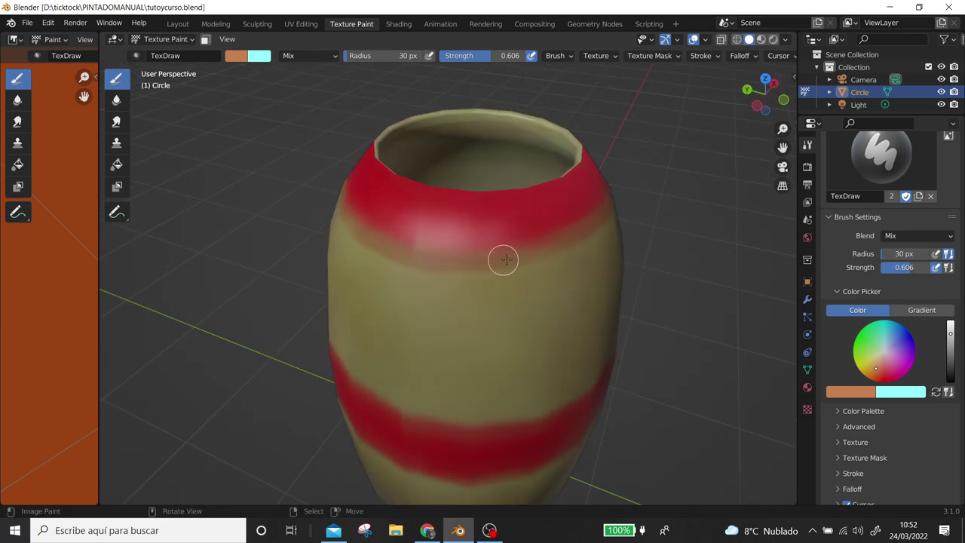
{"action": "scroll", "coordinate": [536, 271], "scroll_direction": "down", "scroll_amount": 3}
View the jar from the front, side and lower angles, then expand the brush's Color Palette panel
{"action": "mouse_move", "coordinate": [515, 308]}
{"action": "middle_mouse_down"}
{"action": "mouse_move", "coordinate": [653, 236]}
{"action": "mouse_move", "coordinate": [603, 271]}
{"action": "middle_mouse_up"}
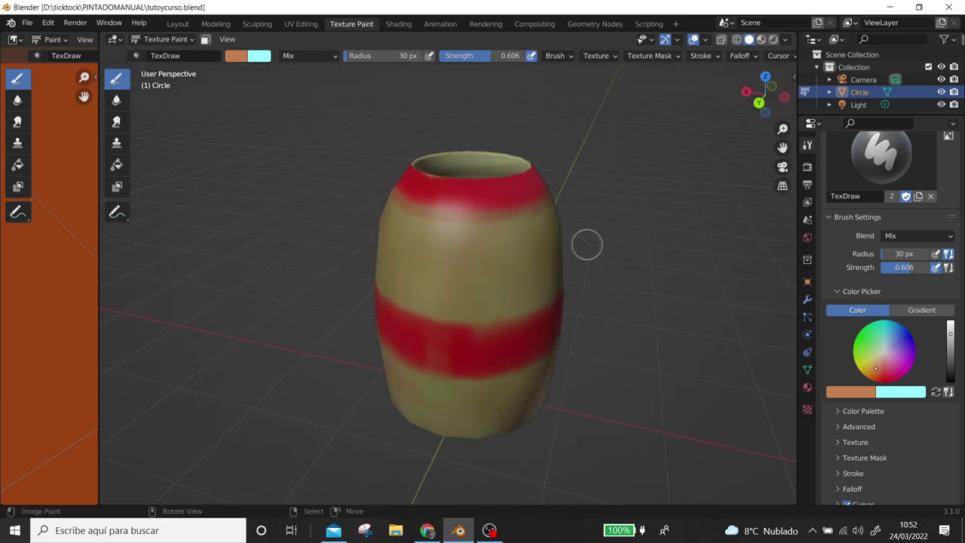
{"action": "middle_click_drag", "start_coordinate": [562, 199], "coordinate": [532, 197]}
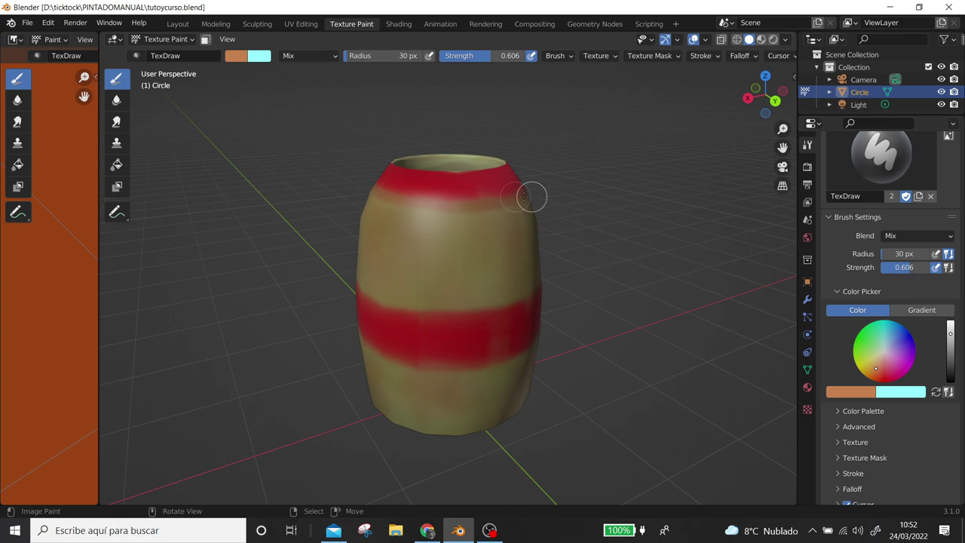
{"action": "mouse_move", "coordinate": [560, 200]}
{"action": "middle_mouse_down"}
{"action": "mouse_move", "coordinate": [410, 196]}
{"action": "mouse_move", "coordinate": [350, 208]}
{"action": "middle_mouse_up"}
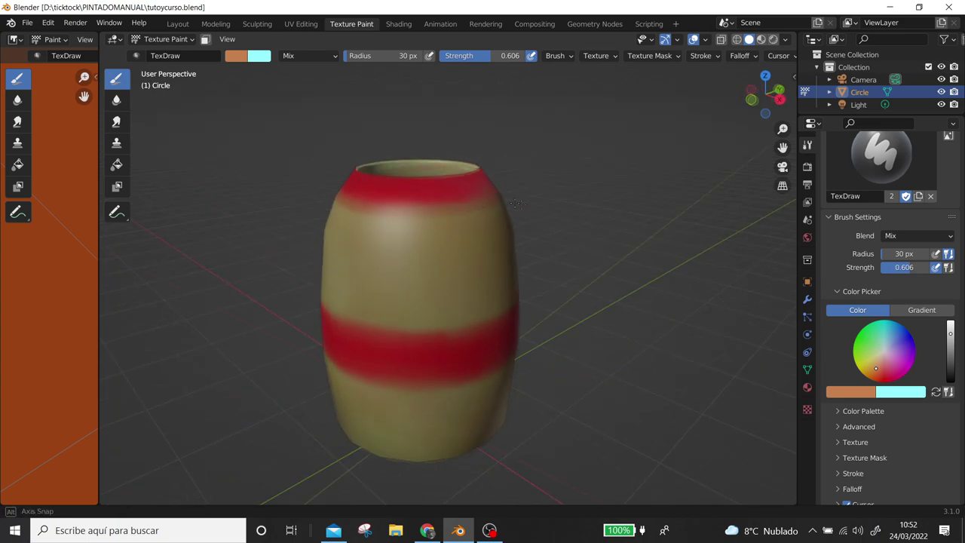
{"action": "middle_click_drag", "start_coordinate": [460, 195], "coordinate": [383, 211]}
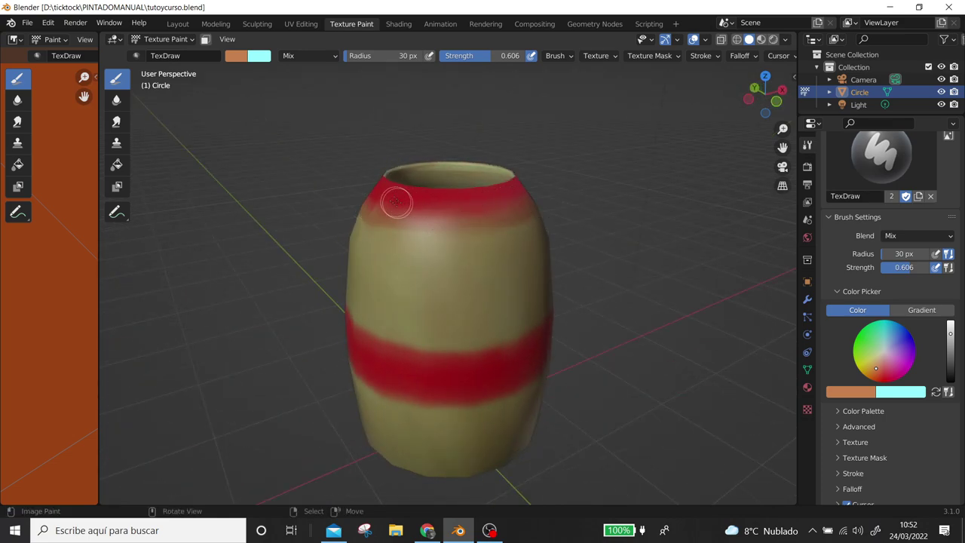
{"action": "mouse_move", "coordinate": [536, 189]}
{"action": "middle_mouse_down"}
{"action": "mouse_move", "coordinate": [479, 209]}
{"action": "mouse_move", "coordinate": [427, 188]}
{"action": "middle_mouse_up"}
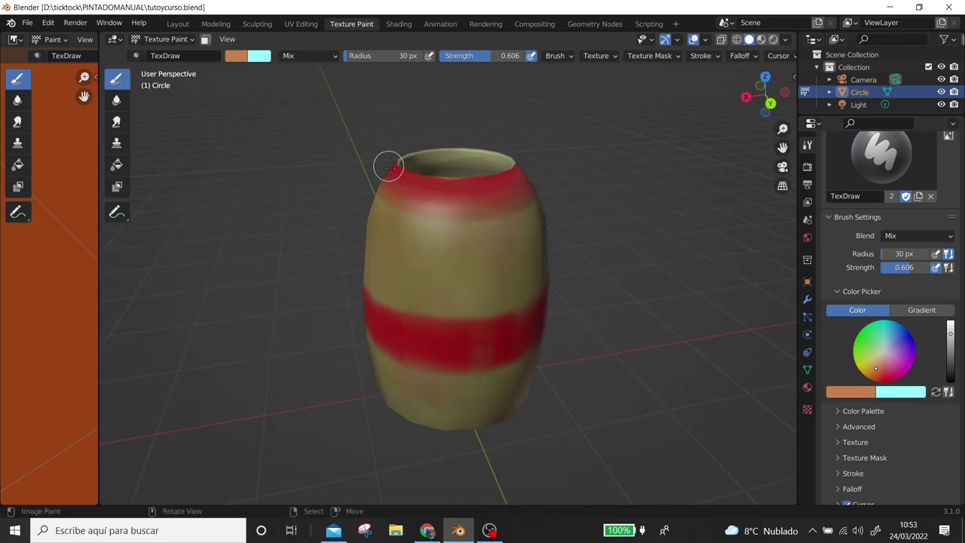
{"action": "mouse_move", "coordinate": [445, 198]}
{"action": "middle_mouse_down"}
{"action": "mouse_move", "coordinate": [483, 180]}
{"action": "mouse_move", "coordinate": [416, 209]}
{"action": "mouse_move", "coordinate": [459, 215]}
{"action": "mouse_move", "coordinate": [416, 241]}
{"action": "mouse_move", "coordinate": [388, 190]}
{"action": "middle_mouse_up"}
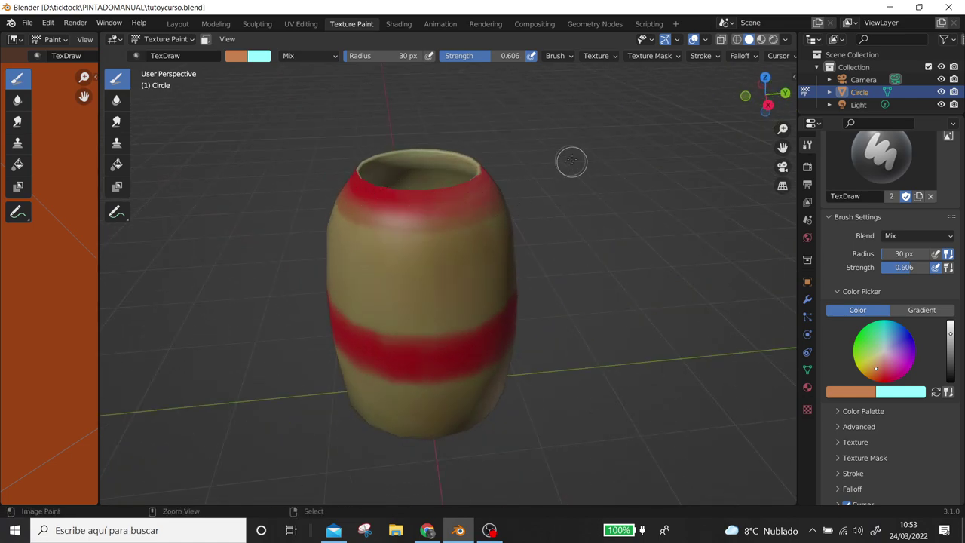
{"action": "scroll", "coordinate": [572, 161], "scroll_direction": "down", "scroll_amount": 4}
{"action": "mouse_move", "coordinate": [508, 248]}
{"action": "middle_mouse_down"}
{"action": "mouse_move", "coordinate": [671, 215]}
{"action": "mouse_move", "coordinate": [524, 250]}
{"action": "middle_mouse_up"}
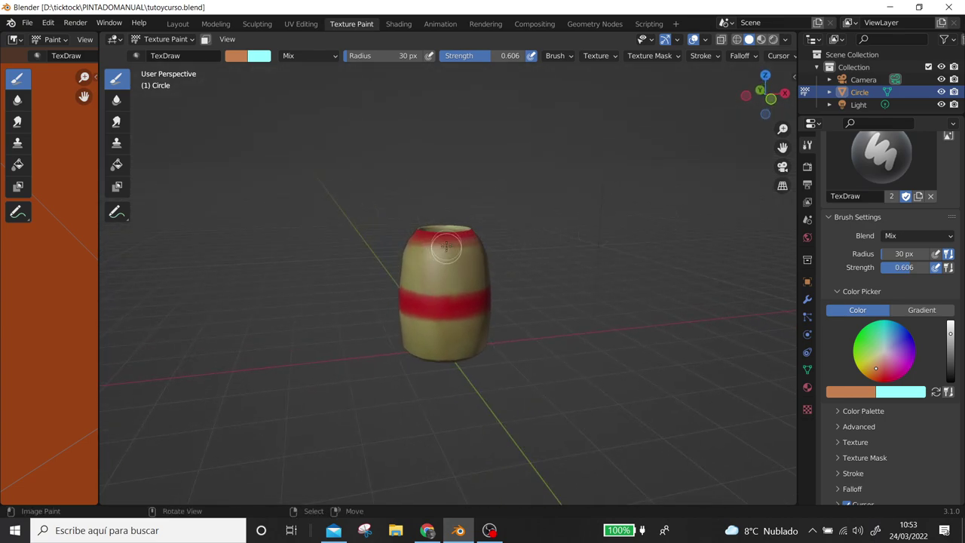
{"action": "middle_click_drag", "start_coordinate": [511, 300], "coordinate": [523, 282]}
{"action": "scroll", "coordinate": [546, 213], "scroll_direction": "up", "scroll_amount": 3}
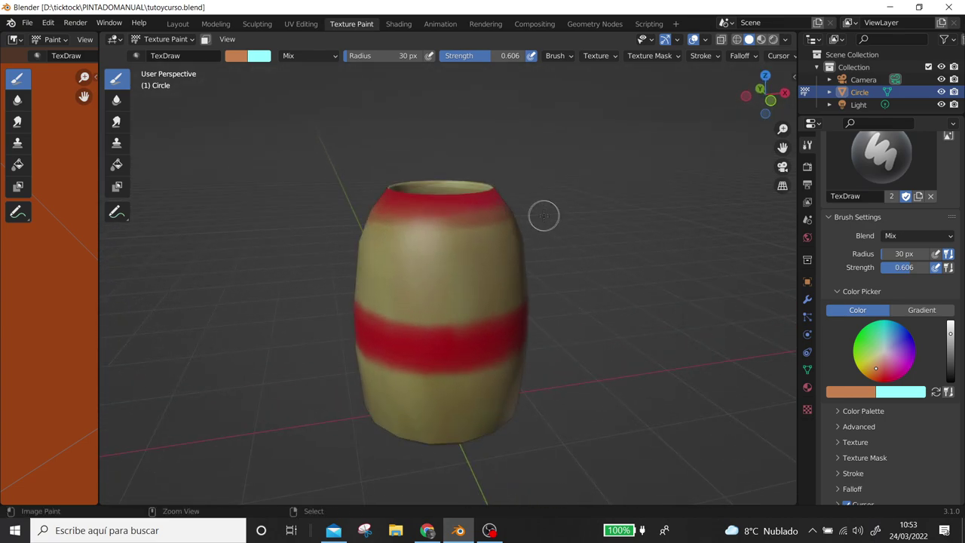
{"action": "middle_click_drag", "start_coordinate": [546, 213], "coordinate": [545, 228]}
{"action": "middle_click_drag", "start_coordinate": [718, 340], "coordinate": [528, 287]}
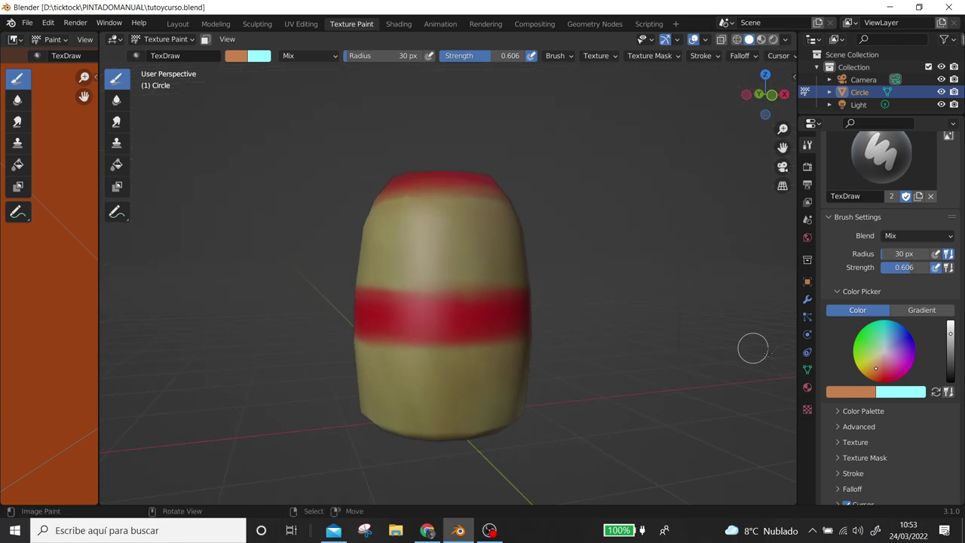
{"action": "left_click", "coordinate": [842, 410]}
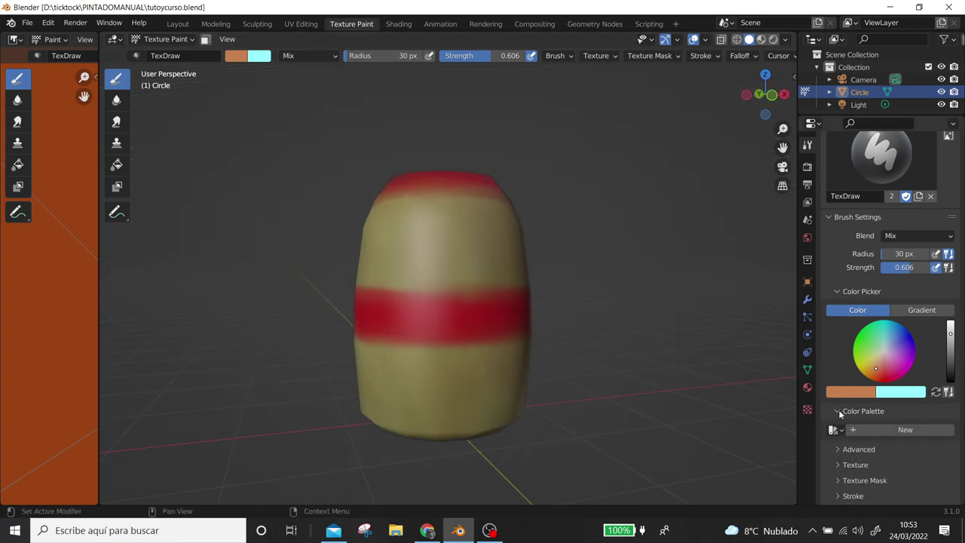
Create the palette Palette.001 and store the current tan brush colour in it as a swatch
{"action": "left_click", "coordinate": [871, 429]}
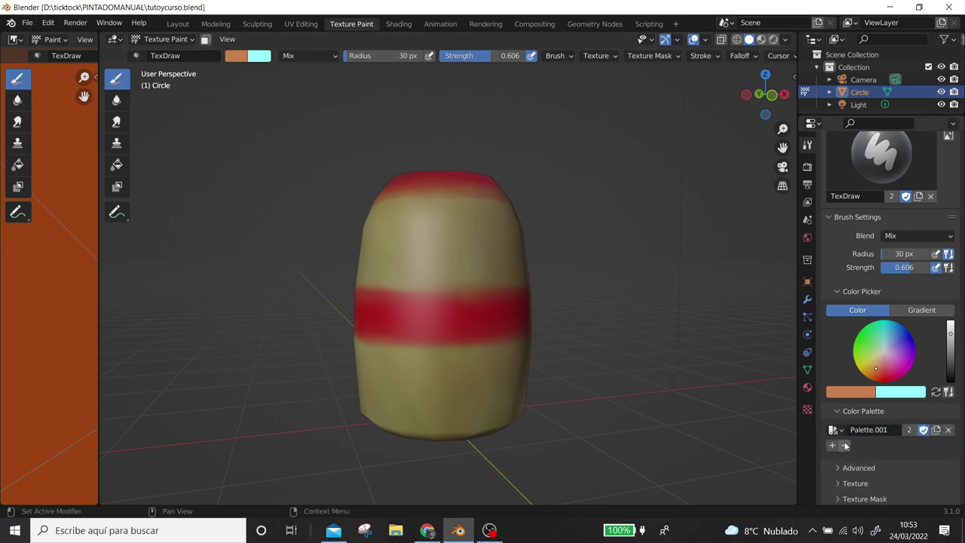
{"action": "left_click", "coordinate": [832, 444]}
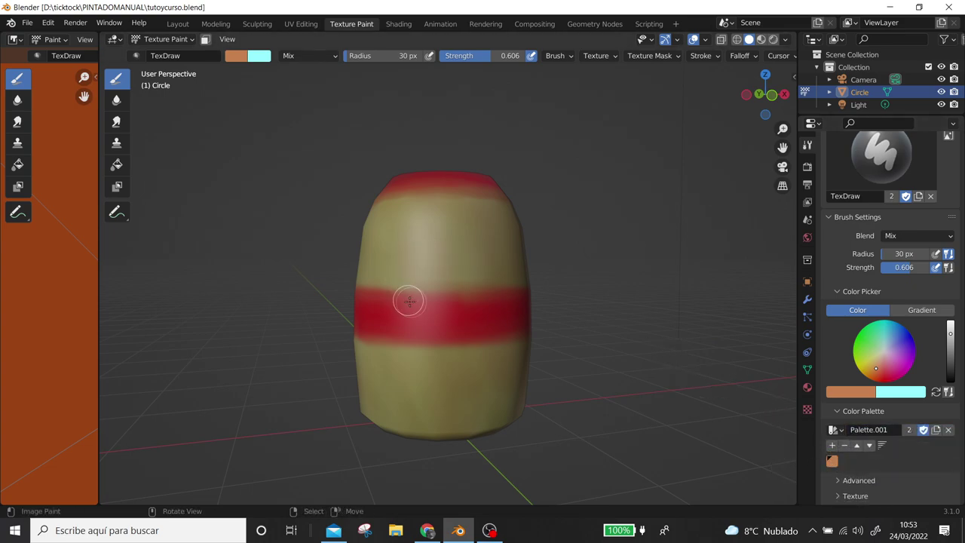
{"action": "middle_click_drag", "start_coordinate": [517, 291], "coordinate": [576, 281]}
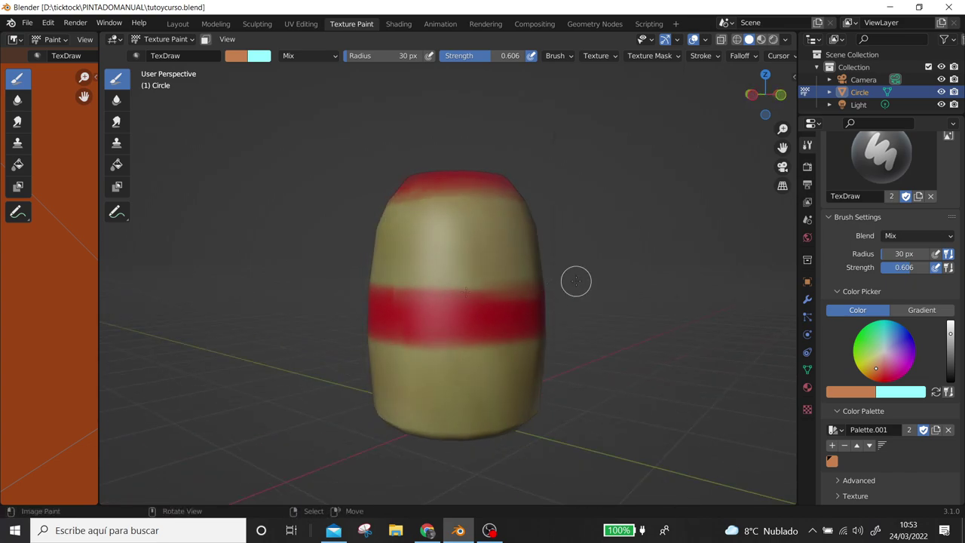
{"action": "middle_click_drag", "start_coordinate": [476, 288], "coordinate": [444, 287]}
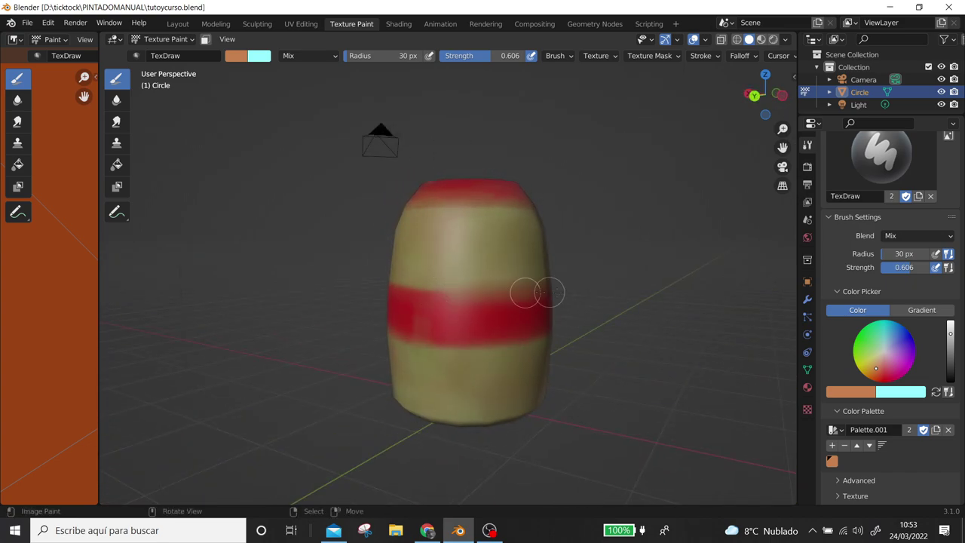
{"action": "middle_click_drag", "start_coordinate": [523, 291], "coordinate": [592, 300]}
{"action": "middle_click_drag", "start_coordinate": [472, 295], "coordinate": [552, 276]}
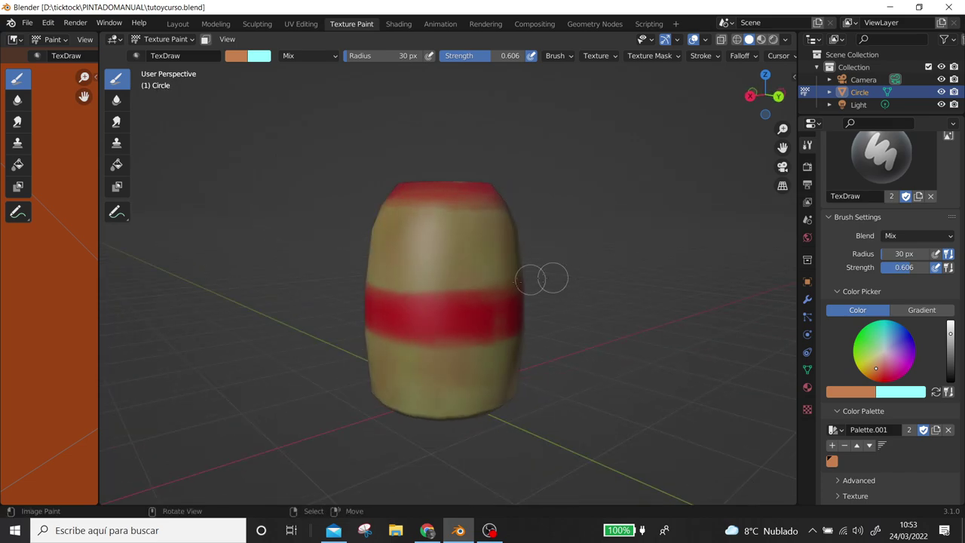
{"action": "middle_click_drag", "start_coordinate": [483, 290], "coordinate": [551, 282]}
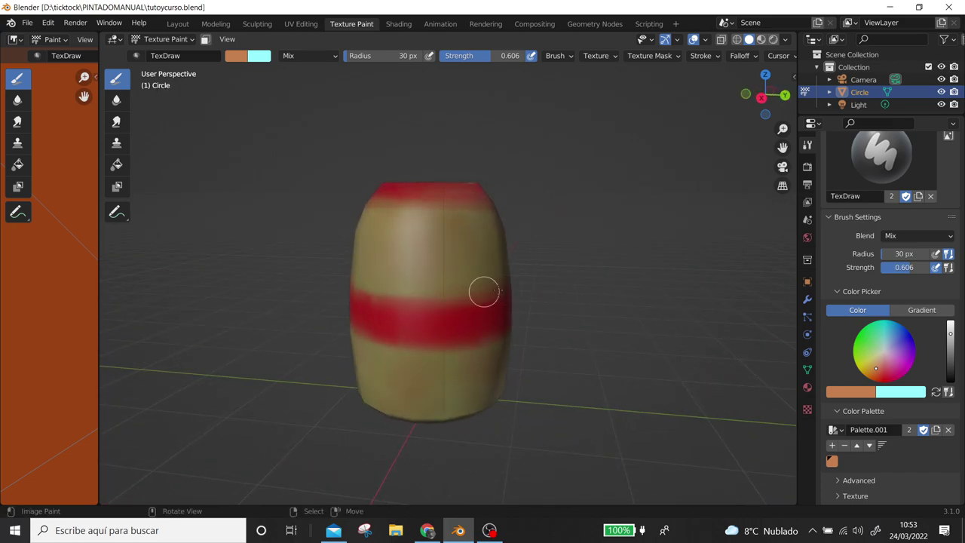
{"action": "mouse_move", "coordinate": [481, 294]}
{"action": "middle_mouse_down"}
{"action": "mouse_move", "coordinate": [495, 284]}
{"action": "mouse_move", "coordinate": [452, 295]}
{"action": "middle_mouse_up"}
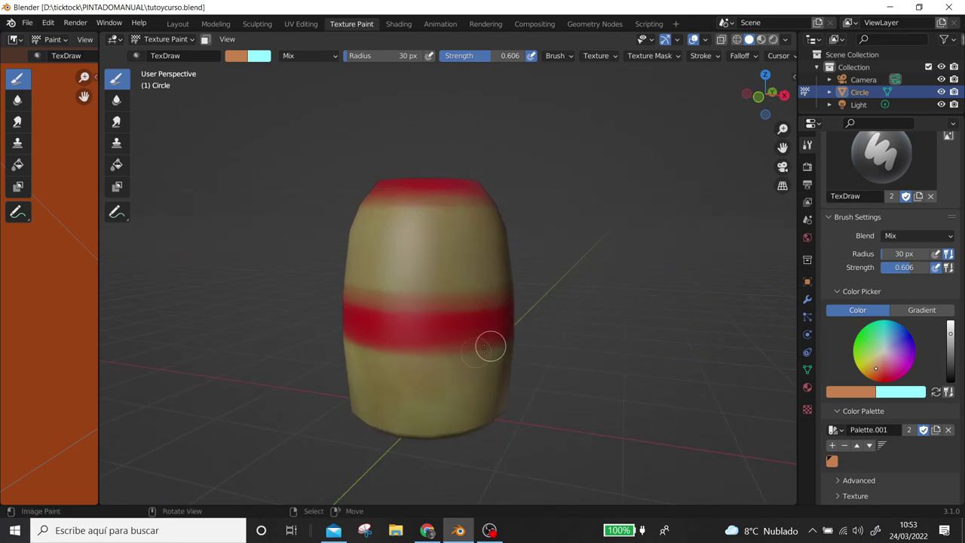
{"action": "middle_click_drag", "start_coordinate": [444, 344], "coordinate": [399, 340]}
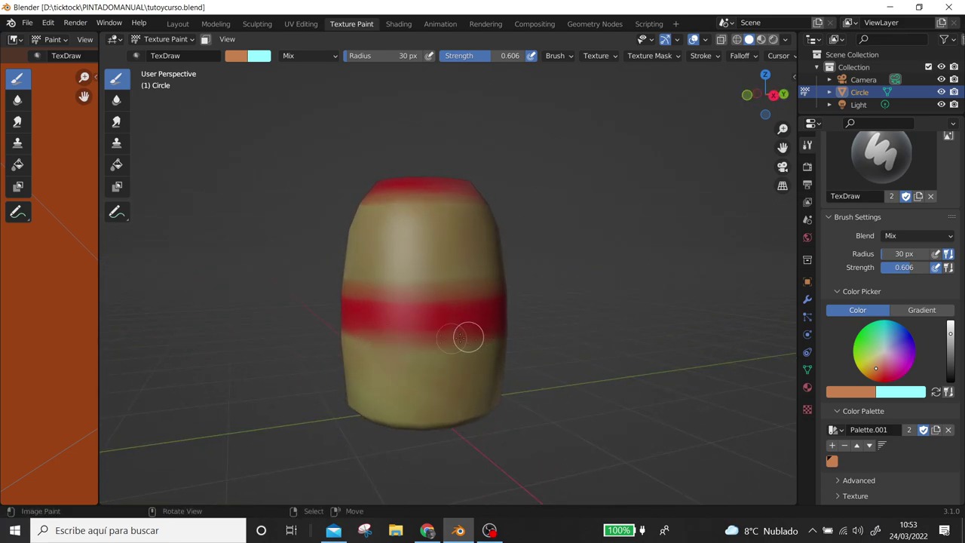
{"action": "mouse_move", "coordinate": [496, 321]}
{"action": "middle_mouse_down"}
{"action": "mouse_move", "coordinate": [425, 345]}
{"action": "mouse_move", "coordinate": [455, 341]}
{"action": "middle_mouse_up"}
{"action": "mouse_move", "coordinate": [493, 316]}
{"action": "middle_mouse_down"}
{"action": "mouse_move", "coordinate": [449, 349]}
{"action": "mouse_move", "coordinate": [410, 339]}
{"action": "mouse_move", "coordinate": [428, 322]}
{"action": "mouse_move", "coordinate": [402, 341]}
{"action": "middle_mouse_up"}
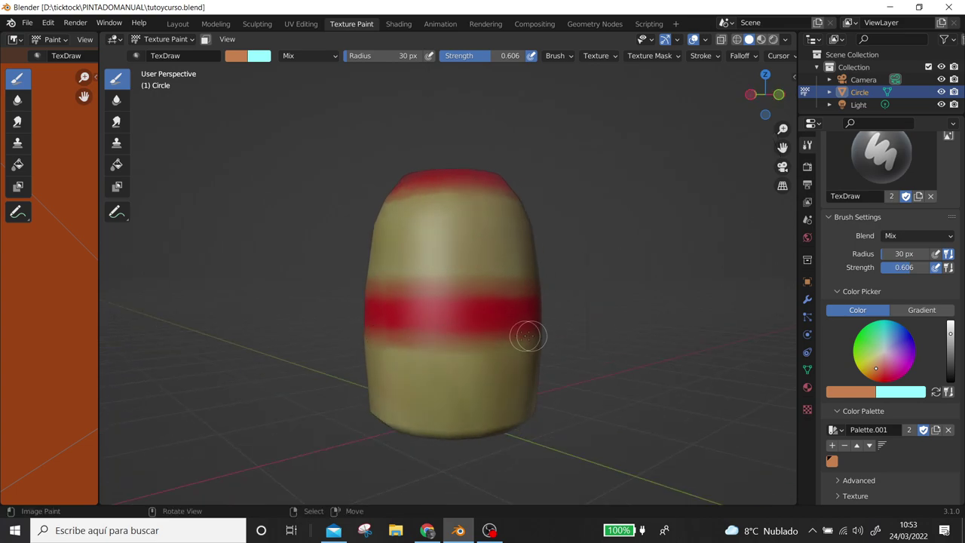
{"action": "middle_click_drag", "start_coordinate": [570, 328], "coordinate": [460, 341]}
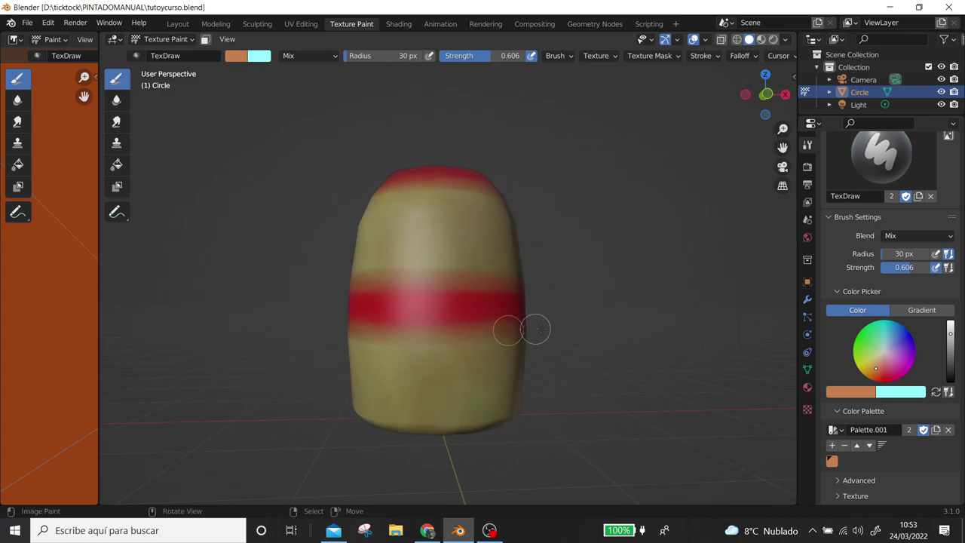
{"action": "mouse_move", "coordinate": [565, 264]}
{"action": "middle_mouse_down"}
{"action": "mouse_move", "coordinate": [515, 330]}
{"action": "mouse_move", "coordinate": [532, 314]}
{"action": "middle_mouse_up"}
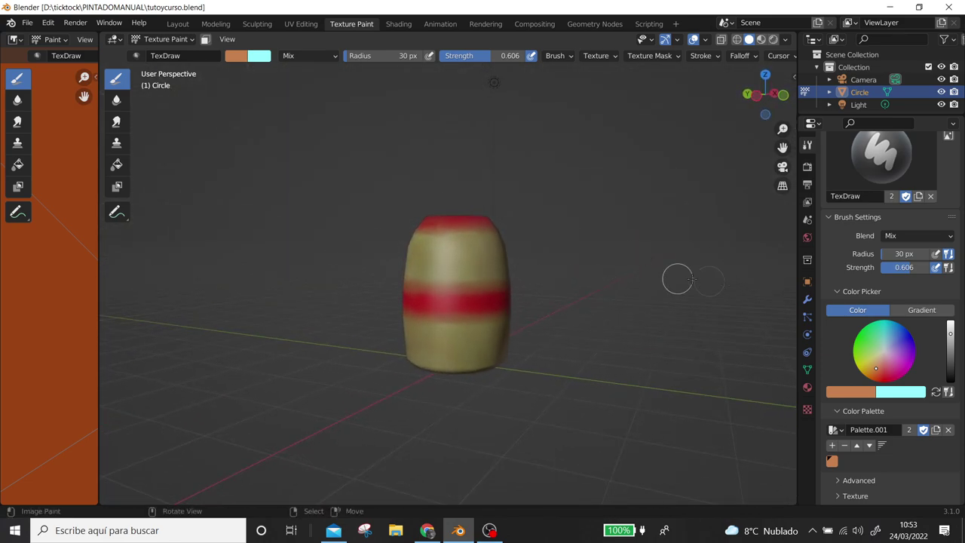
Switch the brush colour back to a muted red on the colour wheel
{"action": "left_click", "coordinate": [880, 373]}
{"action": "scroll", "coordinate": [586, 316], "scroll_direction": "up", "scroll_amount": 1}
{"action": "mouse_move", "coordinate": [475, 309]}
{"action": "middle_mouse_down"}
{"action": "mouse_move", "coordinate": [502, 304]}
{"action": "mouse_move", "coordinate": [431, 306]}
{"action": "middle_mouse_up"}
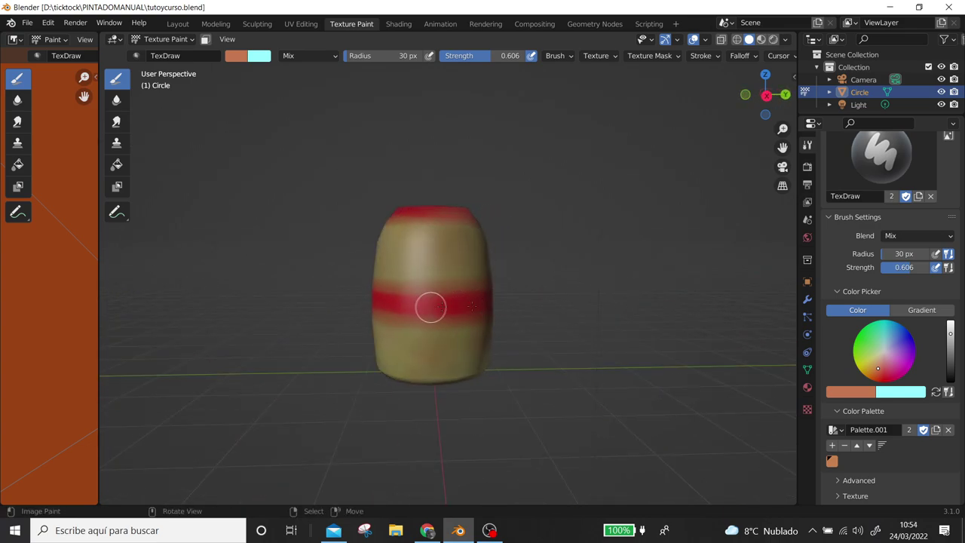
{"action": "mouse_move", "coordinate": [500, 289]}
{"action": "middle_mouse_down"}
{"action": "mouse_move", "coordinate": [461, 314]}
{"action": "mouse_move", "coordinate": [561, 291]}
{"action": "middle_mouse_up"}
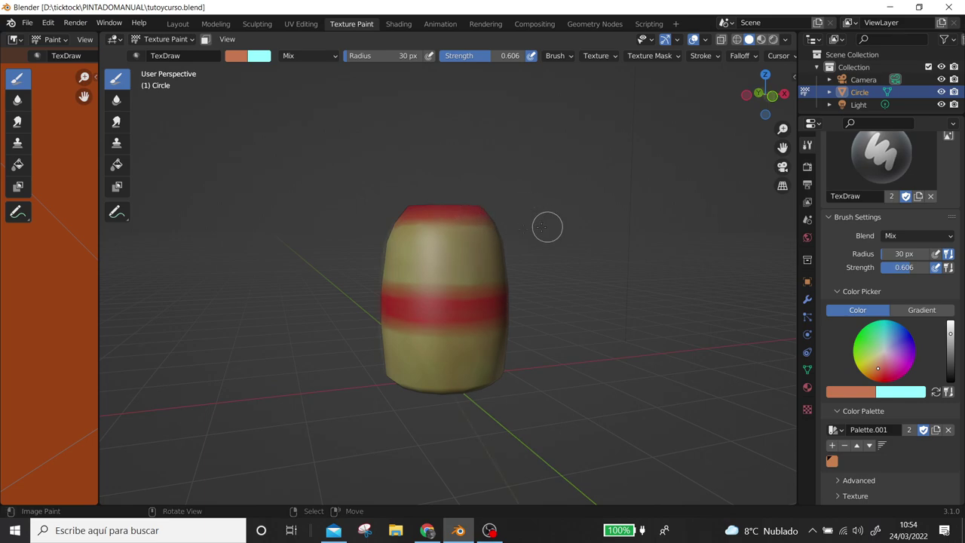
{"action": "middle_click_drag", "start_coordinate": [548, 226], "coordinate": [422, 227]}
{"action": "mouse_move", "coordinate": [499, 202]}
{"action": "middle_mouse_down"}
{"action": "mouse_move", "coordinate": [513, 198]}
{"action": "mouse_move", "coordinate": [447, 235]}
{"action": "middle_mouse_up"}
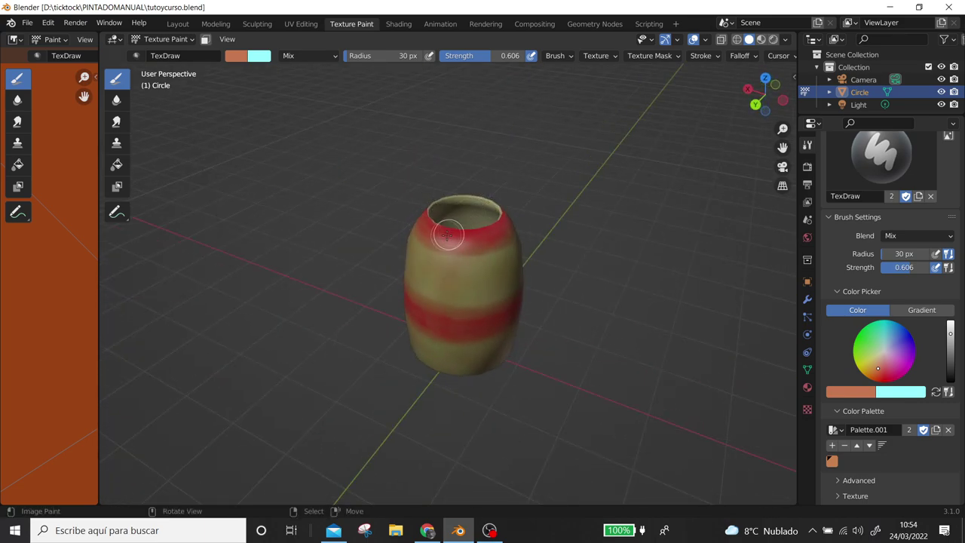
{"action": "mouse_move", "coordinate": [537, 208]}
{"action": "middle_mouse_down"}
{"action": "mouse_move", "coordinate": [463, 222]}
{"action": "mouse_move", "coordinate": [564, 211]}
{"action": "middle_mouse_up"}
{"action": "middle_click_drag", "start_coordinate": [468, 294], "coordinate": [403, 315]}
{"action": "middle_click_drag", "start_coordinate": [517, 308], "coordinate": [423, 318]}
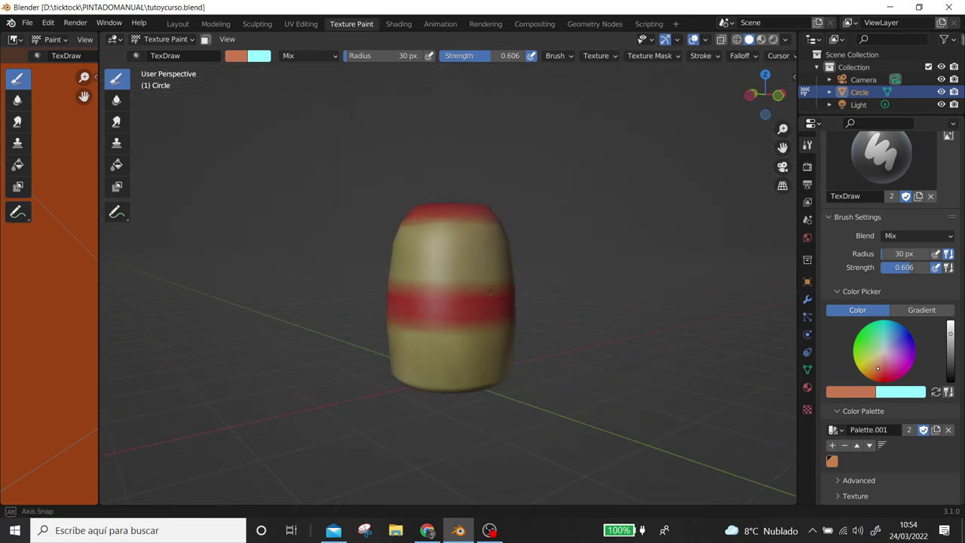
{"action": "left_click", "coordinate": [881, 372]}
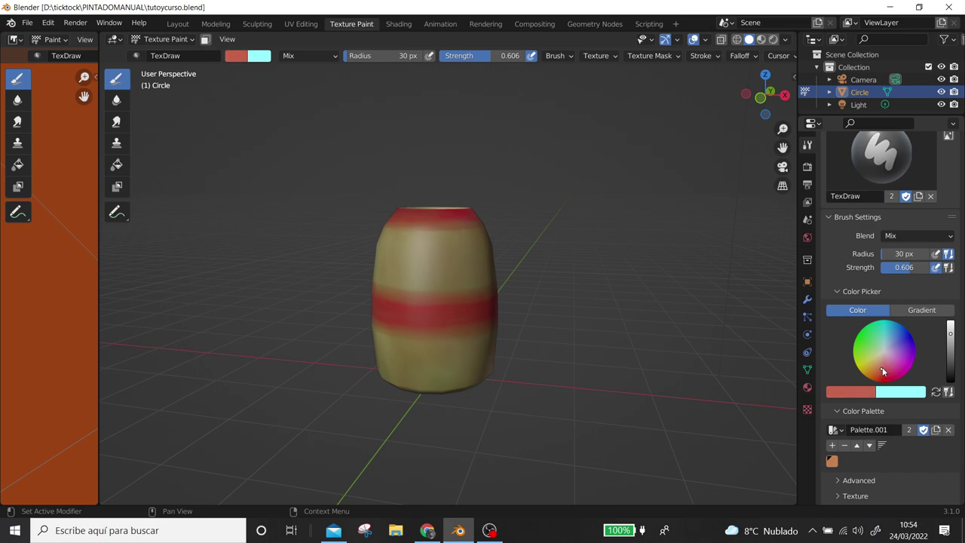
{"action": "scroll", "coordinate": [493, 313], "scroll_direction": "up", "scroll_amount": 3}
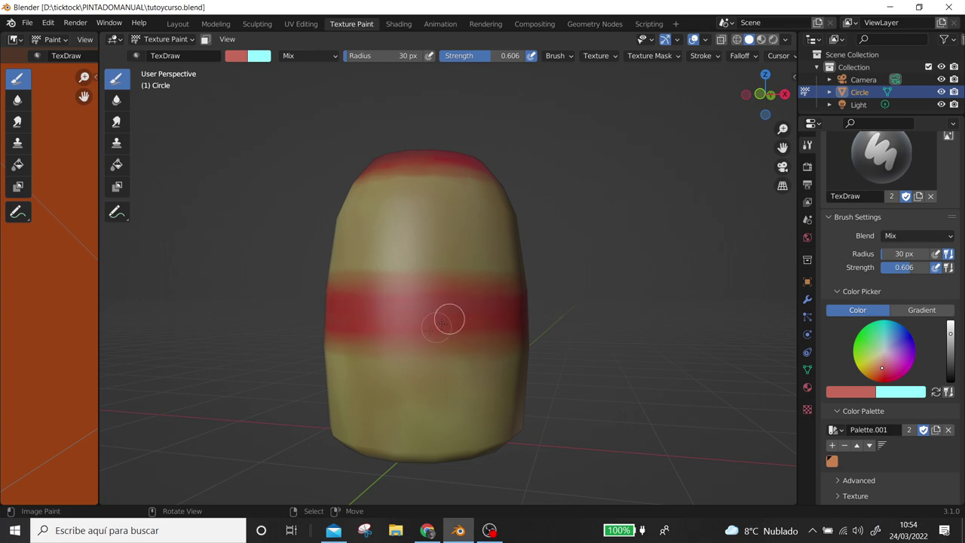
{"action": "middle_click_drag", "start_coordinate": [563, 317], "coordinate": [413, 313]}
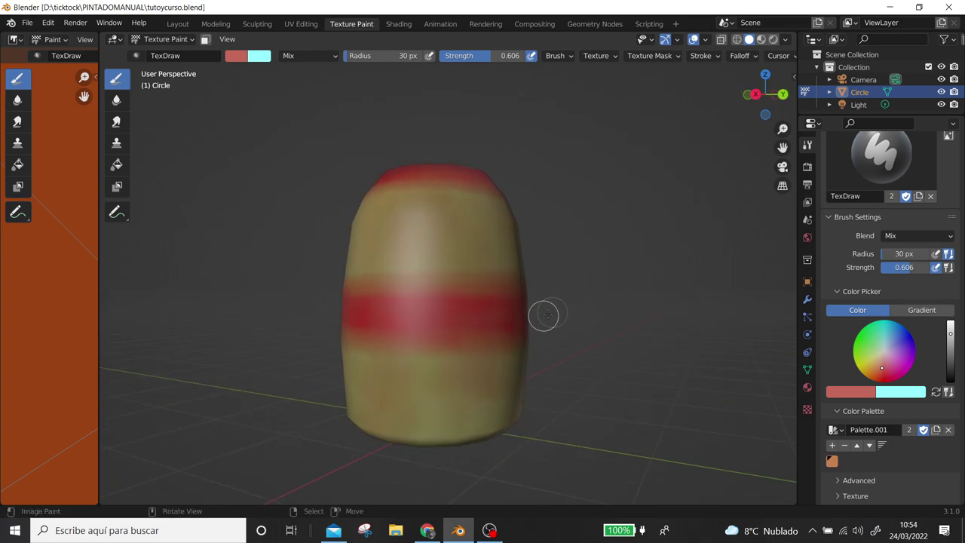
{"action": "middle_click_drag", "start_coordinate": [543, 315], "coordinate": [442, 312]}
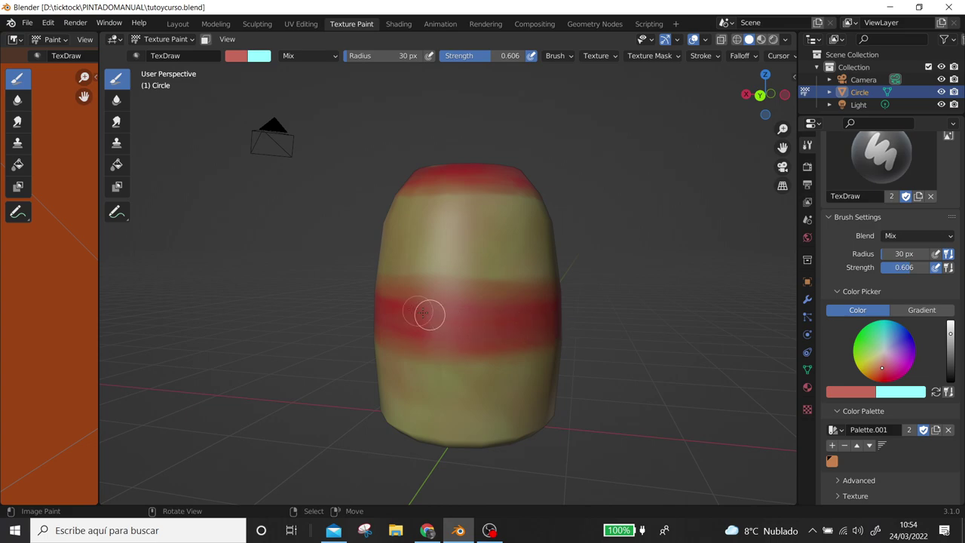
{"action": "mouse_move", "coordinate": [548, 304]}
{"action": "middle_mouse_down"}
{"action": "mouse_move", "coordinate": [437, 325]}
{"action": "mouse_move", "coordinate": [507, 323]}
{"action": "mouse_move", "coordinate": [385, 309]}
{"action": "middle_mouse_up"}
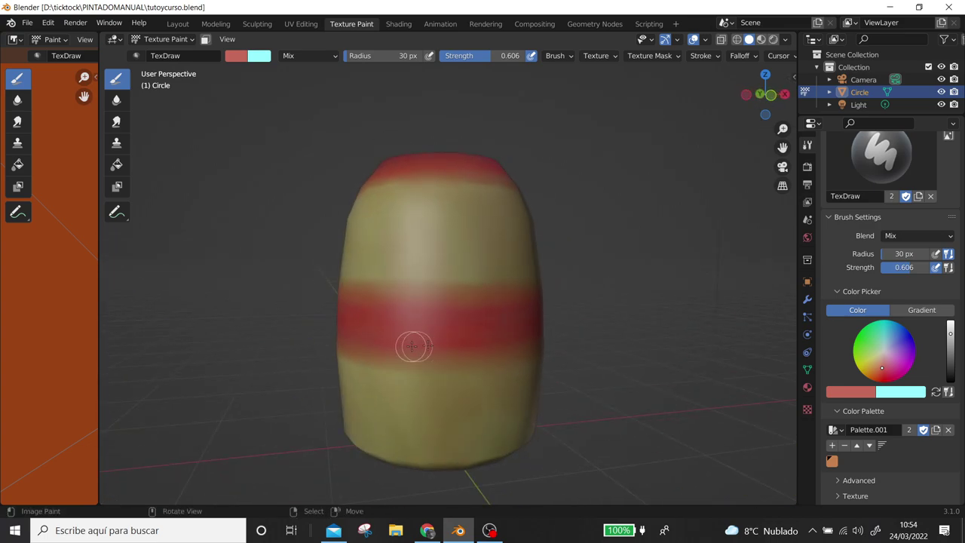
{"action": "middle_click_drag", "start_coordinate": [411, 346], "coordinate": [380, 314]}
{"action": "middle_click_drag", "start_coordinate": [478, 324], "coordinate": [457, 207]}
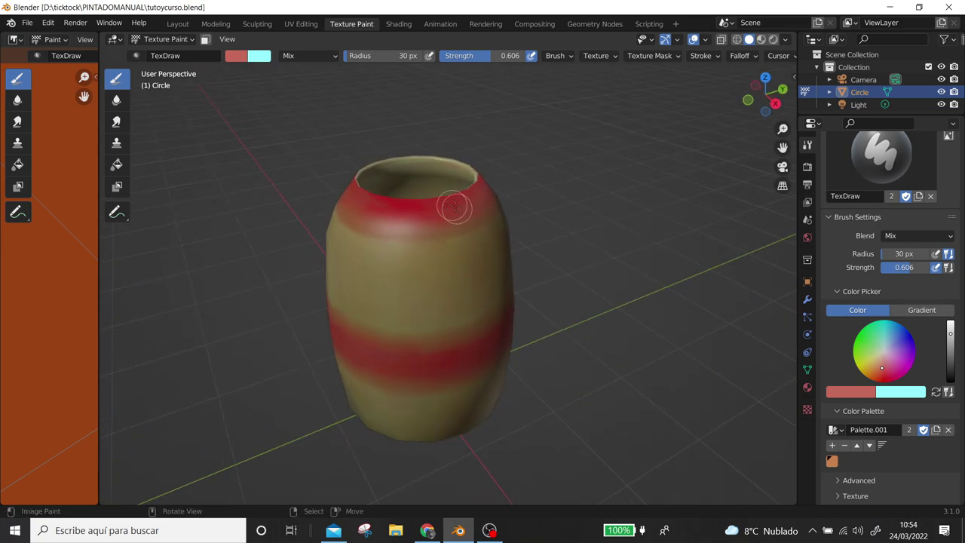
{"action": "mouse_move", "coordinate": [397, 203]}
{"action": "middle_mouse_down"}
{"action": "mouse_move", "coordinate": [437, 196]}
{"action": "mouse_move", "coordinate": [336, 185]}
{"action": "mouse_move", "coordinate": [472, 196]}
{"action": "mouse_move", "coordinate": [433, 179]}
{"action": "mouse_move", "coordinate": [463, 205]}
{"action": "mouse_move", "coordinate": [406, 187]}
{"action": "middle_mouse_up"}
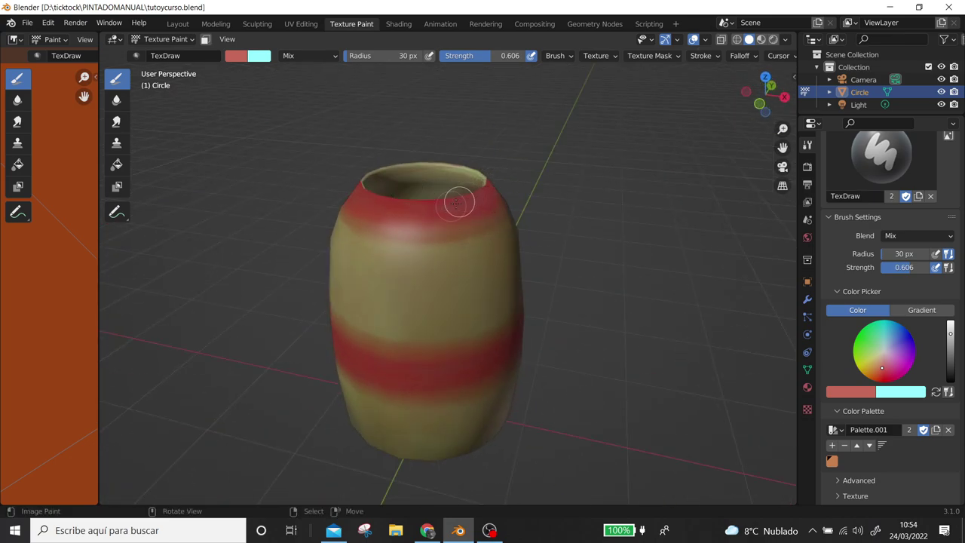
{"action": "scroll", "coordinate": [562, 180], "scroll_direction": "down", "scroll_amount": 5}
{"action": "mouse_move", "coordinate": [467, 318]}
{"action": "middle_mouse_down"}
{"action": "mouse_move", "coordinate": [549, 208]}
{"action": "mouse_move", "coordinate": [781, 210]}
{"action": "mouse_move", "coordinate": [754, 226]}
{"action": "middle_mouse_up"}
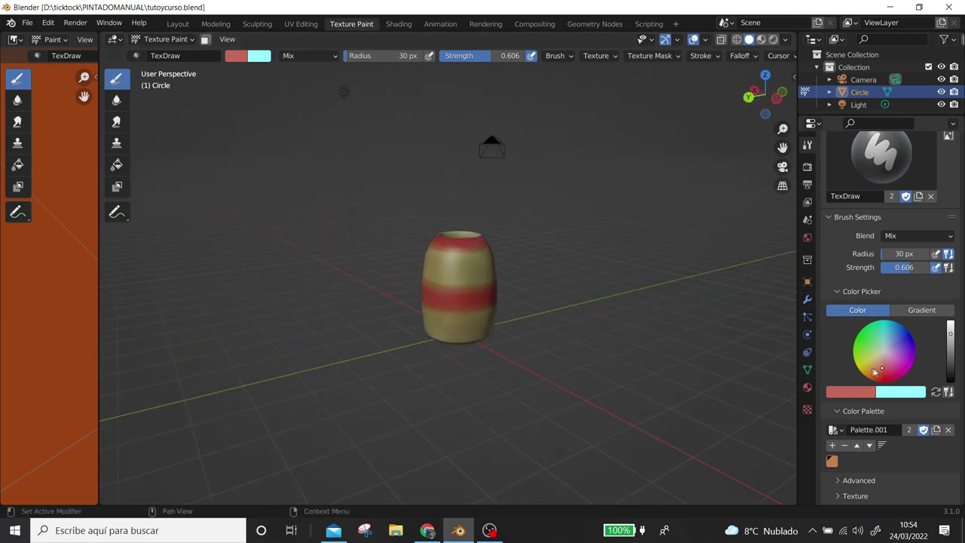
Save the project as tutoycurso1.blend
{"action": "left_click", "coordinate": [28, 23]}
{"action": "left_click", "coordinate": [55, 117]}
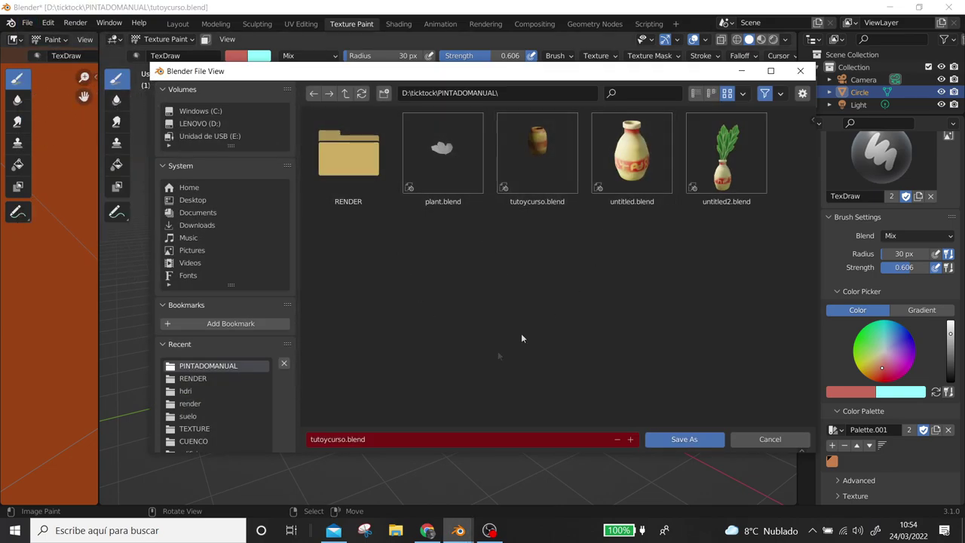
{"action": "left_click", "coordinate": [681, 440]}
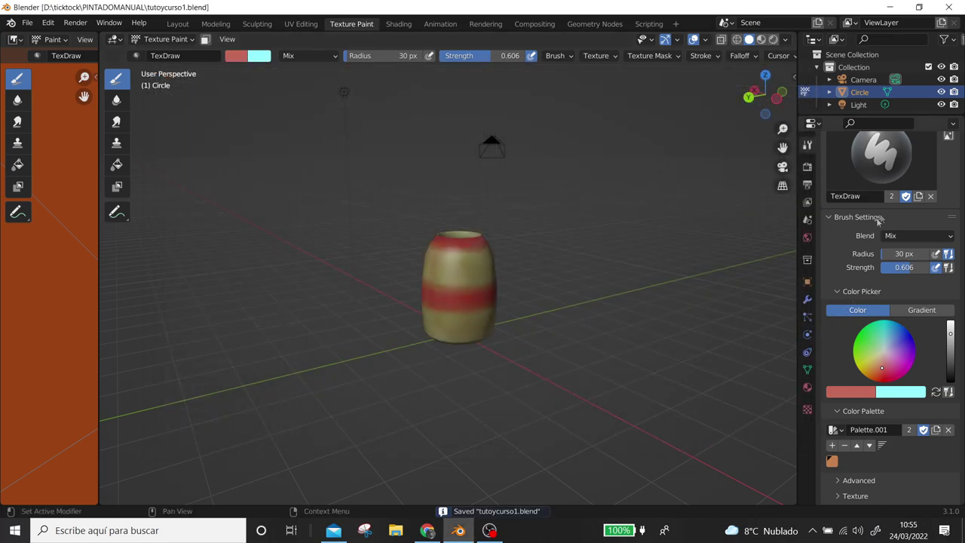
Save all painted texture images from Texture Slots, then save the project file
{"action": "scroll", "coordinate": [877, 219], "scroll_direction": "up", "scroll_amount": 2}
{"action": "scroll", "coordinate": [886, 241], "scroll_direction": "up", "scroll_amount": 3}
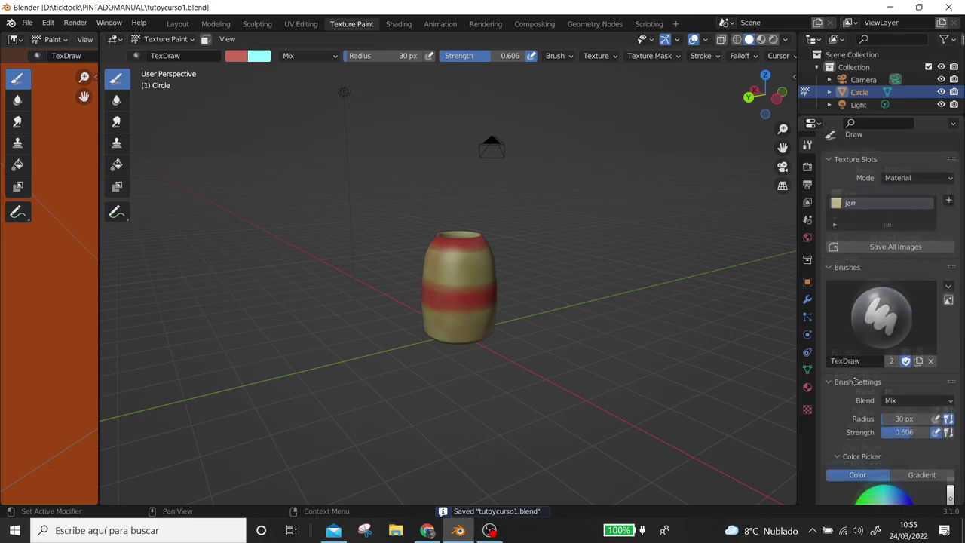
{"action": "left_click", "coordinate": [870, 257]}
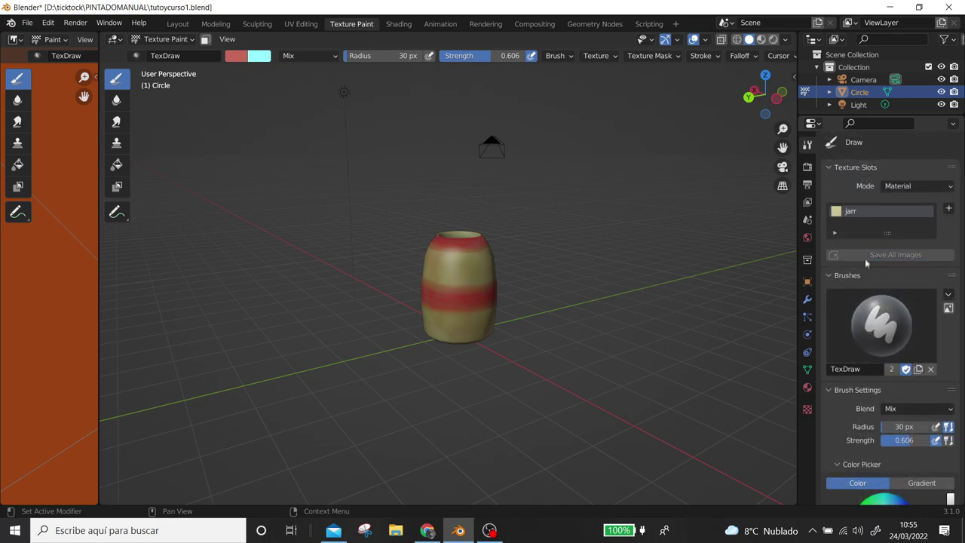
{"action": "left_click", "coordinate": [27, 23]}
{"action": "left_click", "coordinate": [53, 106]}
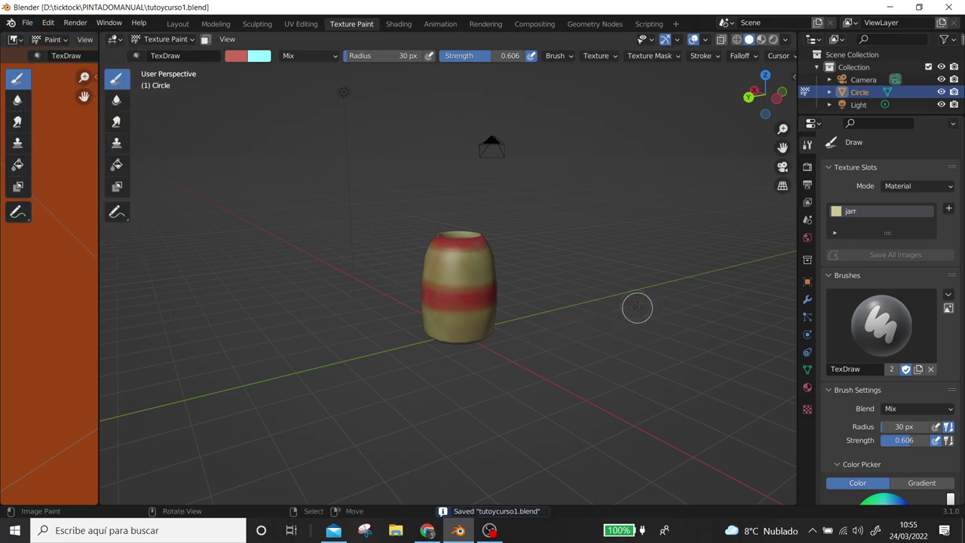
Pick a pale beige paint colour and set the brush radius to 11 px
{"action": "middle_click_drag", "start_coordinate": [491, 280], "coordinate": [497, 249]}
{"action": "scroll", "coordinate": [497, 264], "scroll_direction": "up", "scroll_amount": 3}
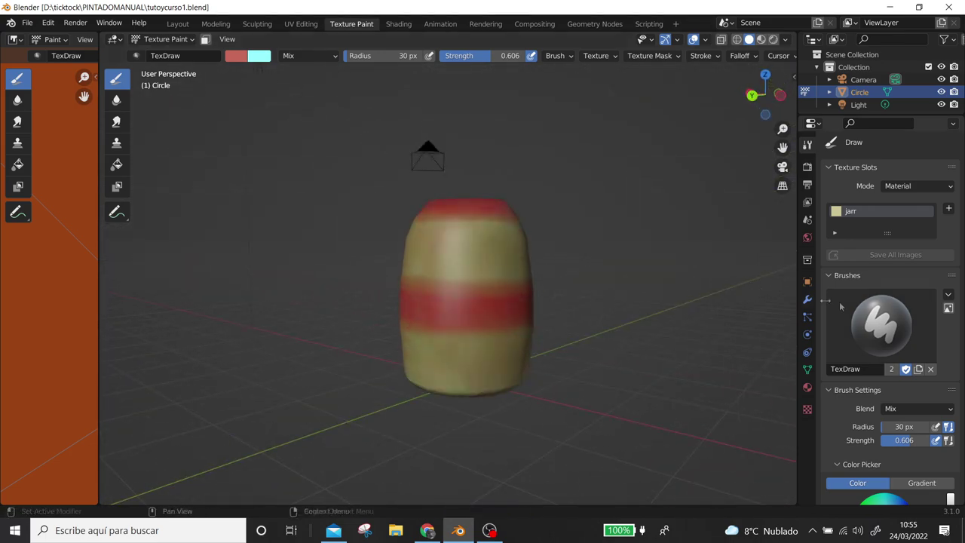
{"action": "scroll", "coordinate": [883, 357], "scroll_direction": "down", "scroll_amount": 5}
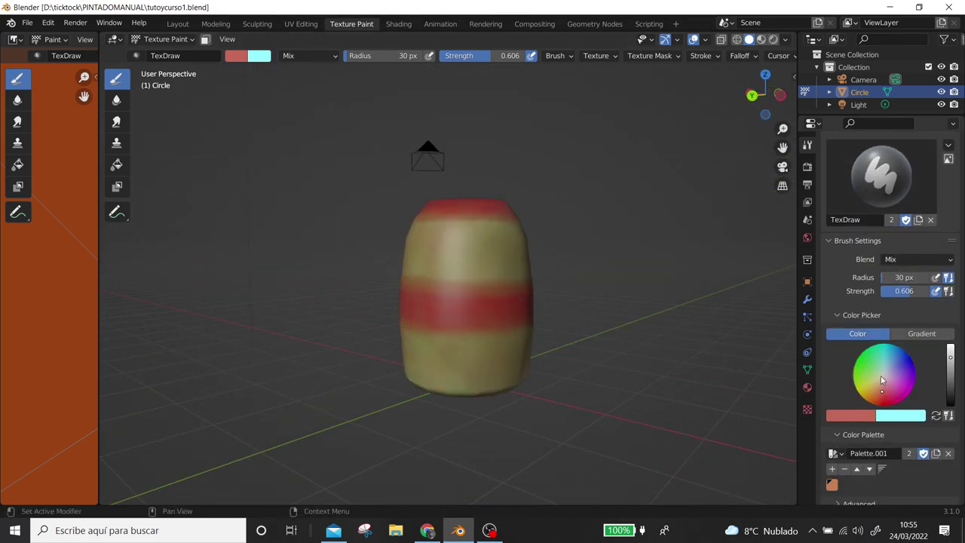
{"action": "left_click", "coordinate": [881, 380]}
{"action": "scroll", "coordinate": [528, 248], "scroll_direction": "up", "scroll_amount": 3}
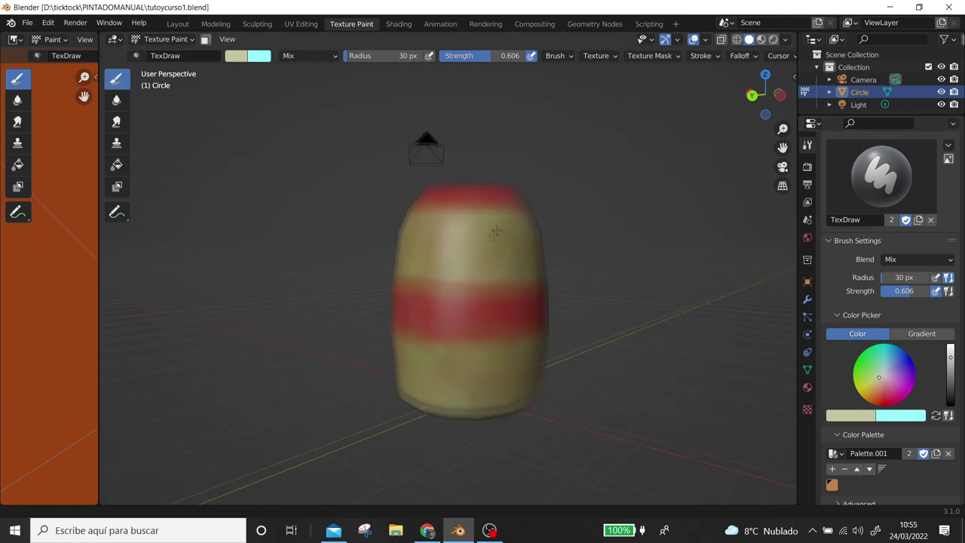
{"action": "key", "text": "f"}
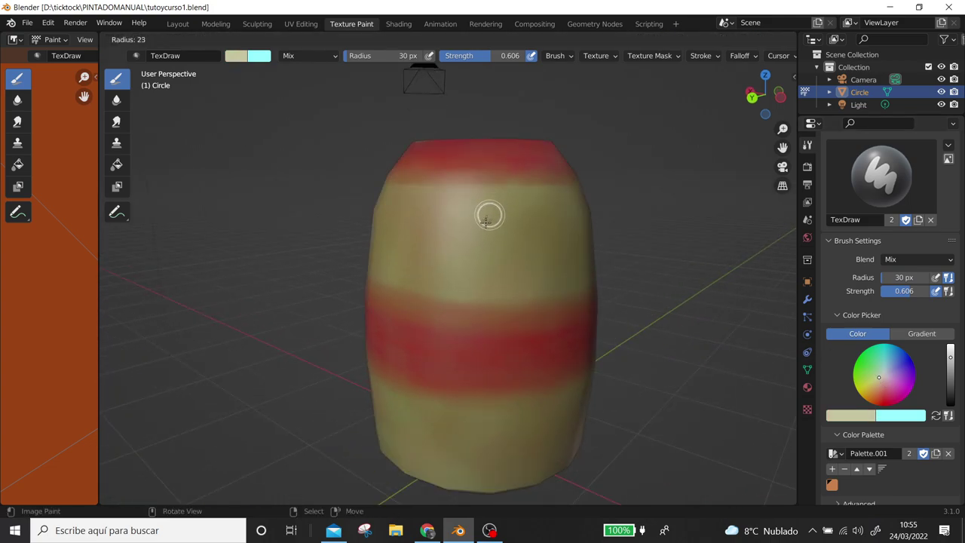
{"action": "left_click", "coordinate": [480, 232]}
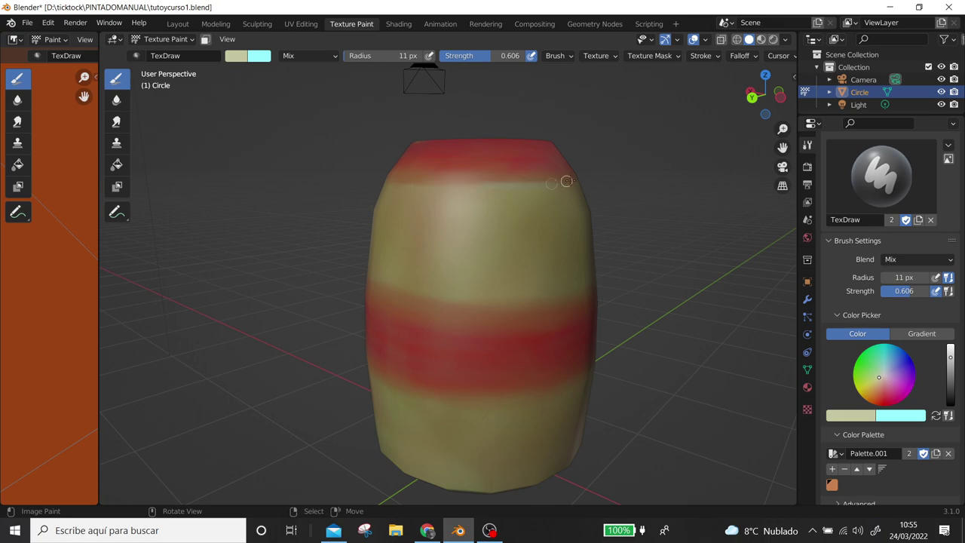
Orbit around the jar to bring its top rim and upper band into view
{"action": "middle_click_drag", "start_coordinate": [551, 183], "coordinate": [490, 184]}
{"action": "middle_click_drag", "start_coordinate": [567, 189], "coordinate": [522, 198]}
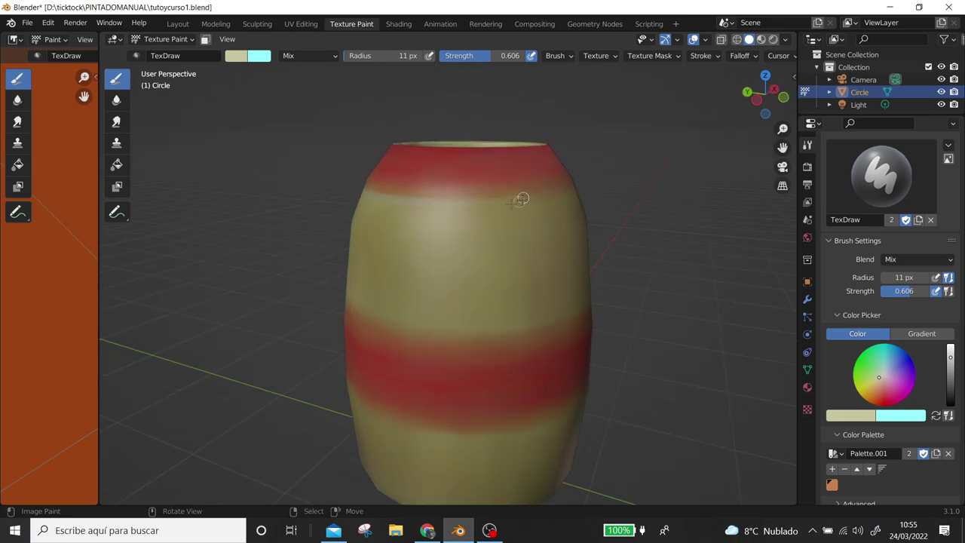
{"action": "scroll", "coordinate": [549, 197], "scroll_direction": "down", "scroll_amount": 3}
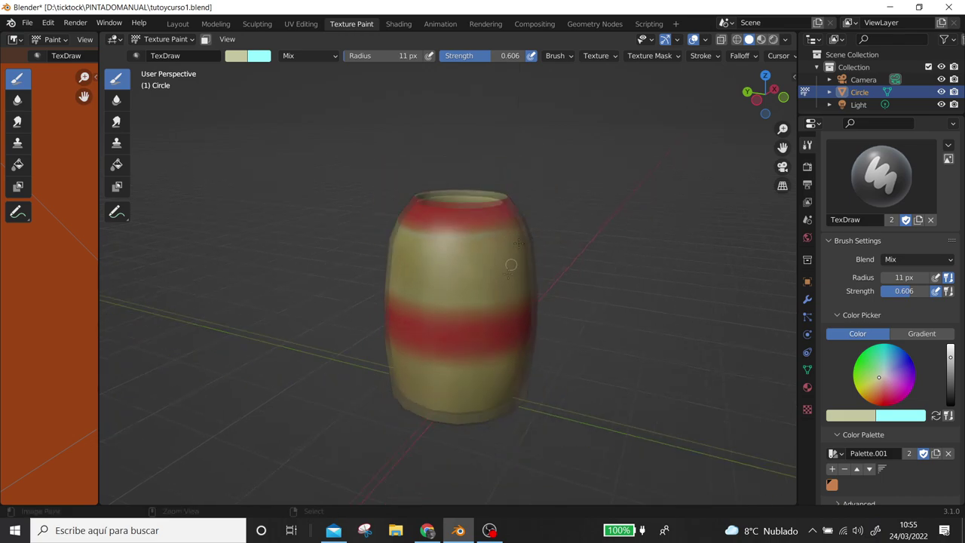
{"action": "scroll", "coordinate": [510, 267], "scroll_direction": "down", "scroll_amount": 2}
{"action": "mouse_move", "coordinate": [528, 280]}
{"action": "middle_mouse_down"}
{"action": "mouse_move", "coordinate": [640, 230]}
{"action": "mouse_move", "coordinate": [527, 264]}
{"action": "mouse_move", "coordinate": [457, 251]}
{"action": "mouse_move", "coordinate": [402, 226]}
{"action": "mouse_move", "coordinate": [442, 214]}
{"action": "mouse_move", "coordinate": [376, 220]}
{"action": "middle_mouse_up"}
{"action": "scroll", "coordinate": [490, 264], "scroll_direction": "up", "scroll_amount": 3}
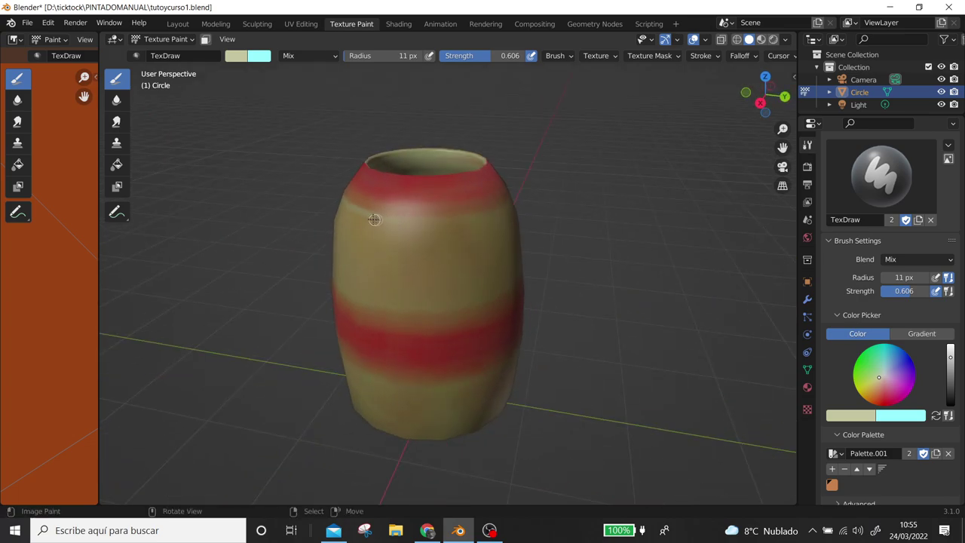
{"action": "middle_click_drag", "start_coordinate": [451, 216], "coordinate": [432, 219]}
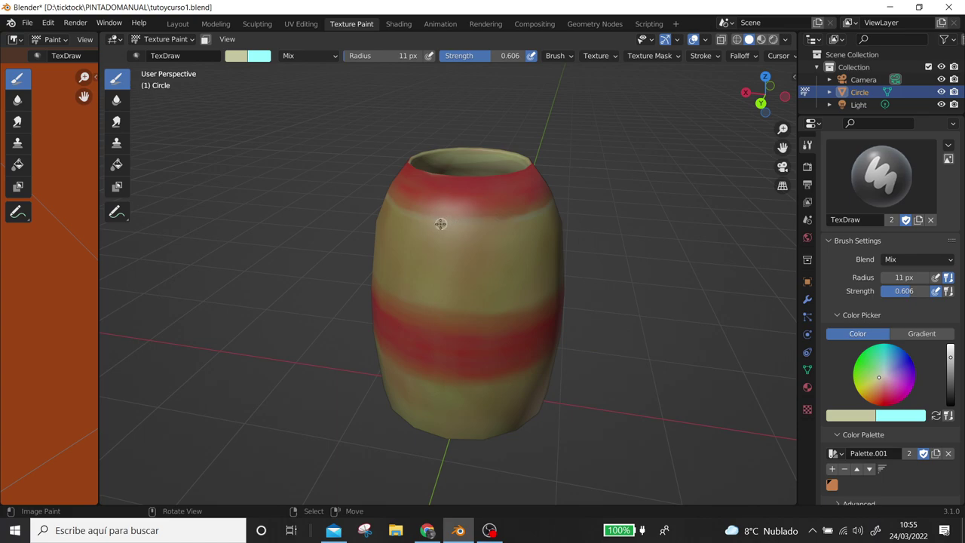
{"action": "mouse_move", "coordinate": [553, 213]}
{"action": "middle_mouse_down"}
{"action": "mouse_move", "coordinate": [556, 274]}
{"action": "mouse_move", "coordinate": [610, 255]}
{"action": "mouse_move", "coordinate": [520, 291]}
{"action": "middle_mouse_up"}
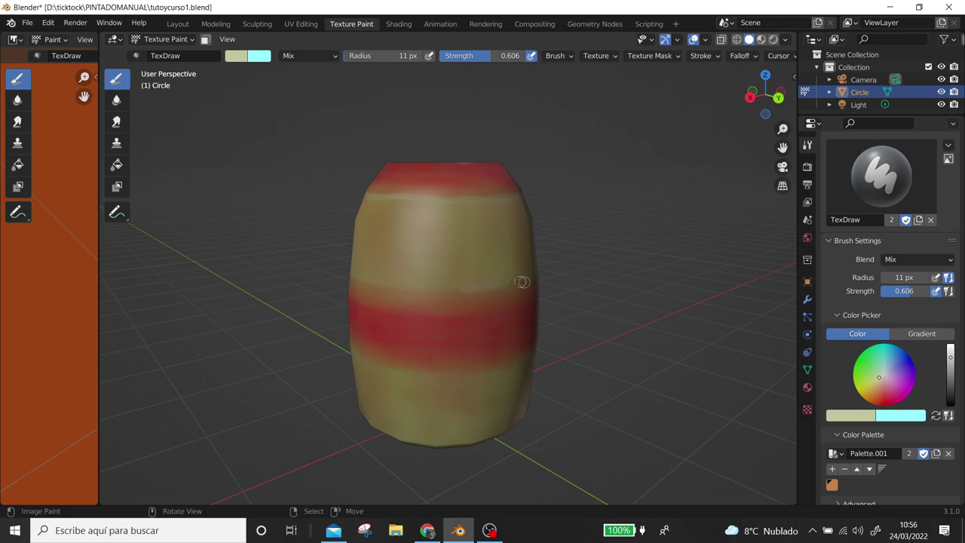
Turn the barrel around to check the middle band's edges, then start resizing the brush radius
{"action": "middle_click_drag", "start_coordinate": [560, 279], "coordinate": [402, 294]}
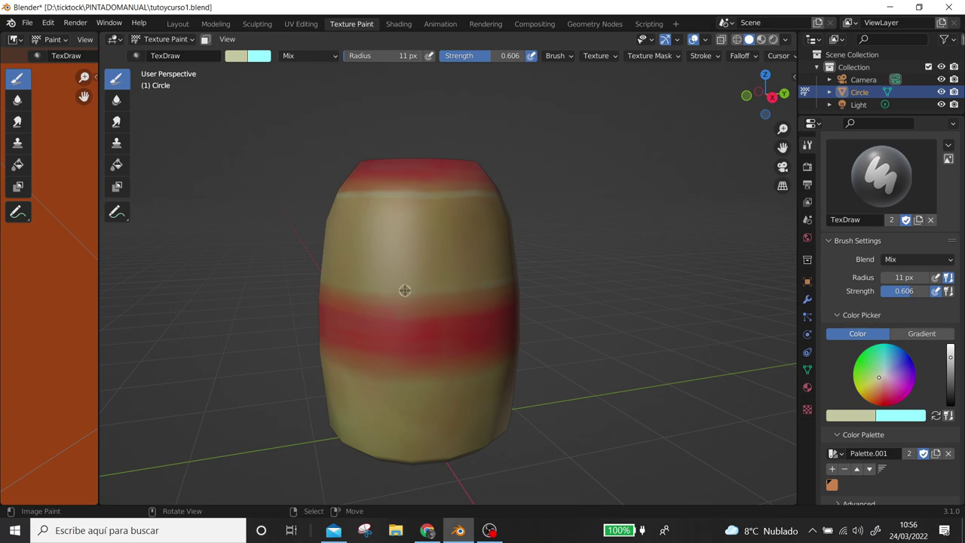
{"action": "middle_click_drag", "start_coordinate": [487, 282], "coordinate": [398, 299]}
{"action": "mouse_move", "coordinate": [458, 295]}
{"action": "middle_mouse_down"}
{"action": "mouse_move", "coordinate": [548, 276]}
{"action": "mouse_move", "coordinate": [427, 305]}
{"action": "middle_mouse_up"}
{"action": "mouse_move", "coordinate": [513, 296]}
{"action": "middle_mouse_down"}
{"action": "mouse_move", "coordinate": [446, 299]}
{"action": "mouse_move", "coordinate": [466, 293]}
{"action": "middle_mouse_up"}
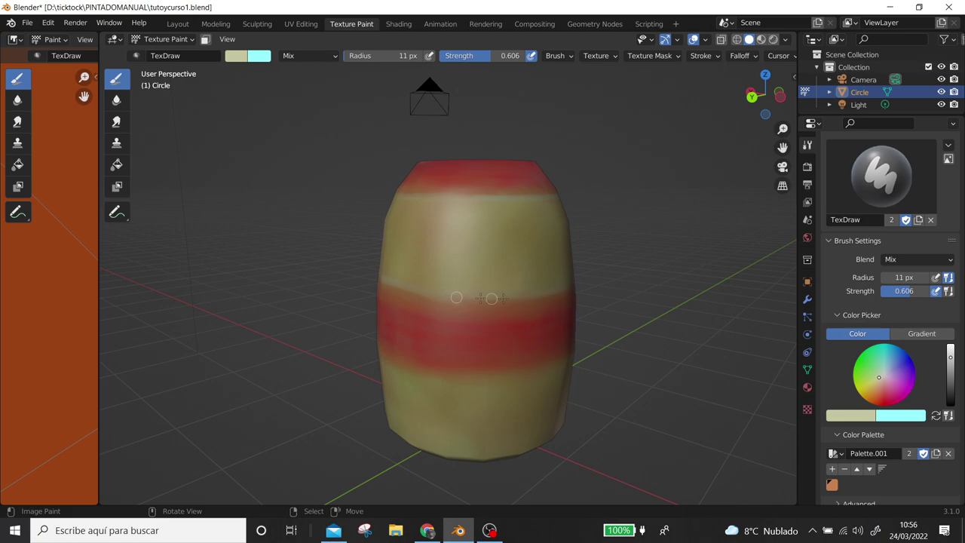
{"action": "middle_click_drag", "start_coordinate": [491, 298], "coordinate": [416, 284]}
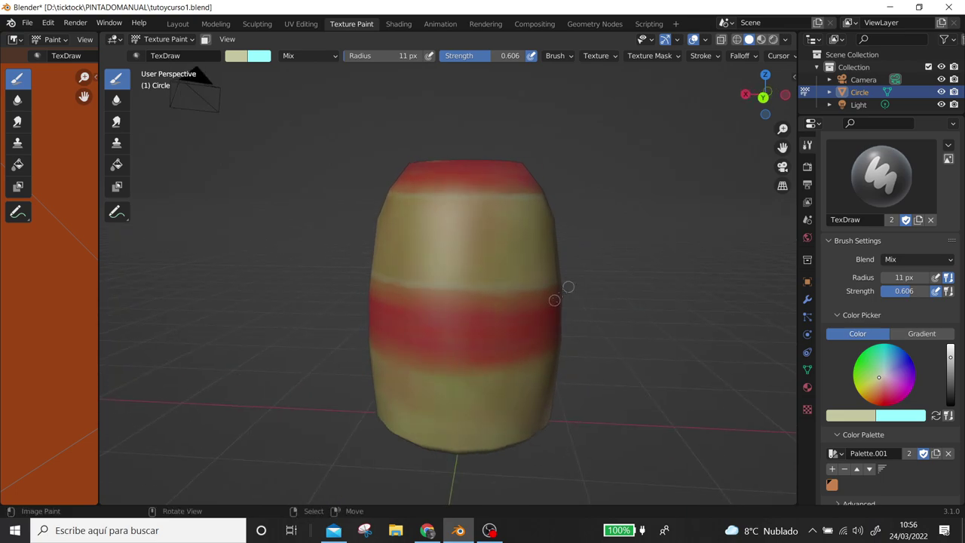
{"action": "mouse_move", "coordinate": [543, 348]}
{"action": "middle_mouse_down"}
{"action": "mouse_move", "coordinate": [458, 340]}
{"action": "mouse_move", "coordinate": [378, 359]}
{"action": "middle_mouse_up"}
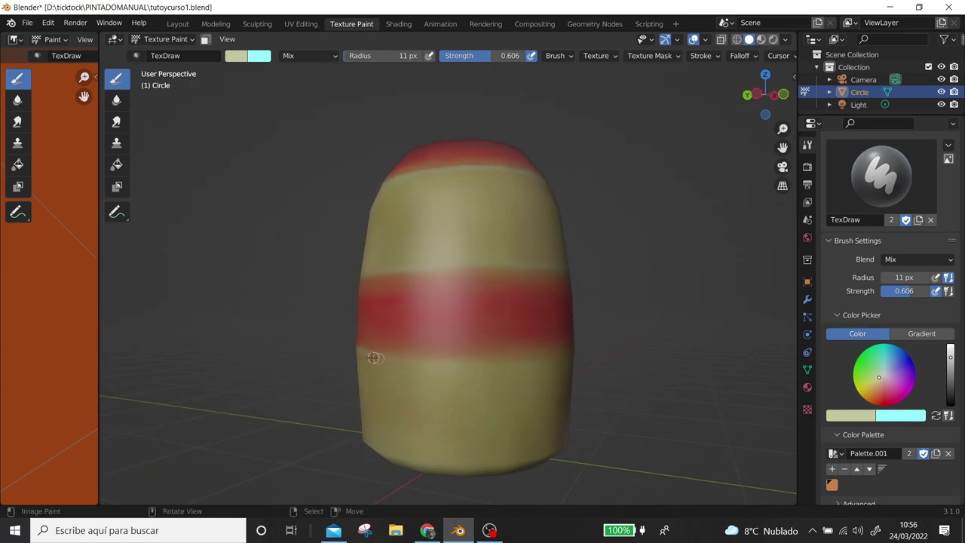
{"action": "middle_click_drag", "start_coordinate": [470, 358], "coordinate": [390, 358]}
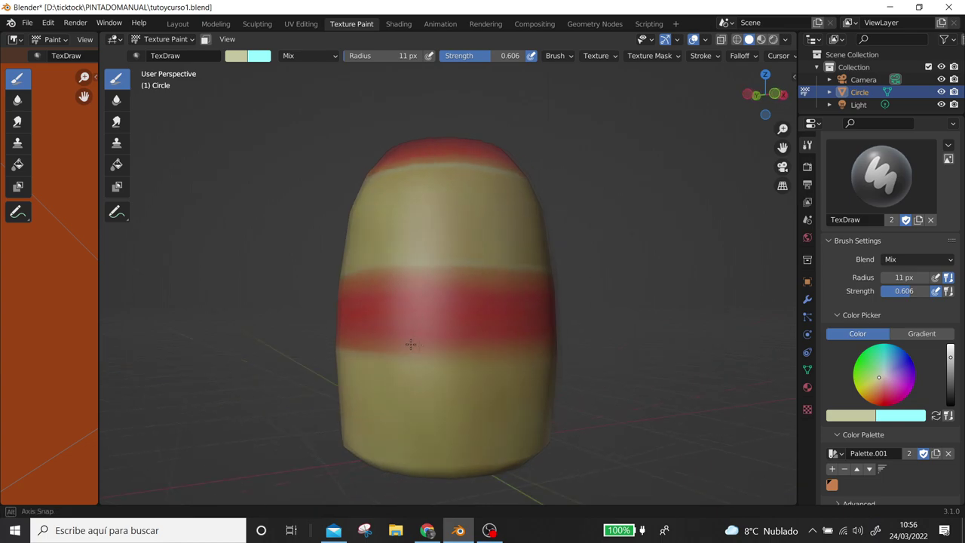
{"action": "middle_click_drag", "start_coordinate": [492, 339], "coordinate": [381, 352]}
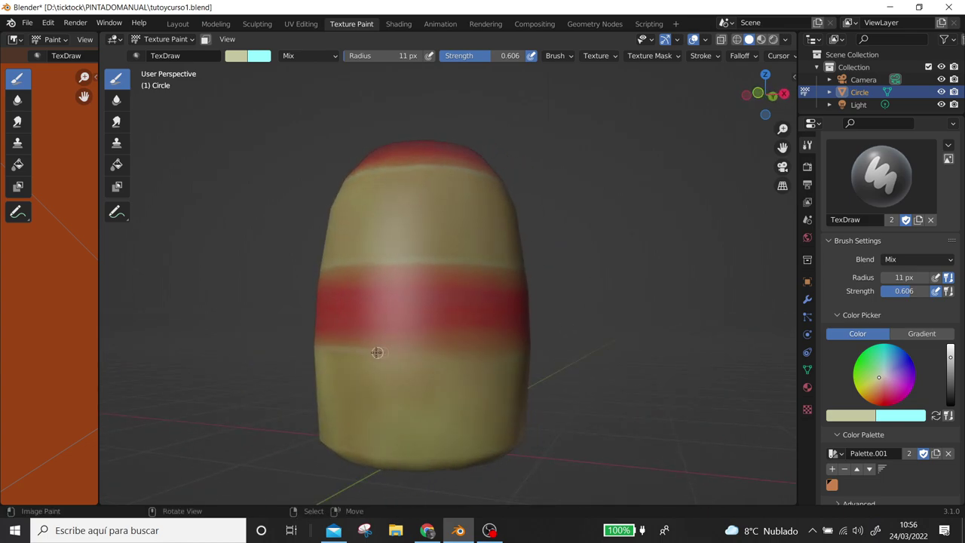
{"action": "mouse_move", "coordinate": [483, 354]}
{"action": "middle_mouse_down"}
{"action": "mouse_move", "coordinate": [403, 351]}
{"action": "mouse_move", "coordinate": [394, 361]}
{"action": "middle_mouse_up"}
{"action": "middle_click_drag", "start_coordinate": [504, 345], "coordinate": [400, 362]}
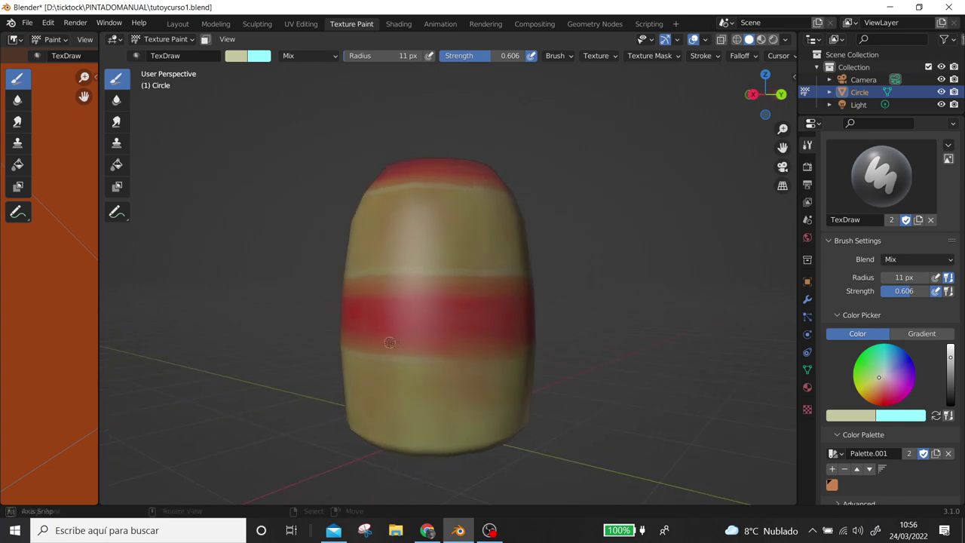
{"action": "mouse_move", "coordinate": [477, 357]}
{"action": "middle_mouse_down"}
{"action": "mouse_move", "coordinate": [416, 345]}
{"action": "mouse_move", "coordinate": [427, 351]}
{"action": "middle_mouse_up"}
{"action": "middle_click_drag", "start_coordinate": [529, 360], "coordinate": [534, 276]}
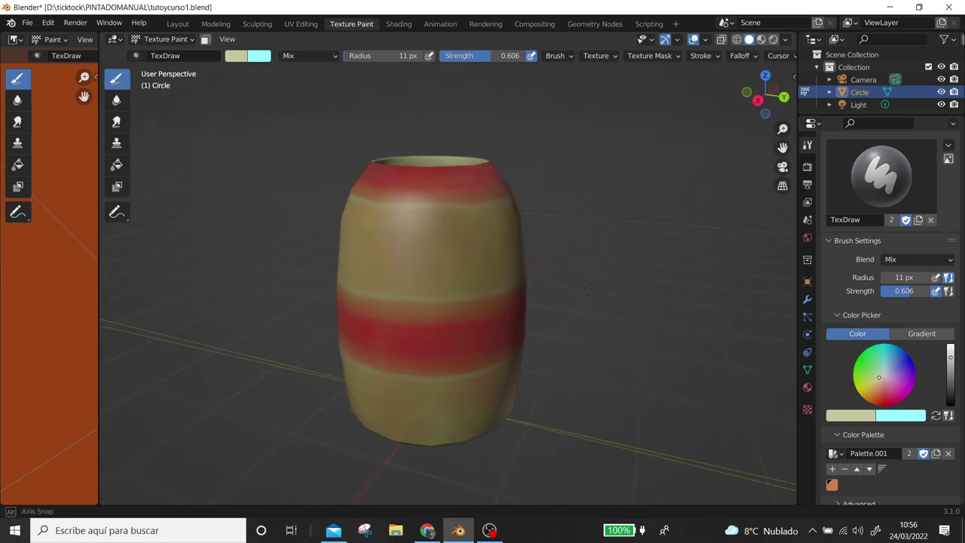
{"action": "key", "text": "f"}
{"action": "left_click", "coordinate": [627, 170]}
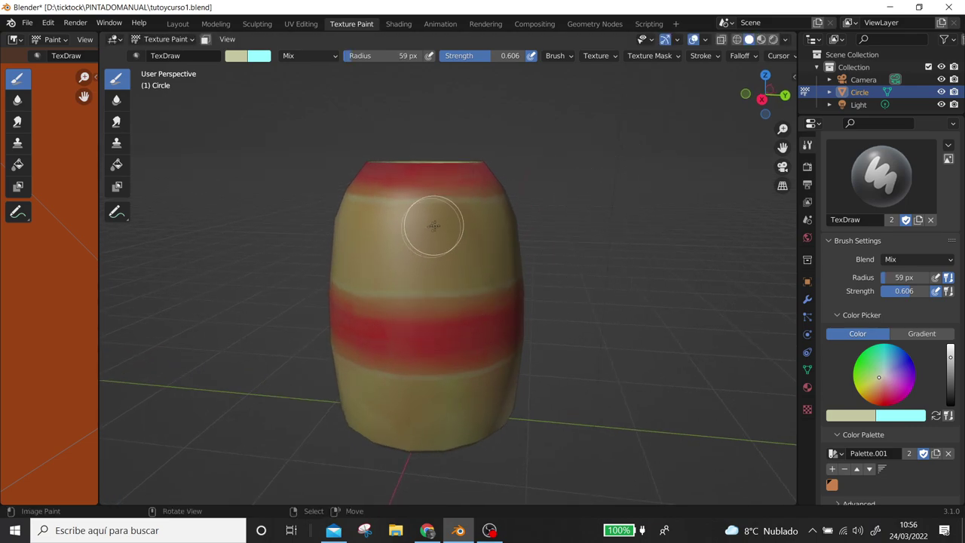
{"action": "middle_click_drag", "start_coordinate": [442, 264], "coordinate": [558, 245]}
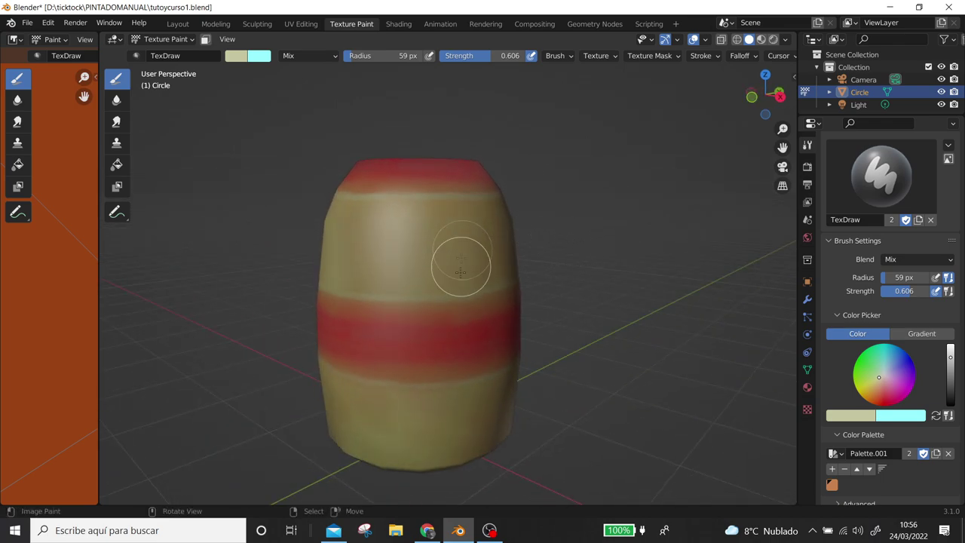
{"action": "mouse_move", "coordinate": [409, 242]}
{"action": "middle_mouse_down"}
{"action": "mouse_move", "coordinate": [404, 266]}
{"action": "mouse_move", "coordinate": [443, 249]}
{"action": "middle_mouse_up"}
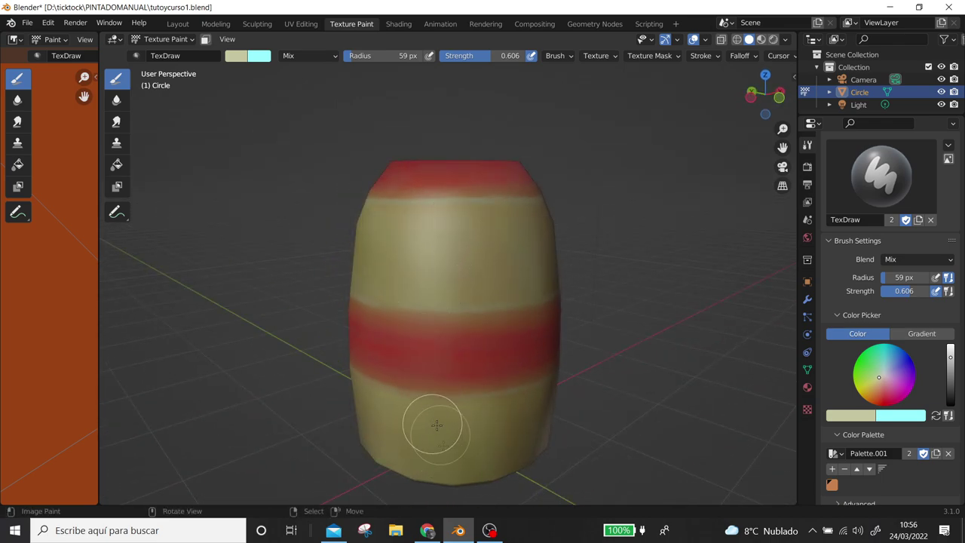
{"action": "mouse_move", "coordinate": [472, 438]}
{"action": "middle_mouse_down"}
{"action": "mouse_move", "coordinate": [473, 402]}
{"action": "mouse_move", "coordinate": [489, 409]}
{"action": "middle_mouse_up"}
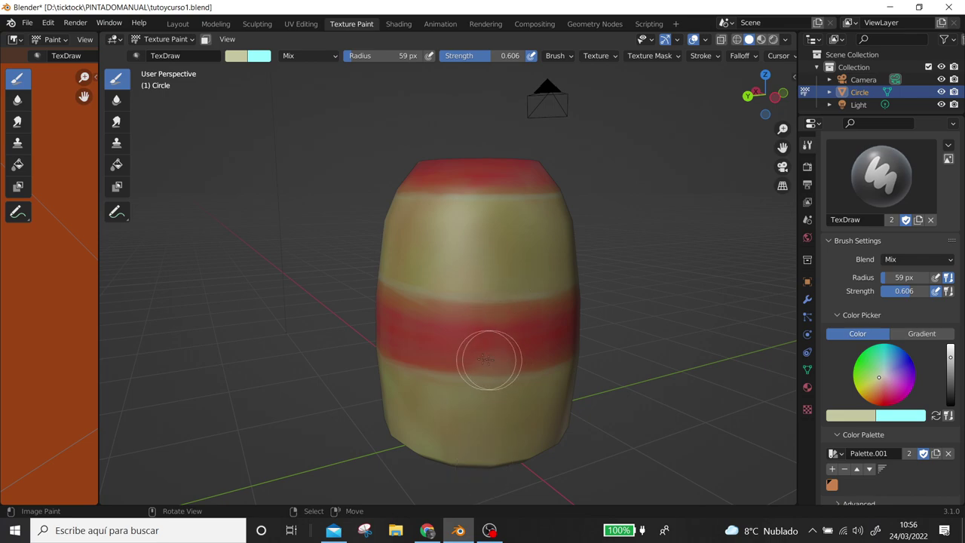
{"action": "mouse_move", "coordinate": [442, 414]}
{"action": "middle_mouse_down"}
{"action": "mouse_move", "coordinate": [469, 347]}
{"action": "mouse_move", "coordinate": [465, 375]}
{"action": "middle_mouse_up"}
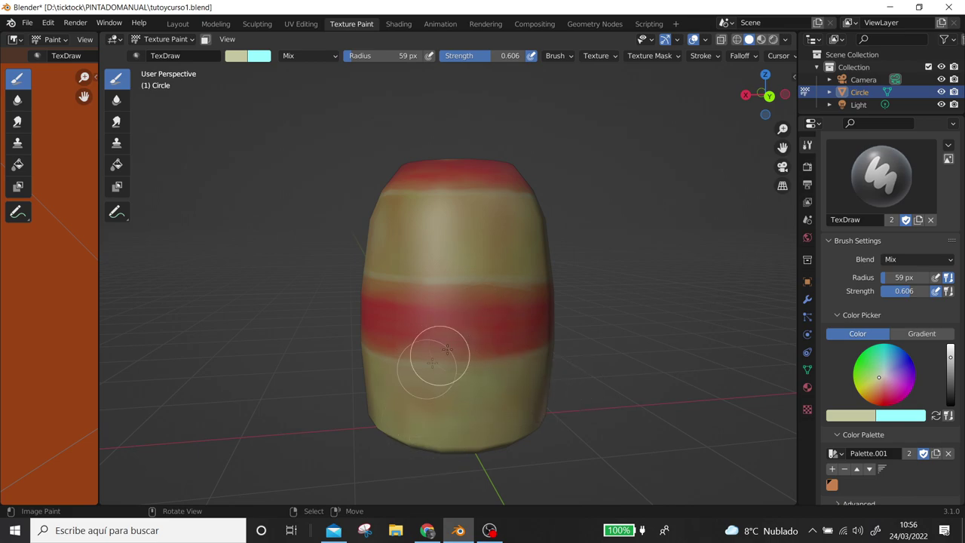
{"action": "middle_click_drag", "start_coordinate": [427, 367], "coordinate": [487, 349]}
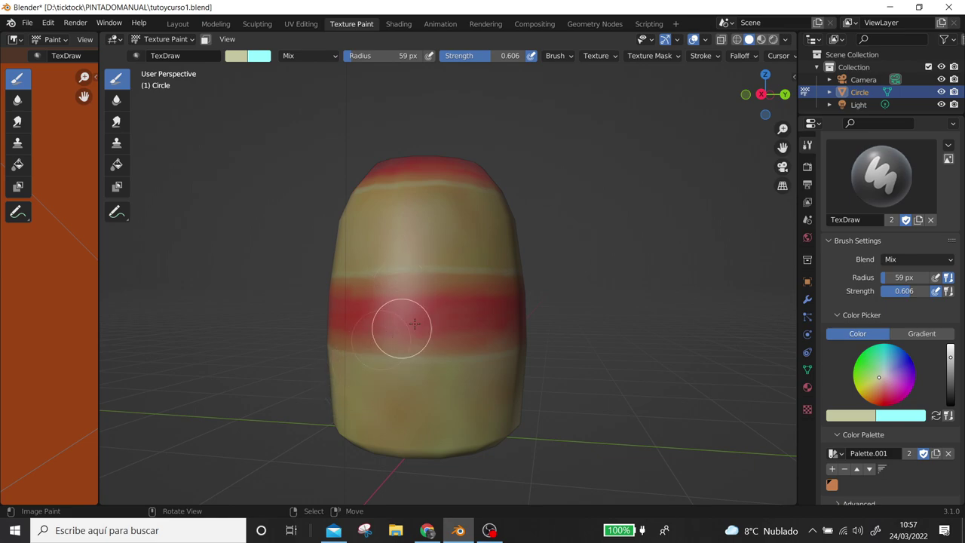
{"action": "middle_click_drag", "start_coordinate": [377, 338], "coordinate": [467, 324]}
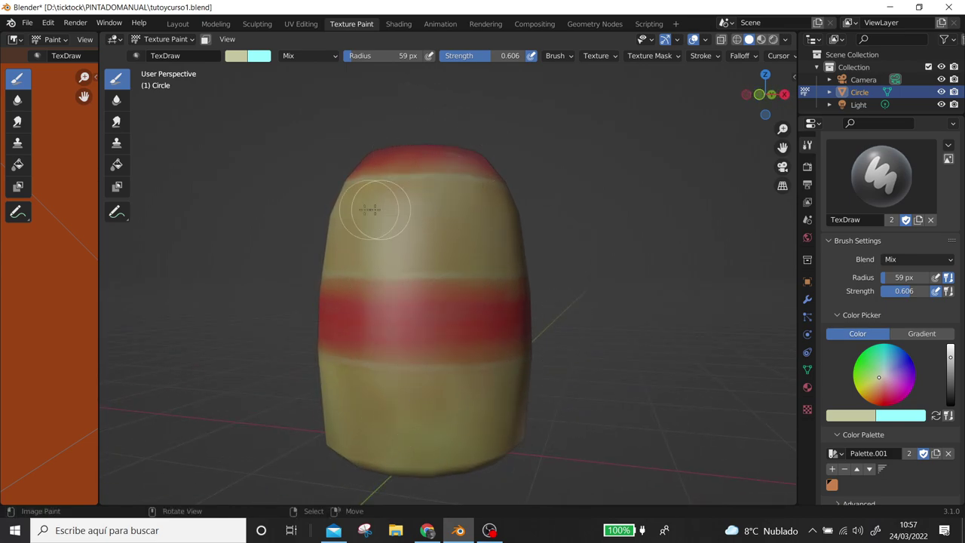
{"action": "middle_click_drag", "start_coordinate": [345, 394], "coordinate": [554, 326]}
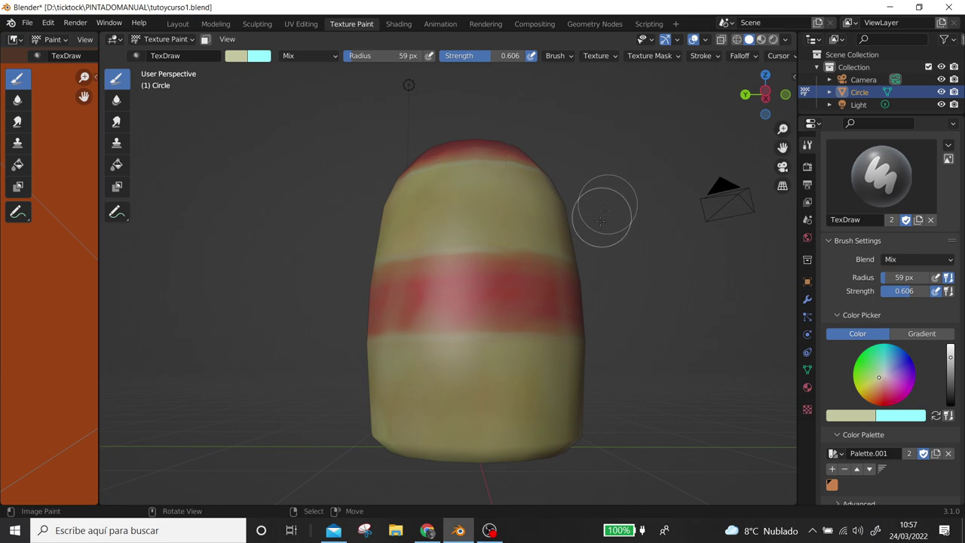
{"action": "middle_click_drag", "start_coordinate": [571, 255], "coordinate": [513, 294]}
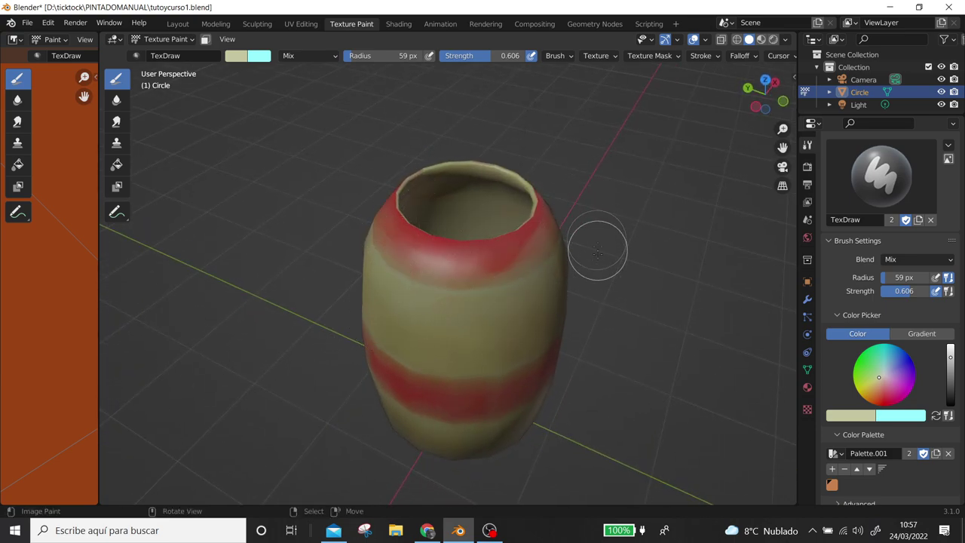
{"action": "scroll", "coordinate": [573, 249], "scroll_direction": "down", "scroll_amount": 4}
{"action": "mouse_move", "coordinate": [510, 390]}
{"action": "middle_mouse_down"}
{"action": "mouse_move", "coordinate": [461, 324]}
{"action": "mouse_move", "coordinate": [517, 319]}
{"action": "mouse_move", "coordinate": [510, 298]}
{"action": "mouse_move", "coordinate": [581, 319]}
{"action": "mouse_move", "coordinate": [415, 284]}
{"action": "middle_mouse_up"}
{"action": "middle_click_drag", "start_coordinate": [525, 282], "coordinate": [454, 322]}
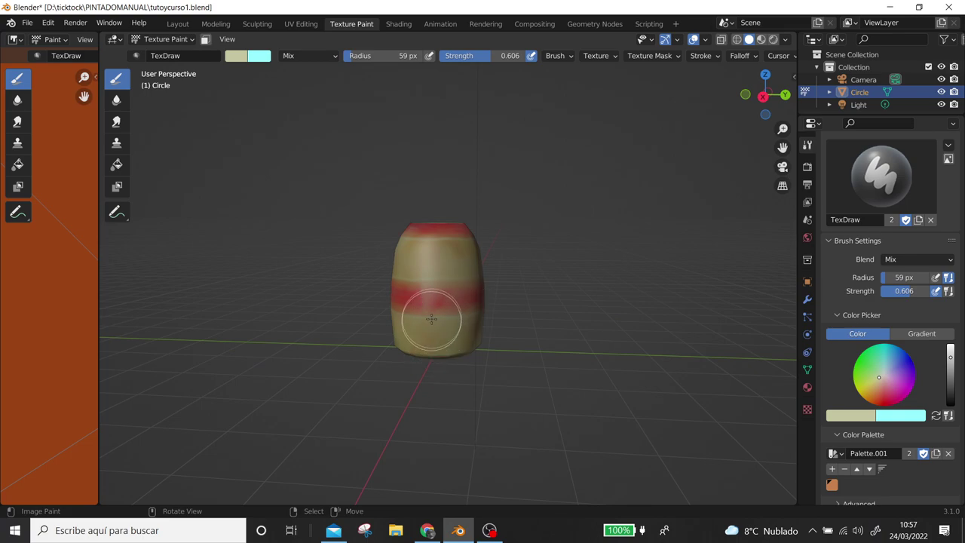
{"action": "mouse_move", "coordinate": [595, 289]}
{"action": "middle_mouse_down"}
{"action": "mouse_move", "coordinate": [632, 282]}
{"action": "mouse_move", "coordinate": [336, 282]}
{"action": "mouse_move", "coordinate": [512, 310]}
{"action": "mouse_move", "coordinate": [732, 259]}
{"action": "mouse_move", "coordinate": [500, 338]}
{"action": "middle_mouse_up"}
{"action": "scroll", "coordinate": [536, 275], "scroll_direction": "up", "scroll_amount": 3}
{"action": "mouse_move", "coordinate": [537, 275]}
{"action": "middle_mouse_down"}
{"action": "mouse_move", "coordinate": [567, 312]}
{"action": "mouse_move", "coordinate": [521, 285]}
{"action": "middle_mouse_up"}
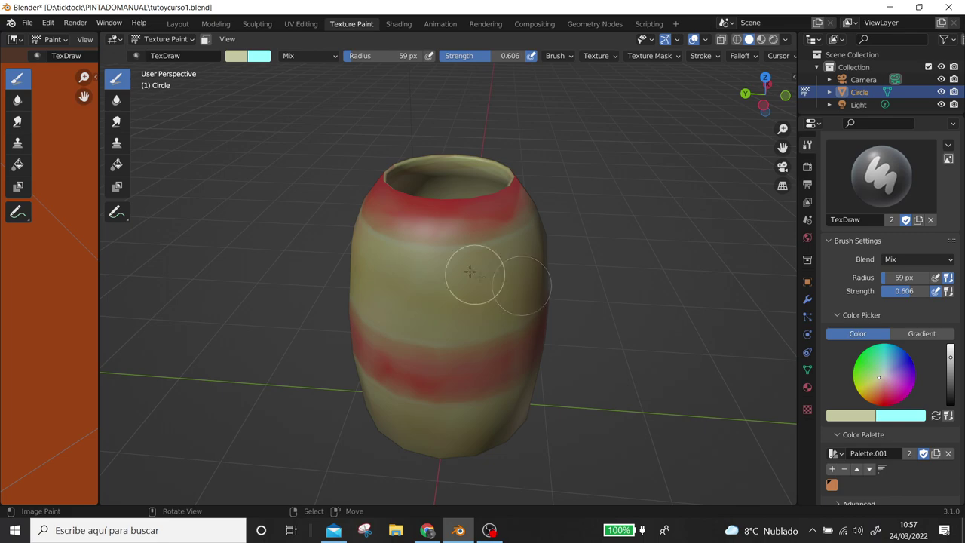
{"action": "key", "text": "KP_1"}
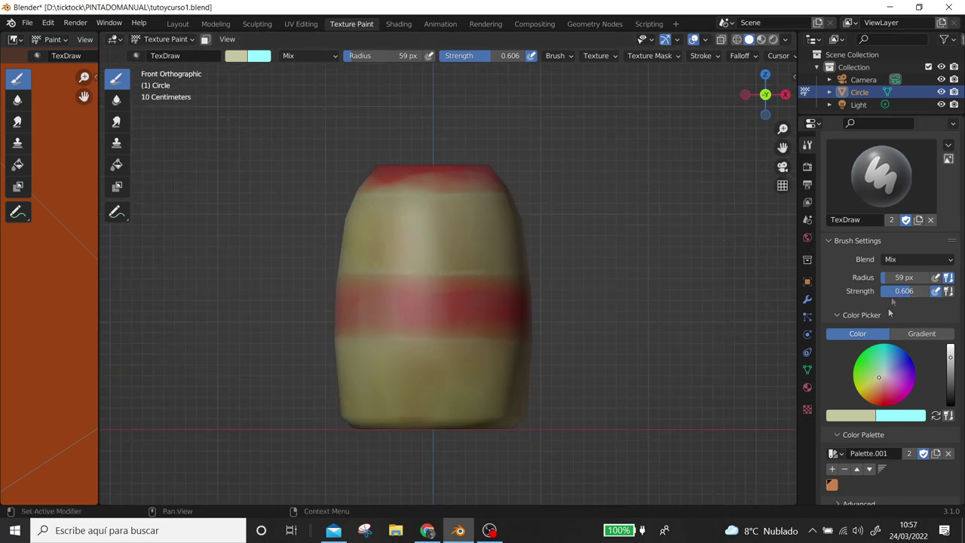
Save the jar texture image and project file, then paint a Z diagonal on the red band
{"action": "scroll", "coordinate": [886, 346], "scroll_direction": "up", "scroll_amount": 3}
{"action": "scroll", "coordinate": [885, 233], "scroll_direction": "up", "scroll_amount": 2}
{"action": "left_click", "coordinate": [884, 221]}
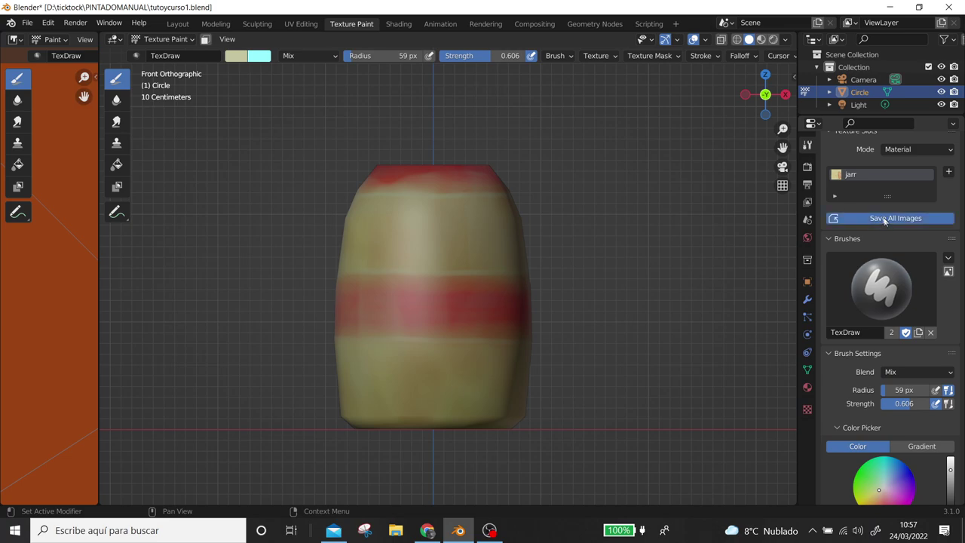
{"action": "left_click", "coordinate": [27, 24]}
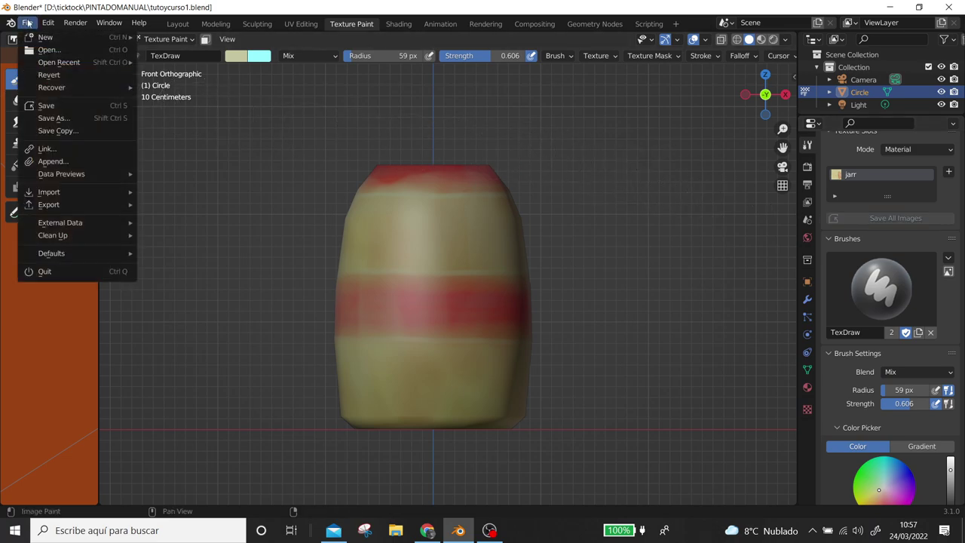
{"action": "left_click", "coordinate": [60, 105]}
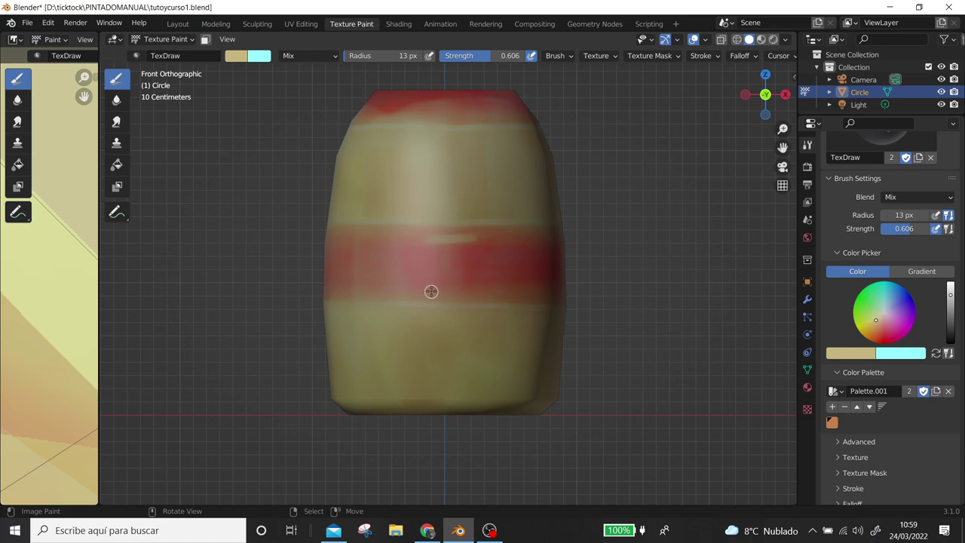
{"action": "mouse_move", "coordinate": [468, 248]}
{"action": "left_mouse_down"}
{"action": "mouse_move", "coordinate": [441, 284]}
{"action": "mouse_move", "coordinate": [452, 290]}
{"action": "left_mouse_up"}
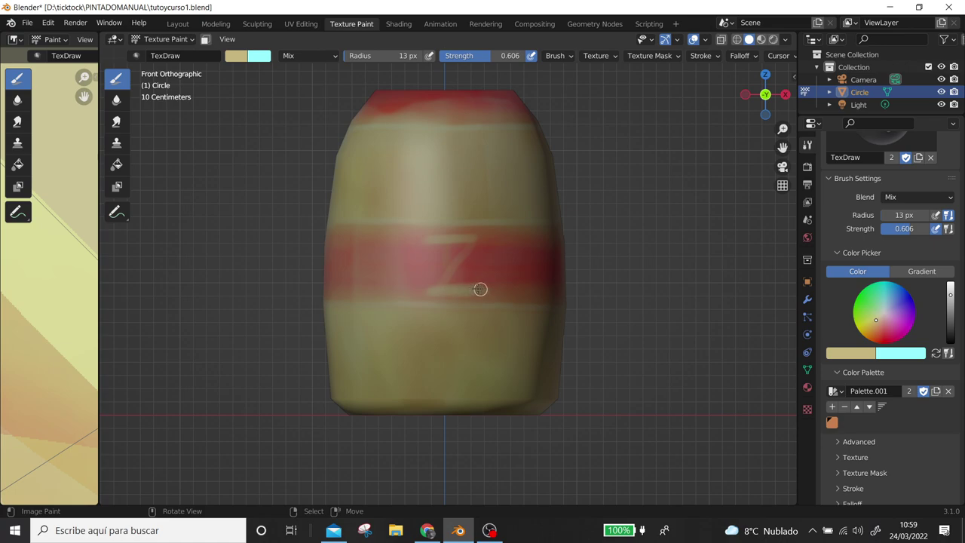
Retrace the tan Z's diagonal on the middle red band and orbit to inspect it
{"action": "left_click_drag", "start_coordinate": [467, 241], "coordinate": [433, 285]}
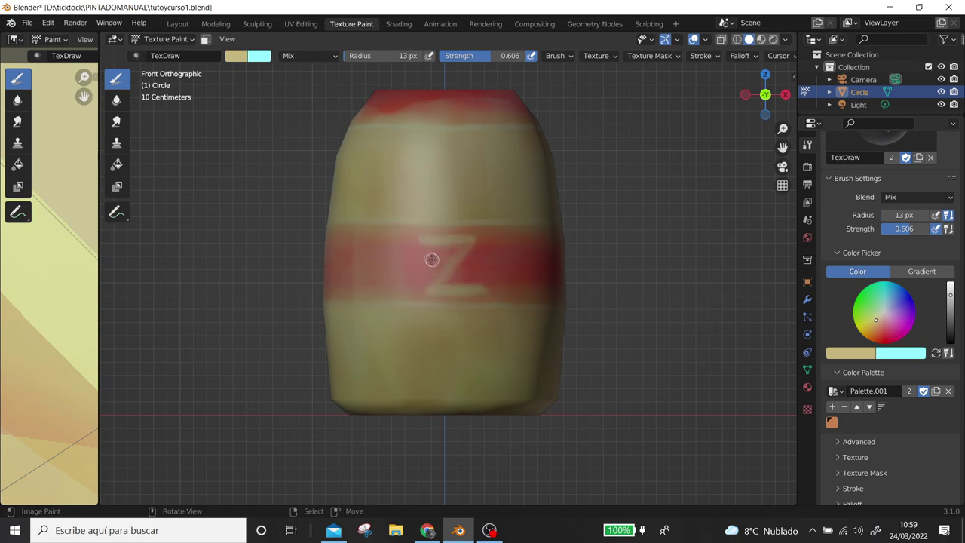
{"action": "middle_click_drag", "start_coordinate": [470, 273], "coordinate": [451, 291]}
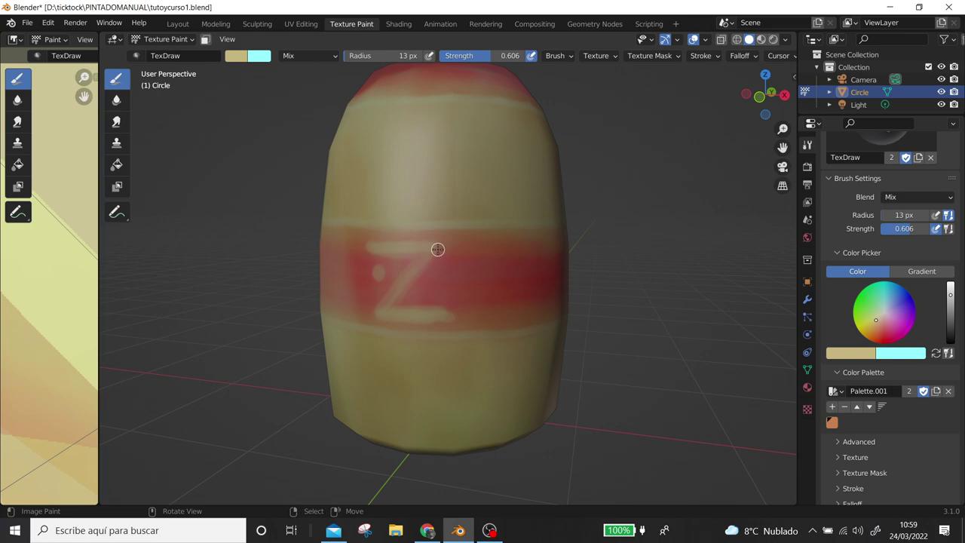
Undo the Z and paint tan edge streaks and diagonal zigzag strokes on the red band
{"action": "key", "text": "ctrl+z"}
{"action": "key", "text": "ctrl+z"}
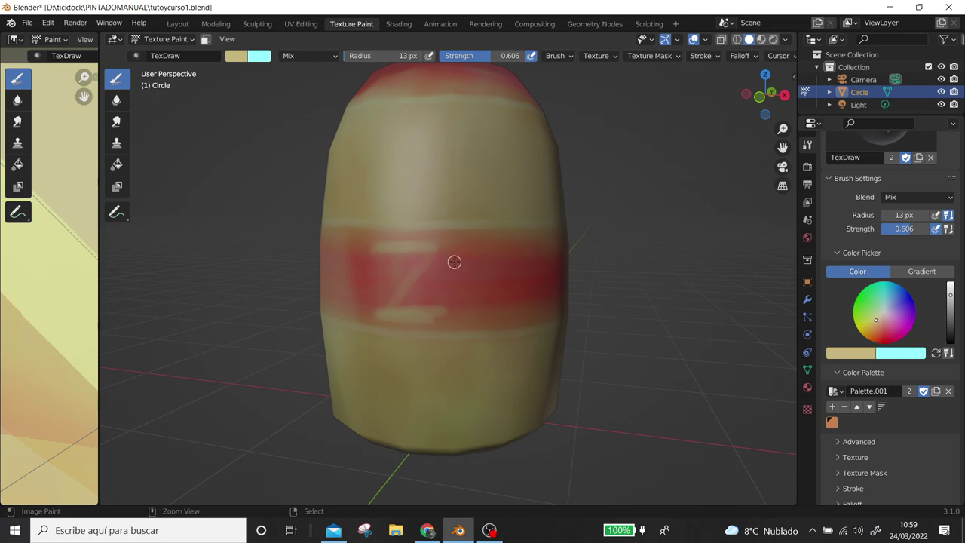
{"action": "key", "text": "ctrl+z"}
{"action": "key", "text": "ctrl+z"}
{"action": "key", "text": "ctrl+z"}
{"action": "key", "text": "ctrl+z"}
{"action": "mouse_move", "coordinate": [457, 260]}
{"action": "middle_mouse_down"}
{"action": "mouse_move", "coordinate": [487, 260]}
{"action": "mouse_move", "coordinate": [468, 266]}
{"action": "middle_mouse_up"}
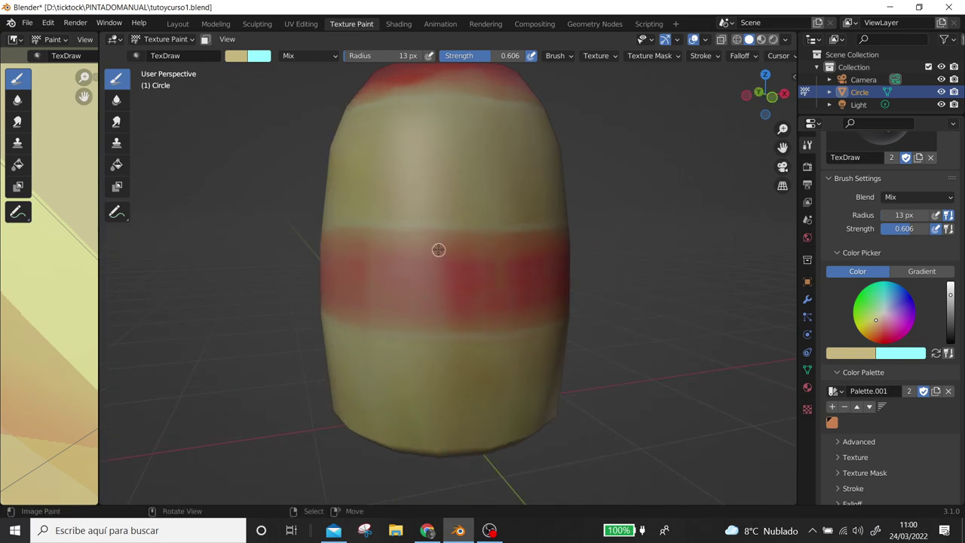
{"action": "left_click_drag", "start_coordinate": [448, 252], "coordinate": [528, 249]}
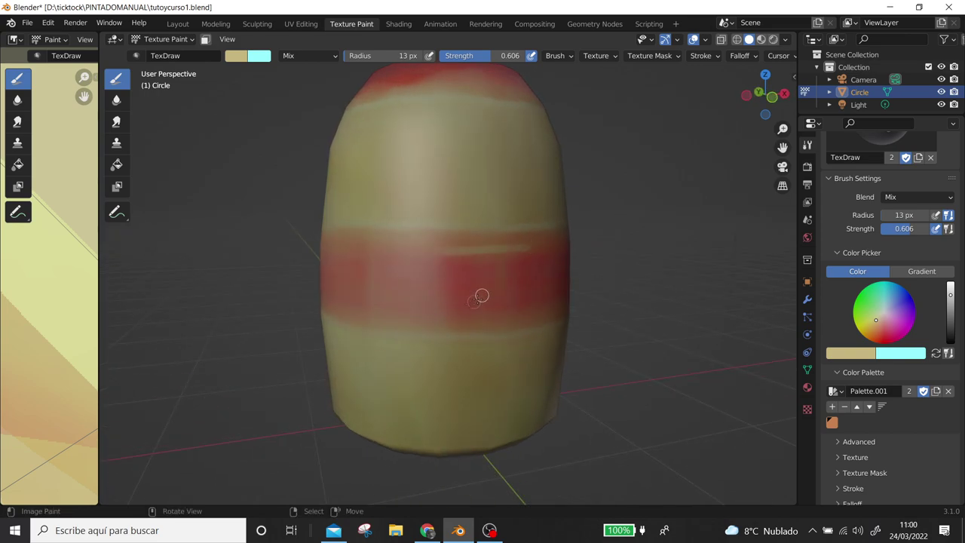
{"action": "left_click_drag", "start_coordinate": [446, 318], "coordinate": [527, 313]}
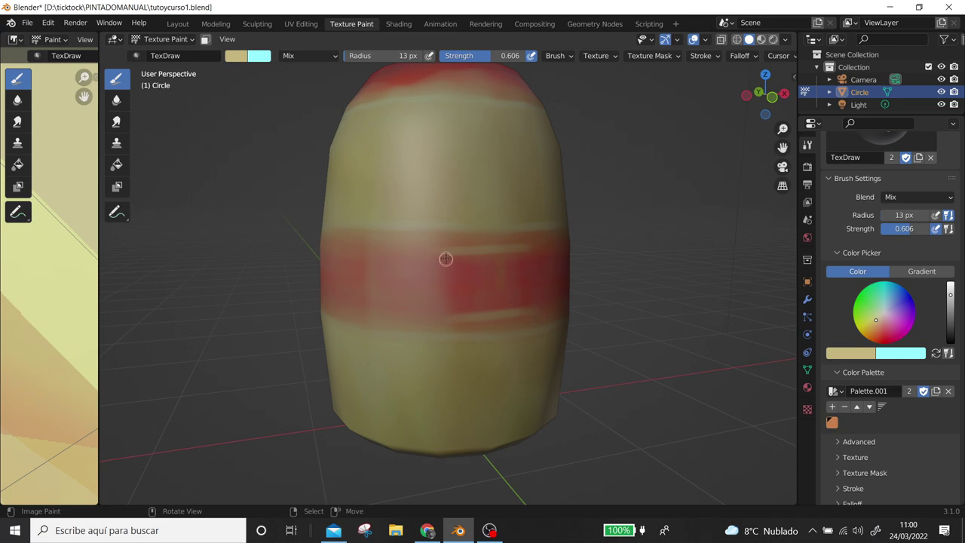
{"action": "left_click_drag", "start_coordinate": [462, 269], "coordinate": [502, 310]}
{"action": "middle_click_drag", "start_coordinate": [502, 310], "coordinate": [451, 295]}
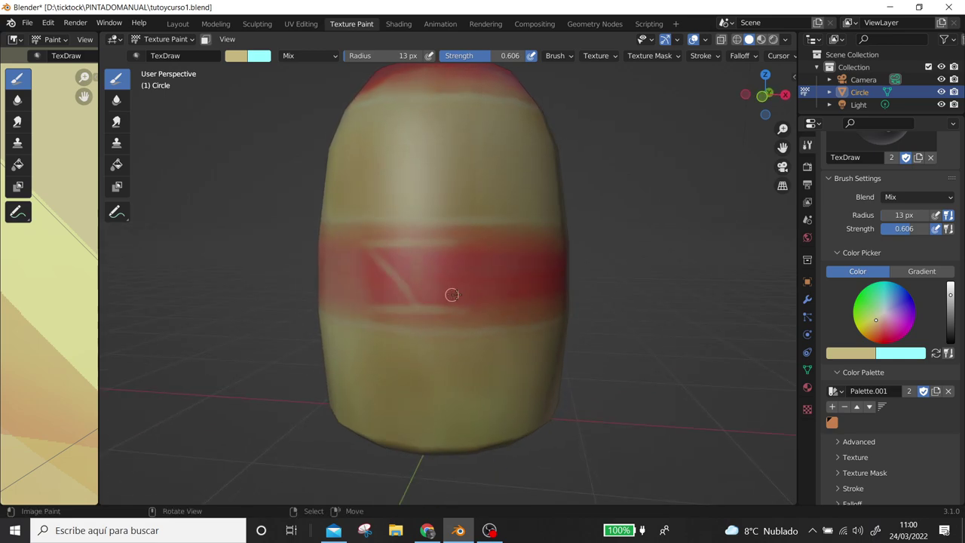
{"action": "left_click_drag", "start_coordinate": [452, 306], "coordinate": [511, 312]}
Continue the tan edge streaks and diagonal zigzag around the band's next section
{"action": "middle_click_drag", "start_coordinate": [484, 300], "coordinate": [442, 306]}
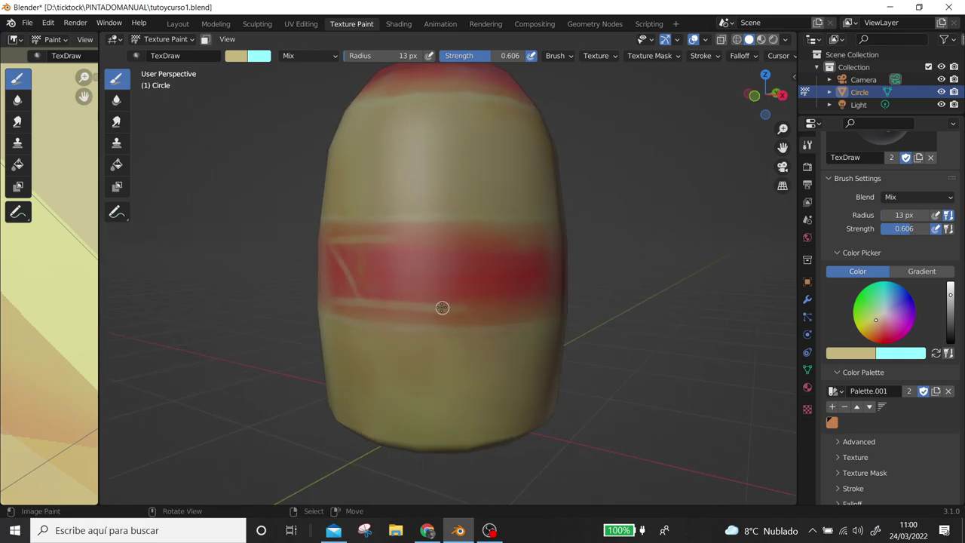
{"action": "middle_click_drag", "start_coordinate": [506, 293], "coordinate": [403, 308]}
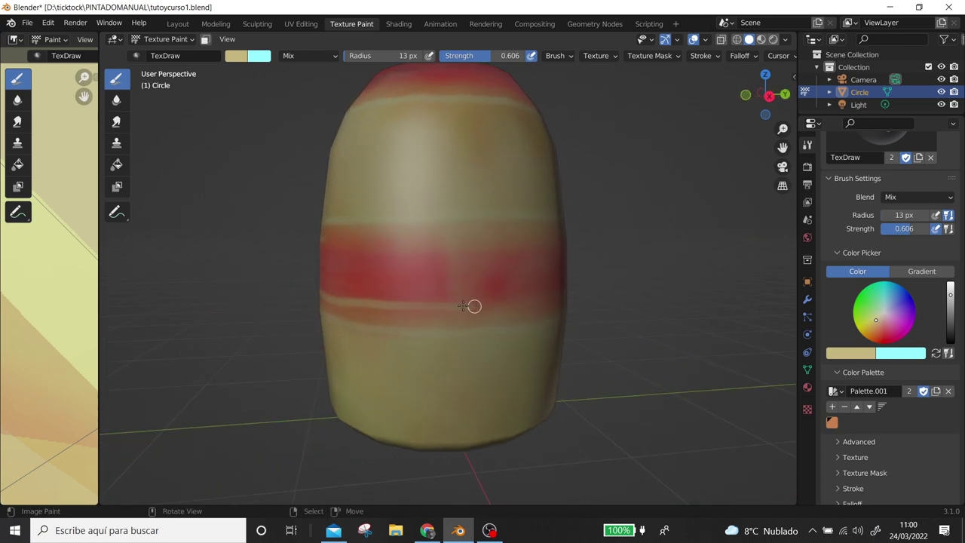
{"action": "middle_click_drag", "start_coordinate": [510, 302], "coordinate": [443, 305]}
{"action": "left_click_drag", "start_coordinate": [442, 304], "coordinate": [487, 303]}
{"action": "middle_click_drag", "start_coordinate": [518, 303], "coordinate": [399, 302]}
{"action": "left_click_drag", "start_coordinate": [399, 302], "coordinate": [472, 305]}
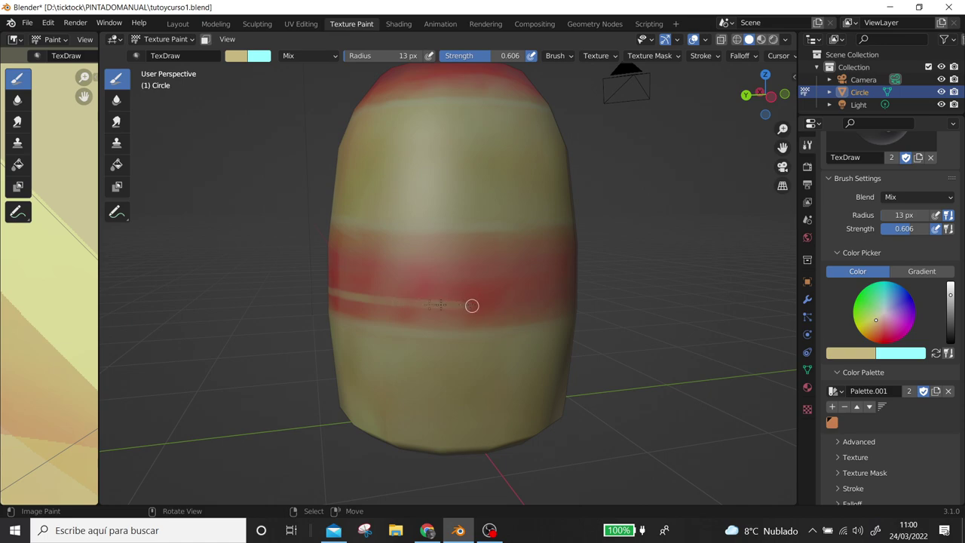
{"action": "middle_click_drag", "start_coordinate": [498, 304], "coordinate": [450, 301]}
{"action": "left_click_drag", "start_coordinate": [422, 309], "coordinate": [513, 294]}
{"action": "middle_click_drag", "start_coordinate": [513, 295], "coordinate": [415, 306]}
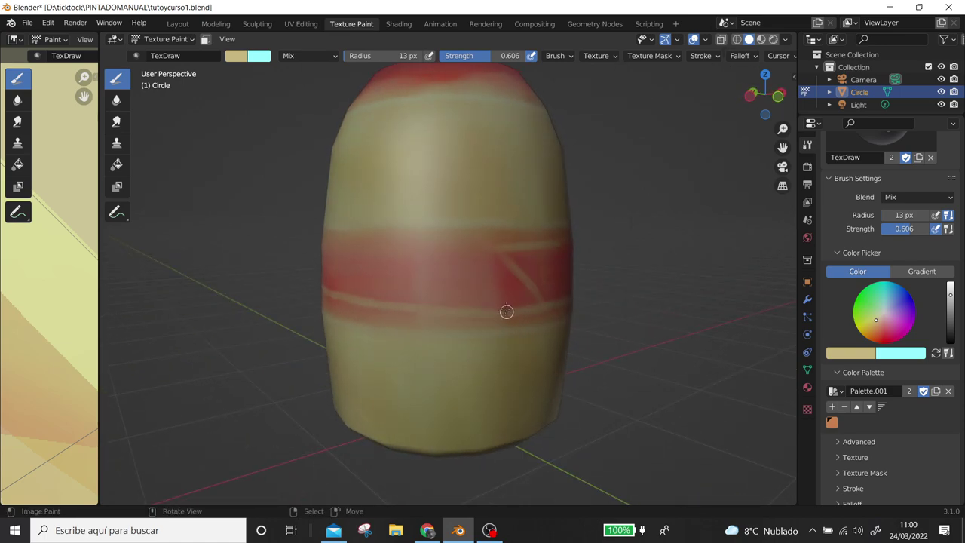
Orbit around the jar to review the zigzag pattern on the middle band
{"action": "middle_click_drag", "start_coordinate": [506, 312], "coordinate": [512, 274]}
{"action": "mouse_move", "coordinate": [550, 244]}
{"action": "middle_mouse_down"}
{"action": "mouse_move", "coordinate": [466, 261]}
{"action": "mouse_move", "coordinate": [506, 251]}
{"action": "mouse_move", "coordinate": [465, 251]}
{"action": "middle_mouse_up"}
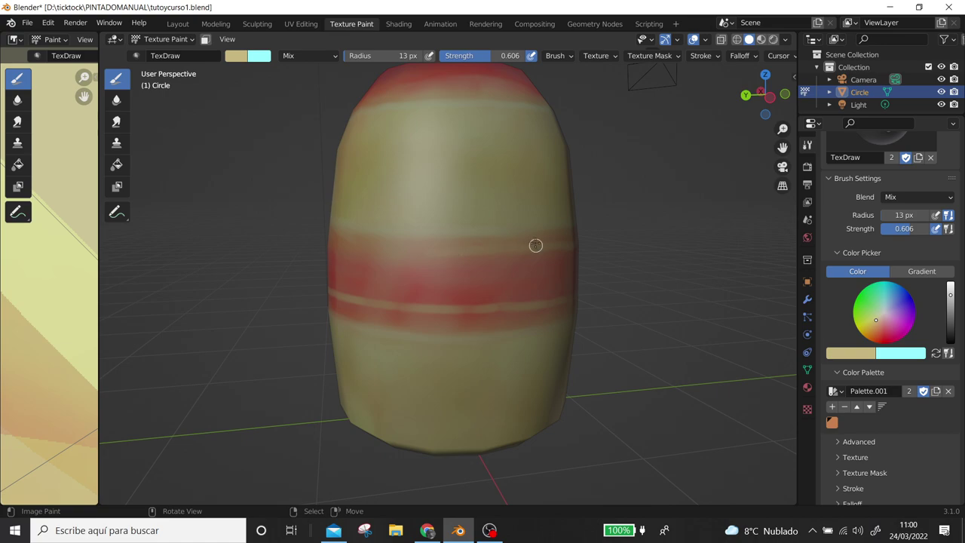
{"action": "middle_click_drag", "start_coordinate": [535, 245], "coordinate": [473, 250]}
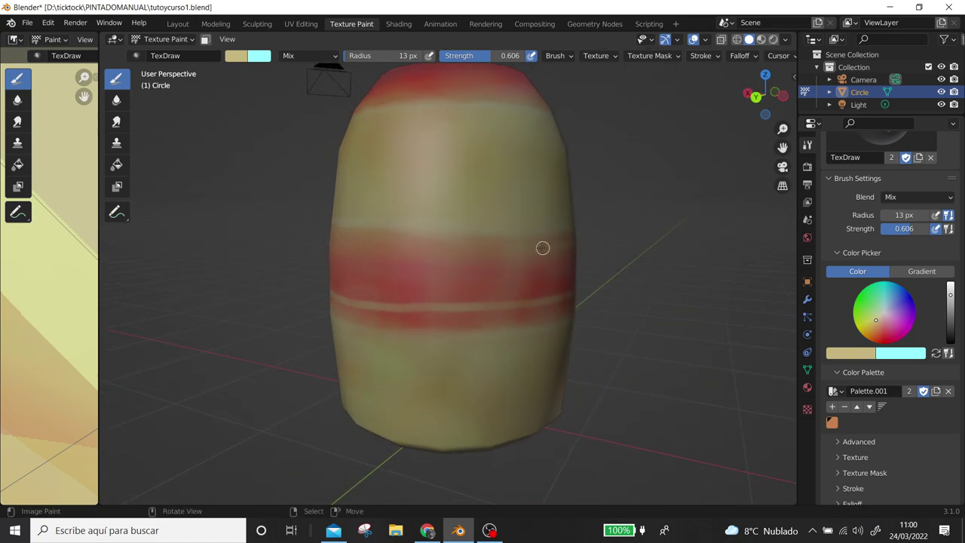
{"action": "middle_click_drag", "start_coordinate": [449, 253], "coordinate": [526, 257]}
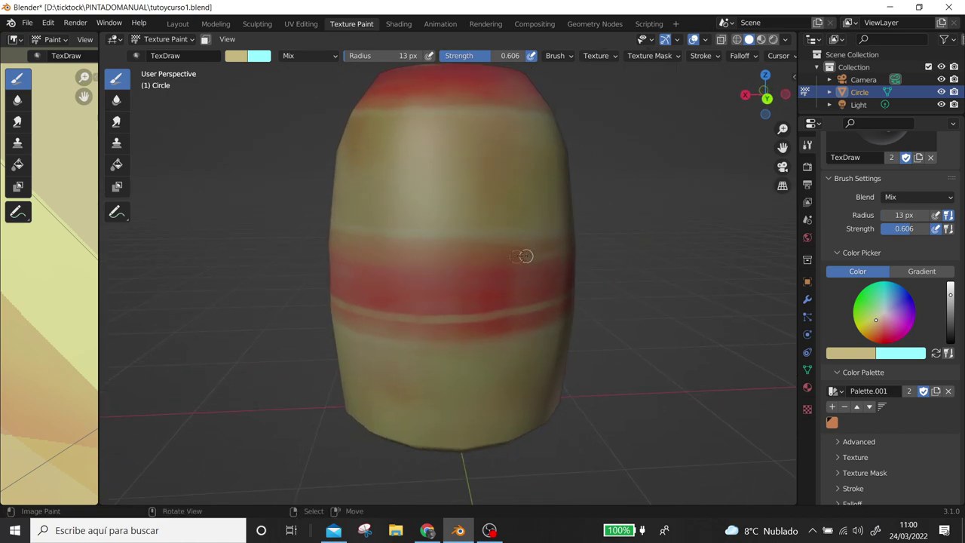
{"action": "middle_click_drag", "start_coordinate": [456, 259], "coordinate": [536, 255]}
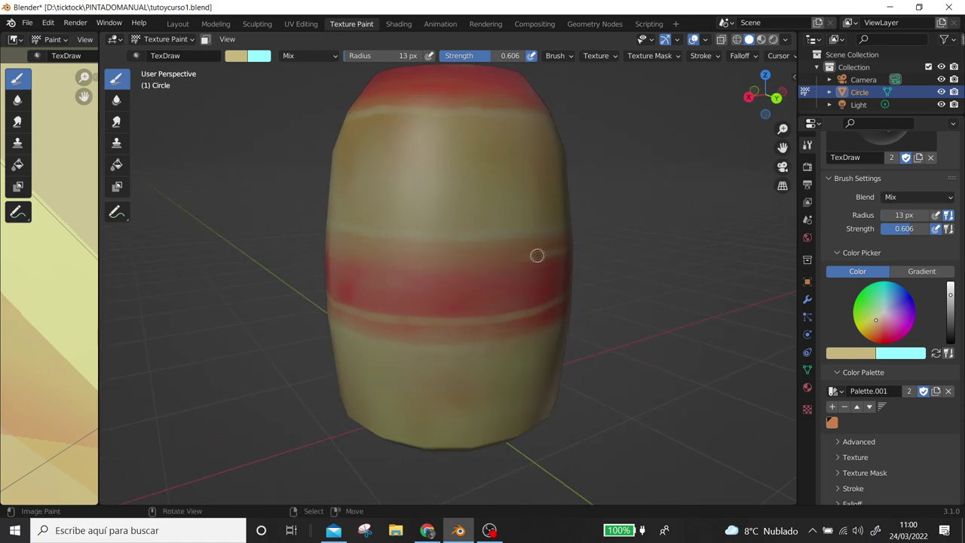
{"action": "middle_click_drag", "start_coordinate": [459, 262], "coordinate": [535, 250]}
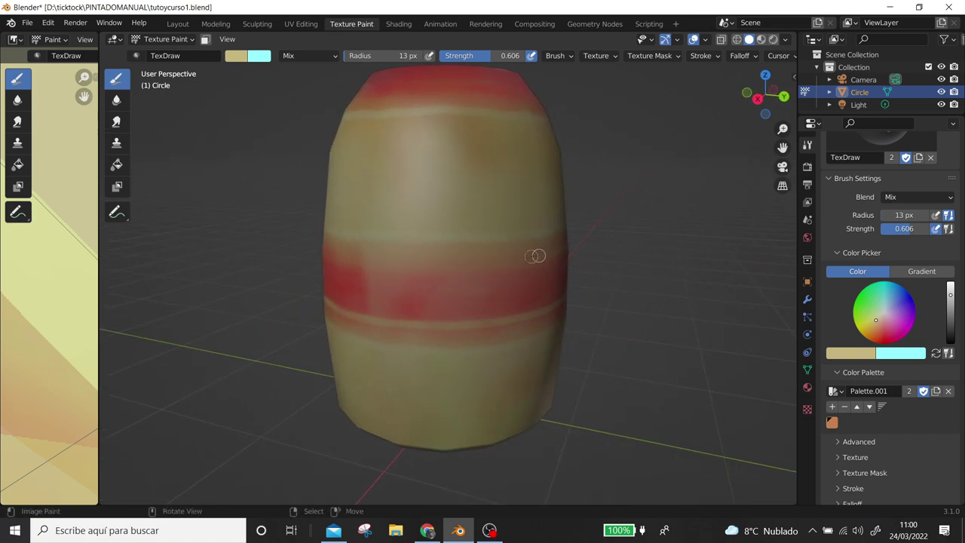
{"action": "middle_click_drag", "start_coordinate": [457, 258], "coordinate": [532, 254]}
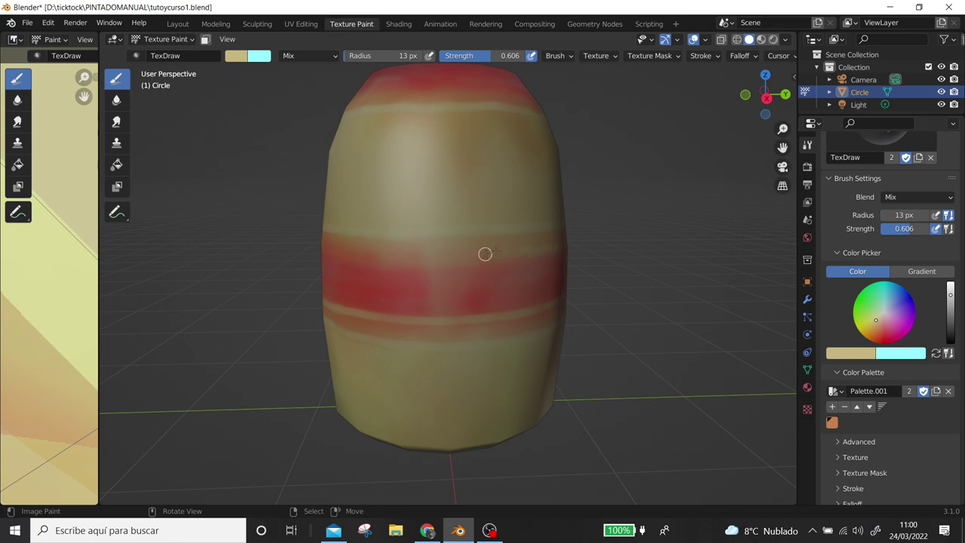
{"action": "middle_click_drag", "start_coordinate": [466, 256], "coordinate": [535, 258]}
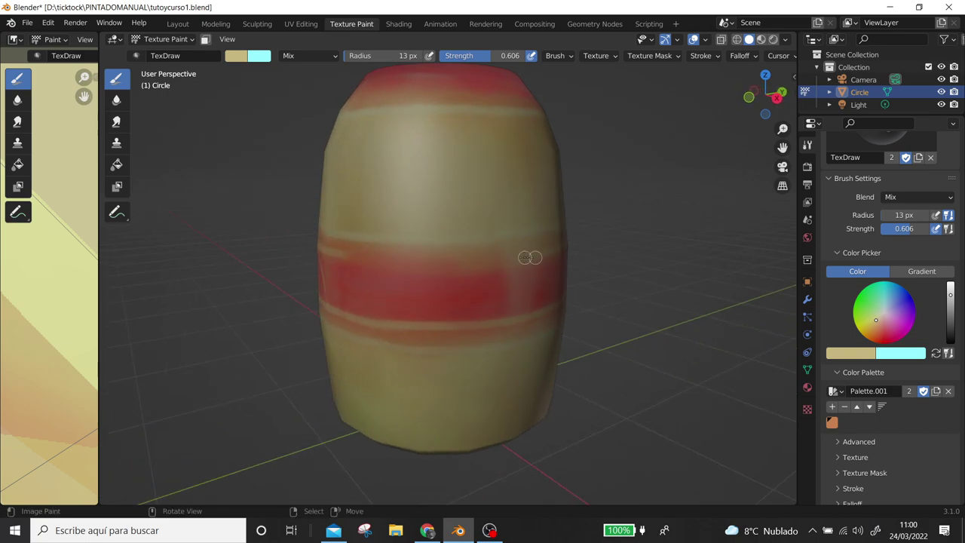
{"action": "middle_click_drag", "start_coordinate": [469, 267], "coordinate": [497, 263]}
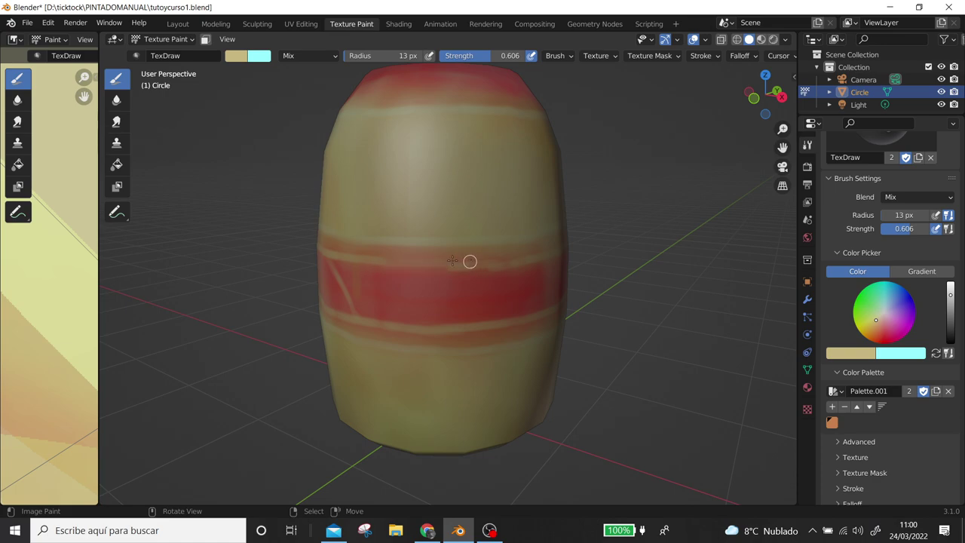
{"action": "middle_click_drag", "start_coordinate": [536, 256], "coordinate": [435, 304]}
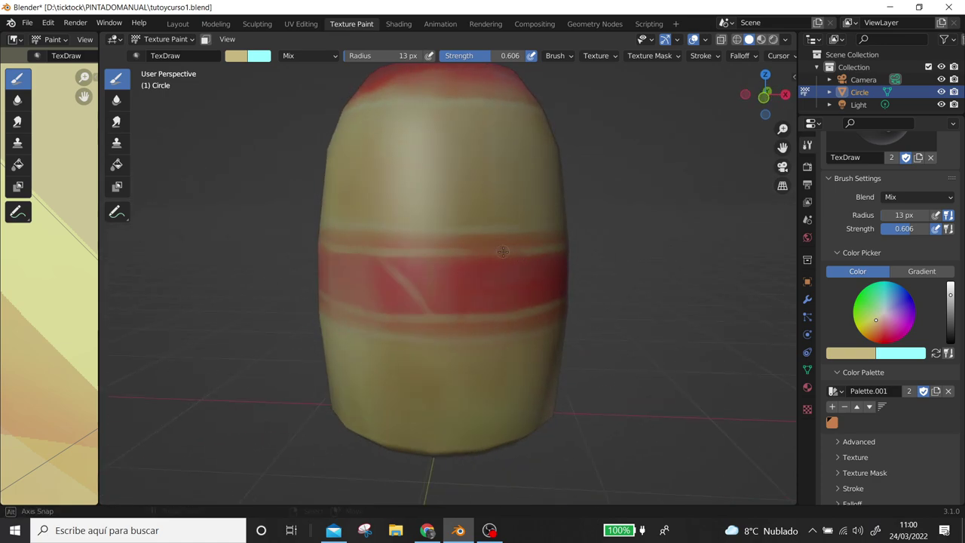
{"action": "middle_click_drag", "start_coordinate": [466, 266], "coordinate": [410, 273]}
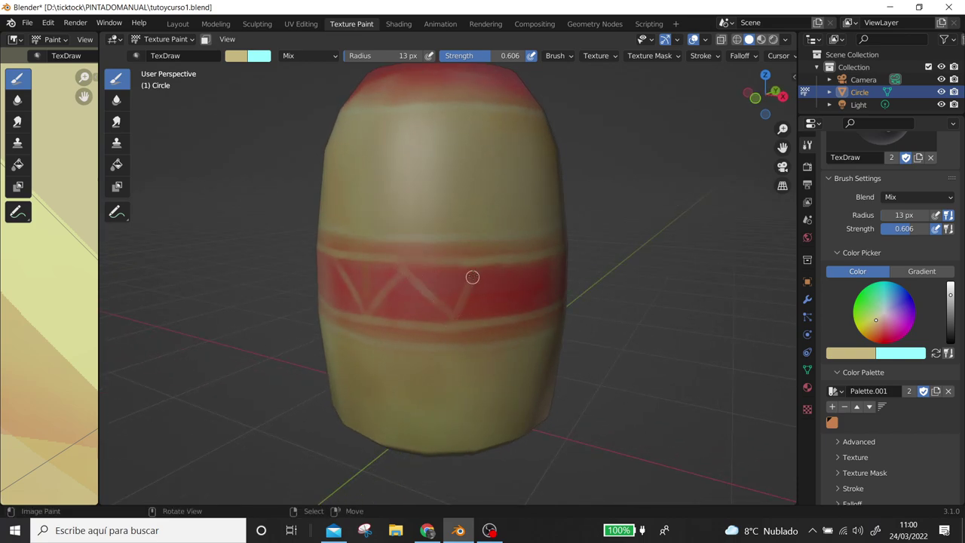
{"action": "mouse_move", "coordinate": [494, 261]}
{"action": "middle_mouse_down"}
{"action": "mouse_move", "coordinate": [461, 286]}
{"action": "mouse_move", "coordinate": [462, 305]}
{"action": "mouse_move", "coordinate": [450, 309]}
{"action": "middle_mouse_up"}
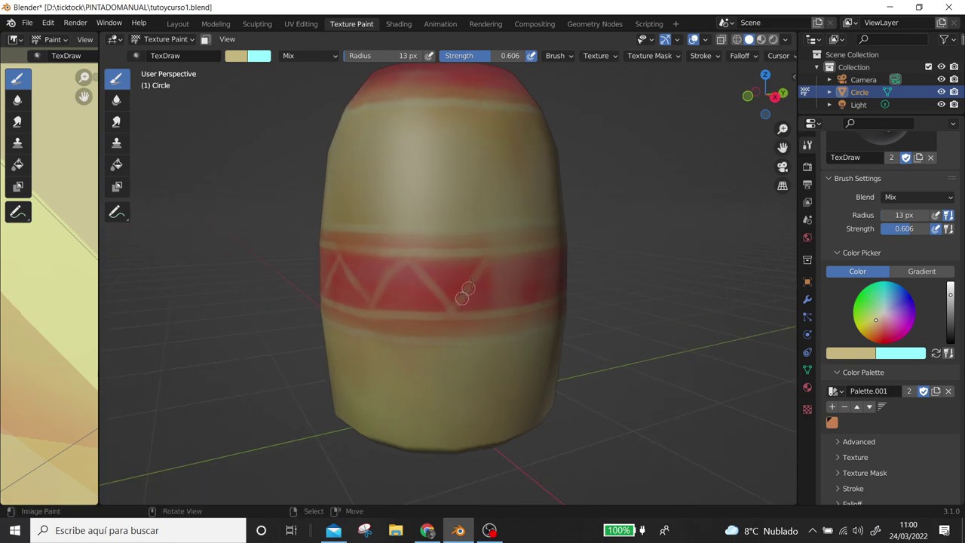
{"action": "middle_click_drag", "start_coordinate": [512, 288], "coordinate": [425, 303]}
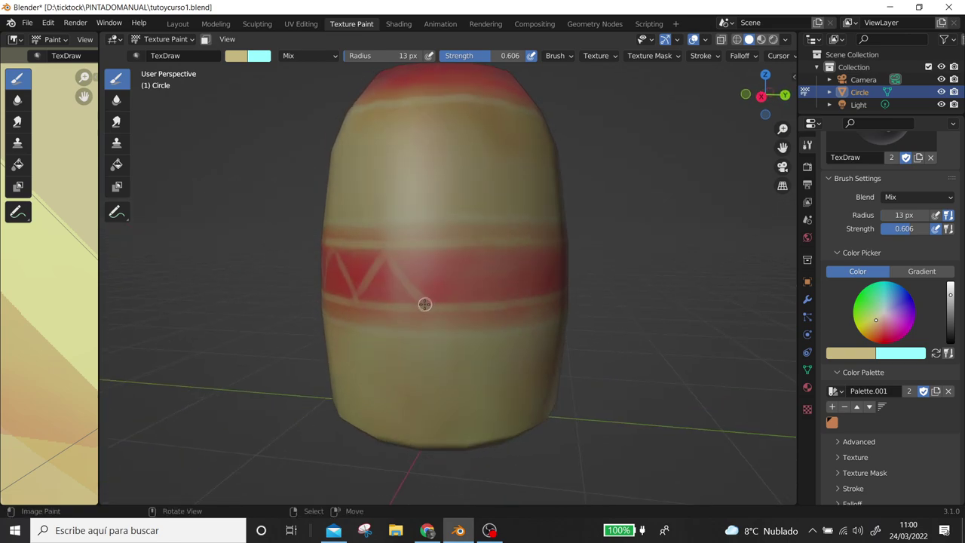
{"action": "middle_click_drag", "start_coordinate": [478, 273], "coordinate": [429, 296]}
{"action": "middle_click_drag", "start_coordinate": [474, 248], "coordinate": [426, 309]}
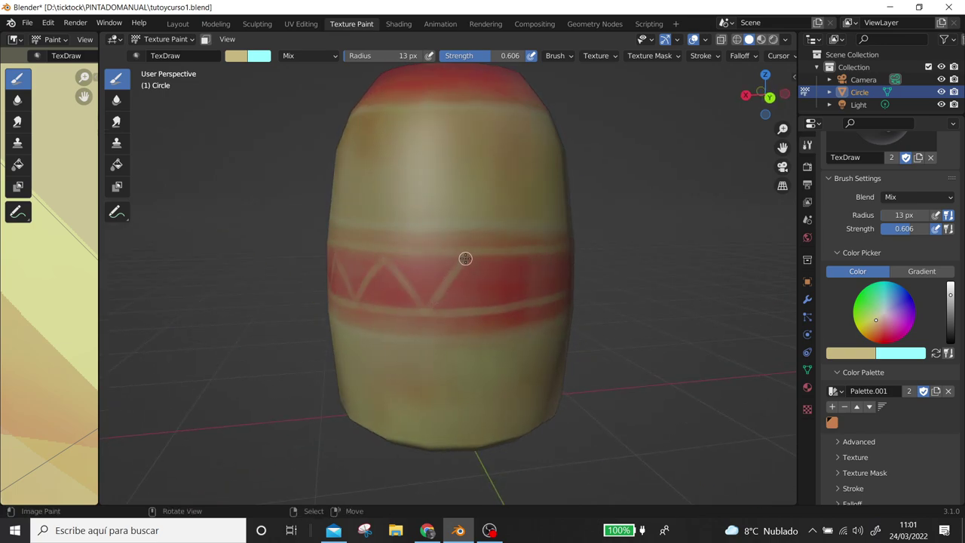
{"action": "middle_click_drag", "start_coordinate": [500, 291], "coordinate": [429, 301]}
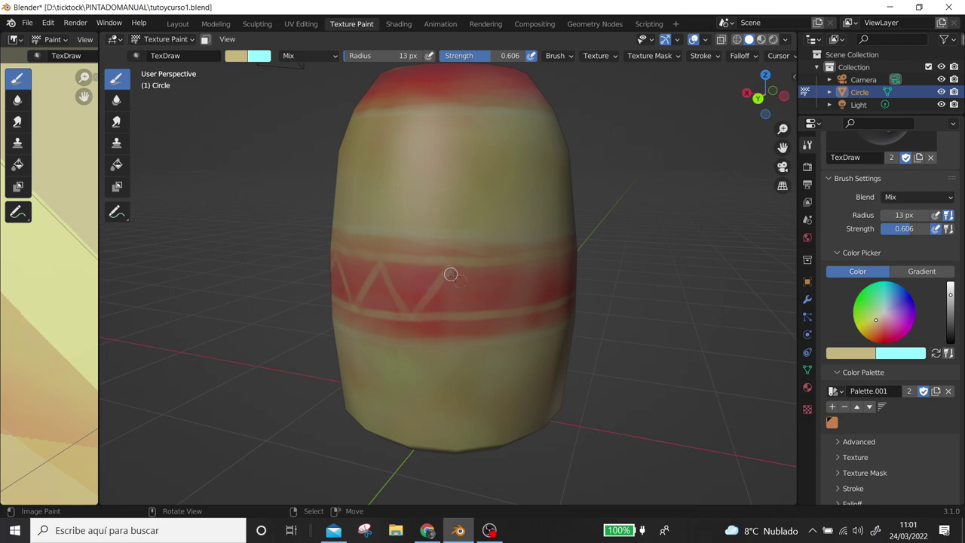
{"action": "middle_click_drag", "start_coordinate": [490, 301], "coordinate": [444, 295]}
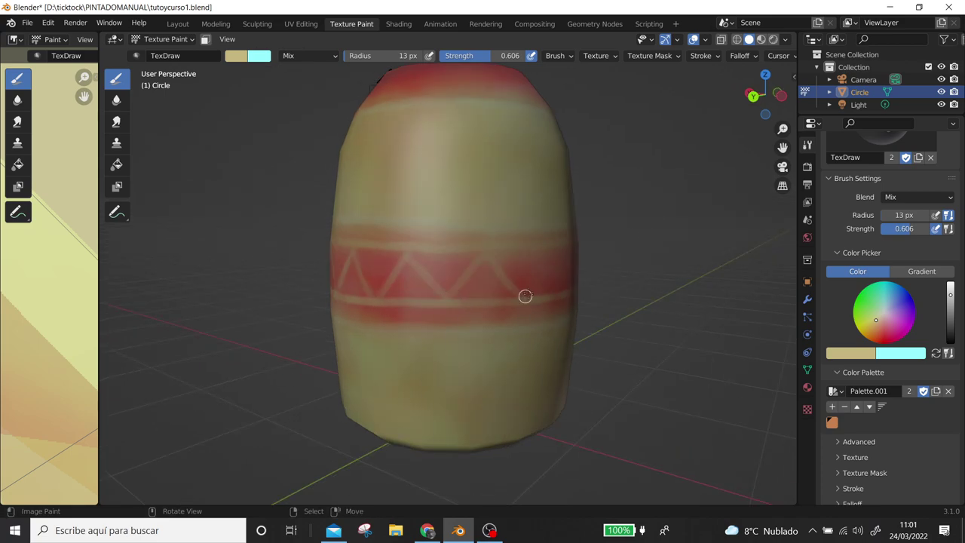
{"action": "middle_click_drag", "start_coordinate": [525, 296], "coordinate": [457, 284]}
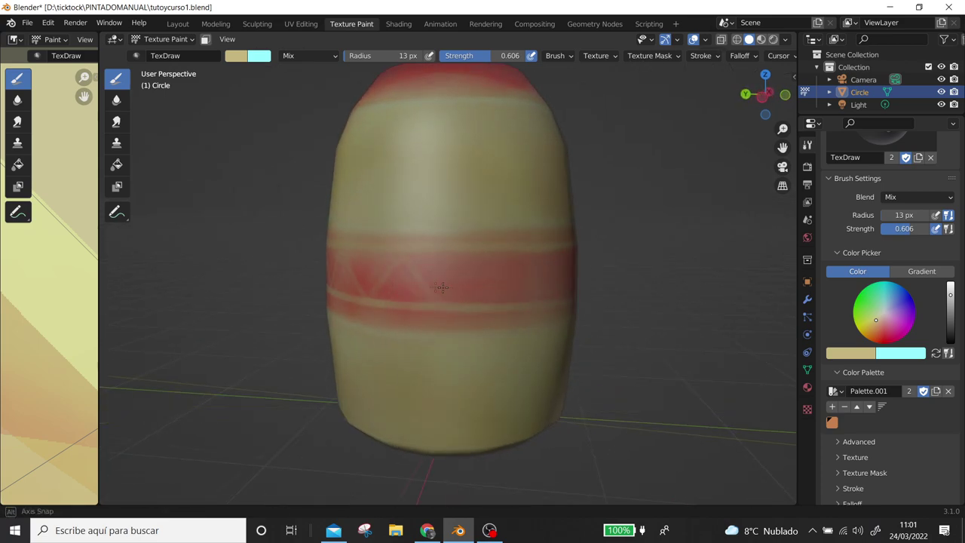
Choose a darker tan paint colour and test it with a stroke above the red band
{"action": "scroll", "coordinate": [498, 279], "scroll_direction": "down", "scroll_amount": 5}
{"action": "mouse_move", "coordinate": [498, 279]}
{"action": "middle_mouse_down"}
{"action": "mouse_move", "coordinate": [491, 287]}
{"action": "mouse_move", "coordinate": [521, 306]}
{"action": "middle_mouse_up"}
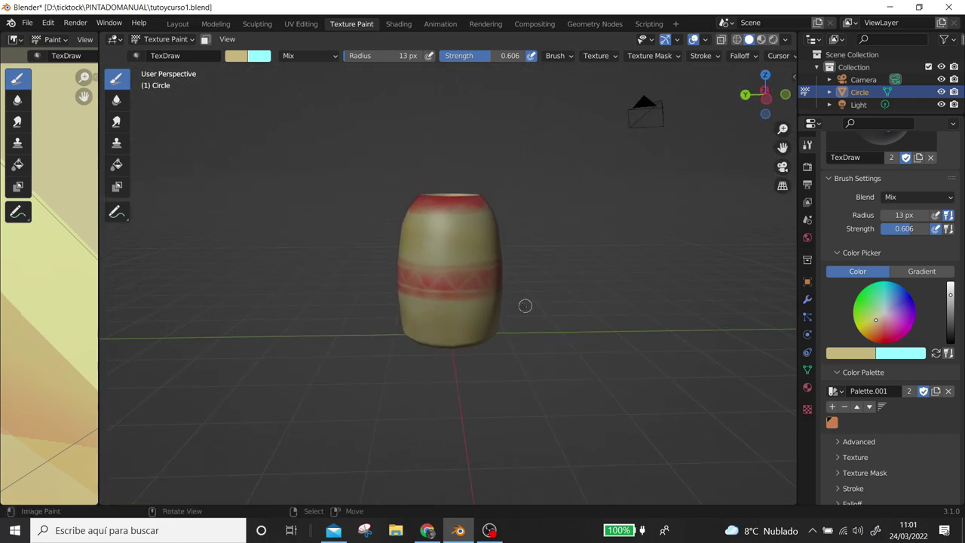
{"action": "scroll", "coordinate": [474, 338], "scroll_direction": "up", "scroll_amount": 3}
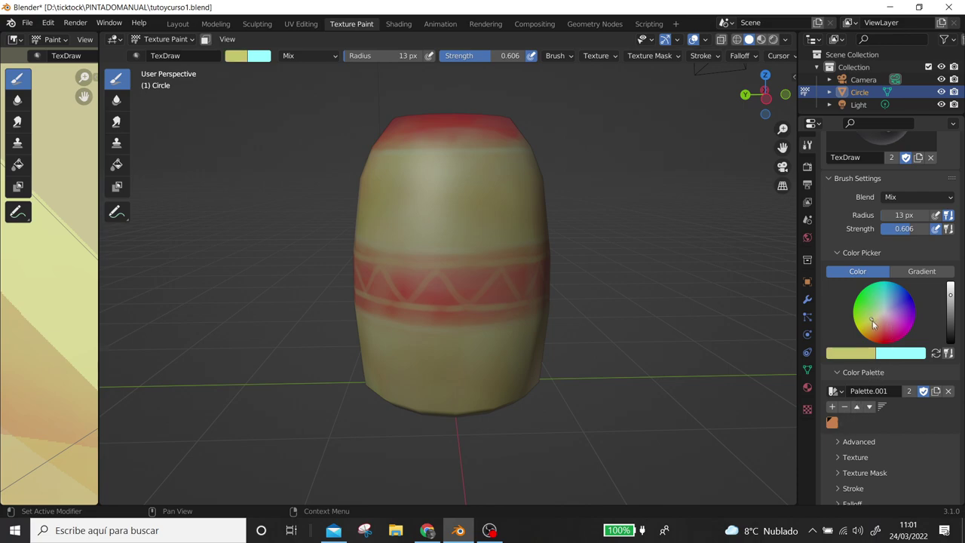
{"action": "left_click_drag", "start_coordinate": [872, 323], "coordinate": [876, 324]}
{"action": "left_click_drag", "start_coordinate": [949, 307], "coordinate": [951, 319]}
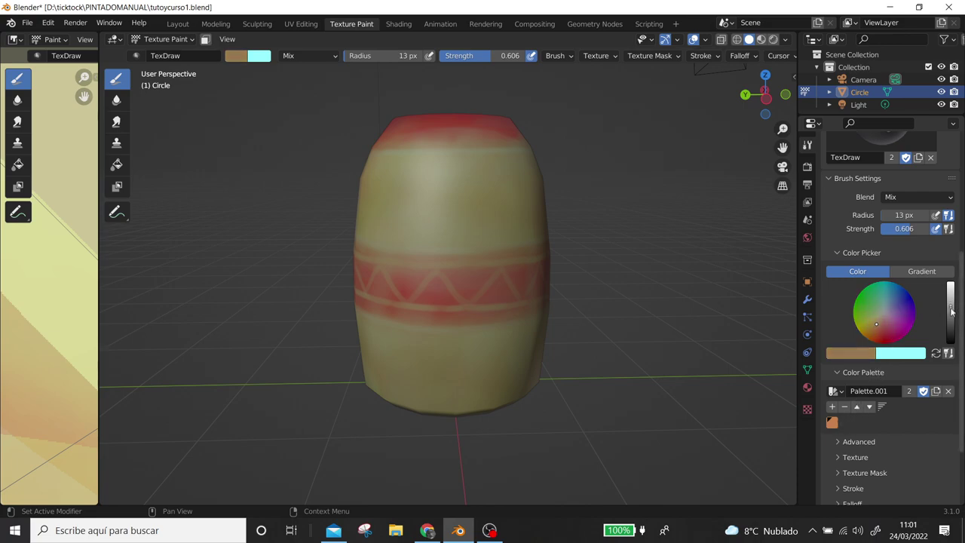
{"action": "scroll", "coordinate": [472, 254], "scroll_direction": "up", "scroll_amount": 3}
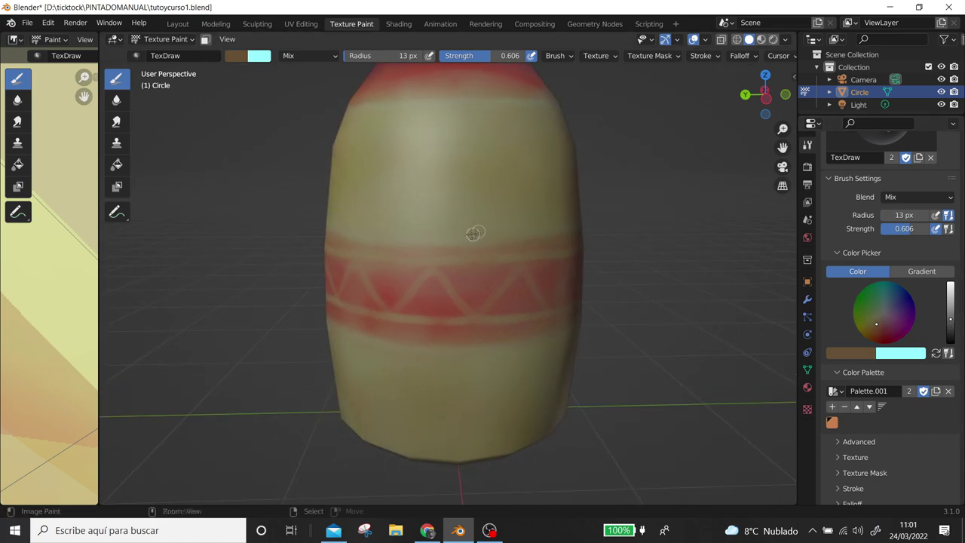
{"action": "left_click_drag", "start_coordinate": [440, 233], "coordinate": [564, 230]}
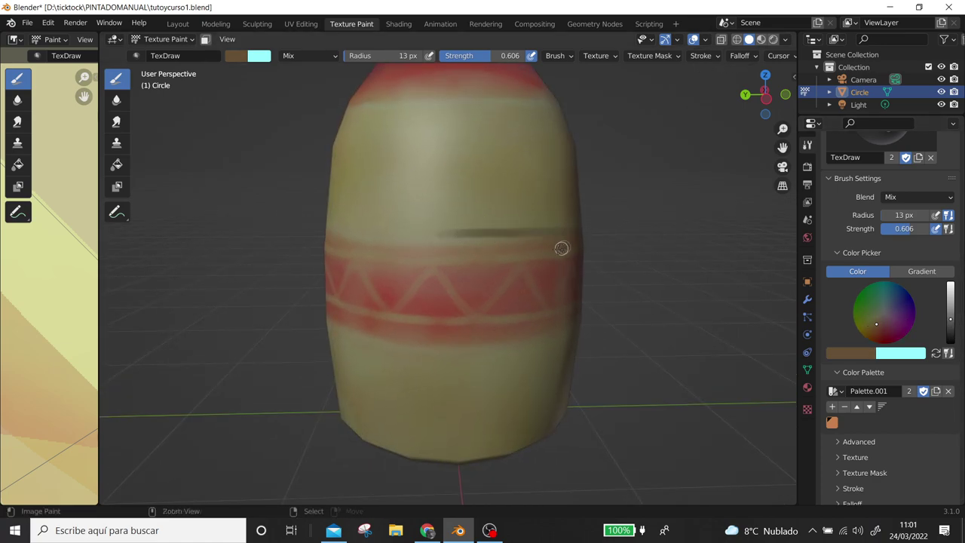
Raise the colour value to return the brush to pale cream
{"action": "scroll", "coordinate": [562, 248], "scroll_direction": "down", "scroll_amount": 6}
{"action": "mouse_move", "coordinate": [414, 420]}
{"action": "middle_mouse_down"}
{"action": "mouse_move", "coordinate": [359, 303]}
{"action": "mouse_move", "coordinate": [460, 298]}
{"action": "middle_mouse_up"}
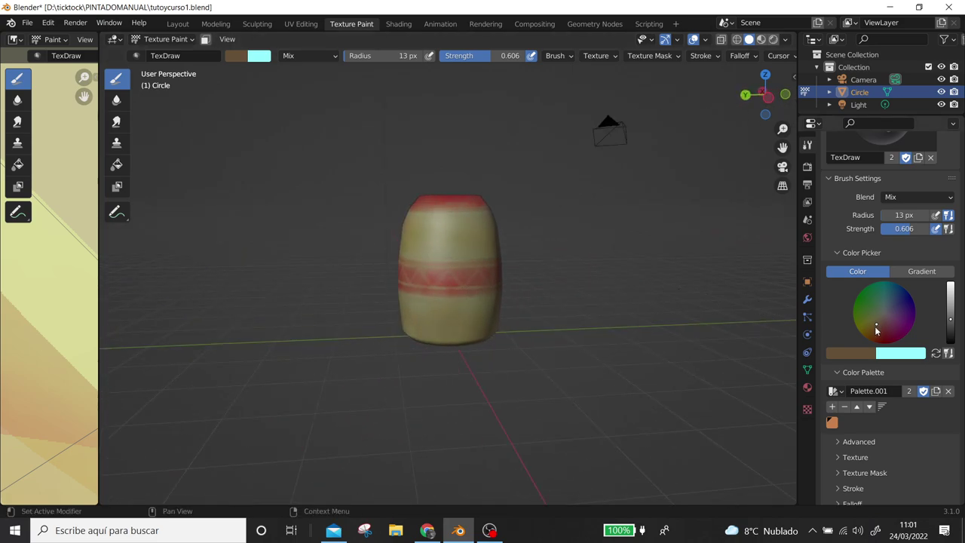
{"action": "left_click", "coordinate": [951, 317]}
{"action": "left_click_drag", "start_coordinate": [952, 316], "coordinate": [952, 310]}
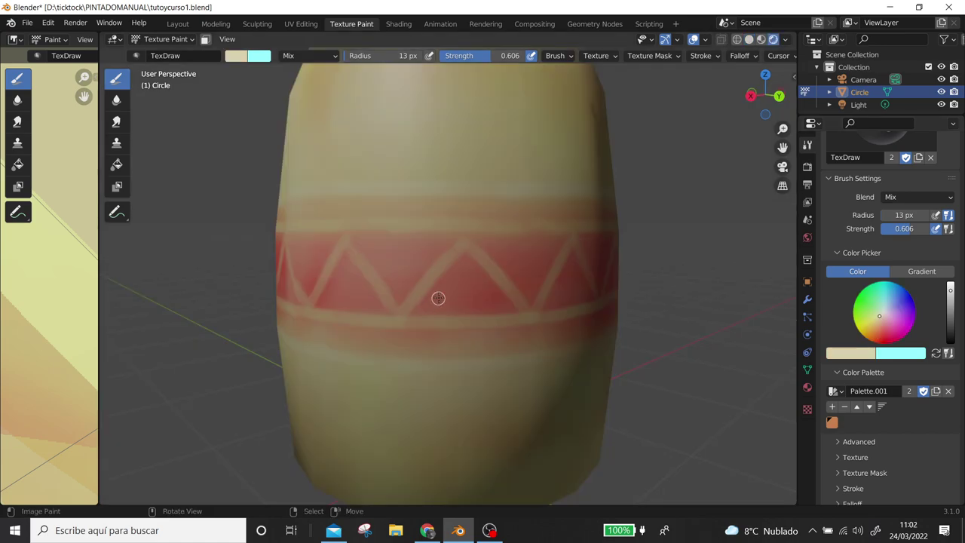
Set the brush radius to 6 px and trace cream along a zigzag triangle's right leg
{"action": "key", "text": "f"}
{"action": "left_click", "coordinate": [447, 285]}
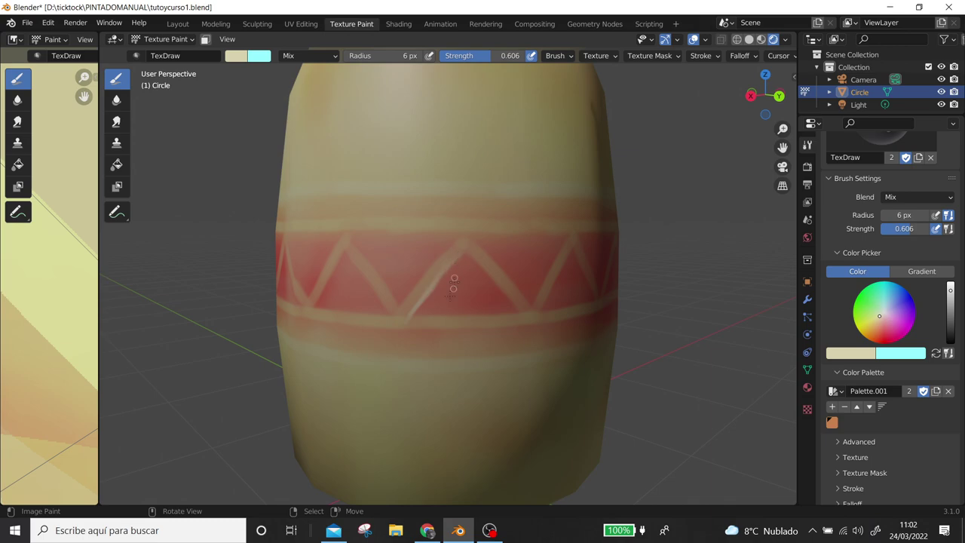
{"action": "middle_click_drag", "start_coordinate": [448, 321], "coordinate": [433, 289]}
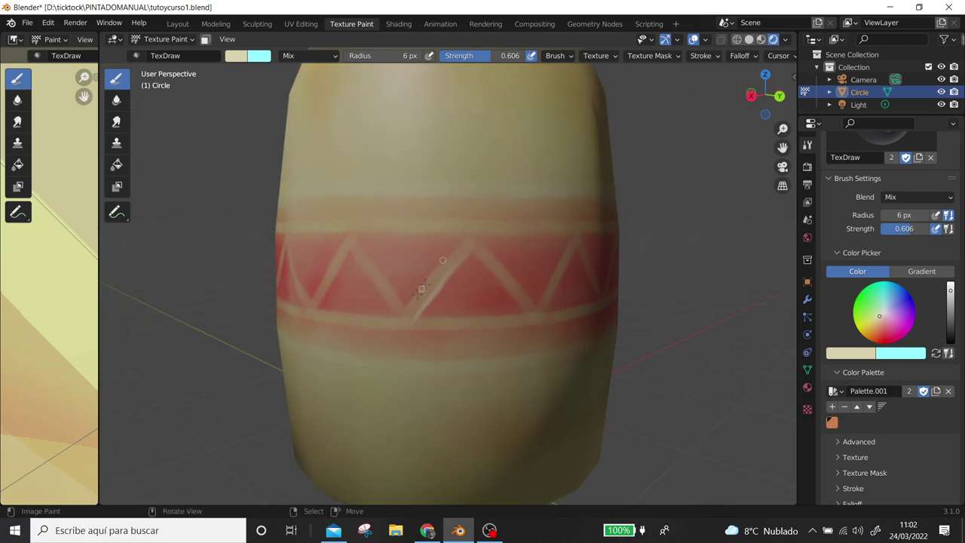
{"action": "middle_click_drag", "start_coordinate": [434, 294], "coordinate": [410, 267]}
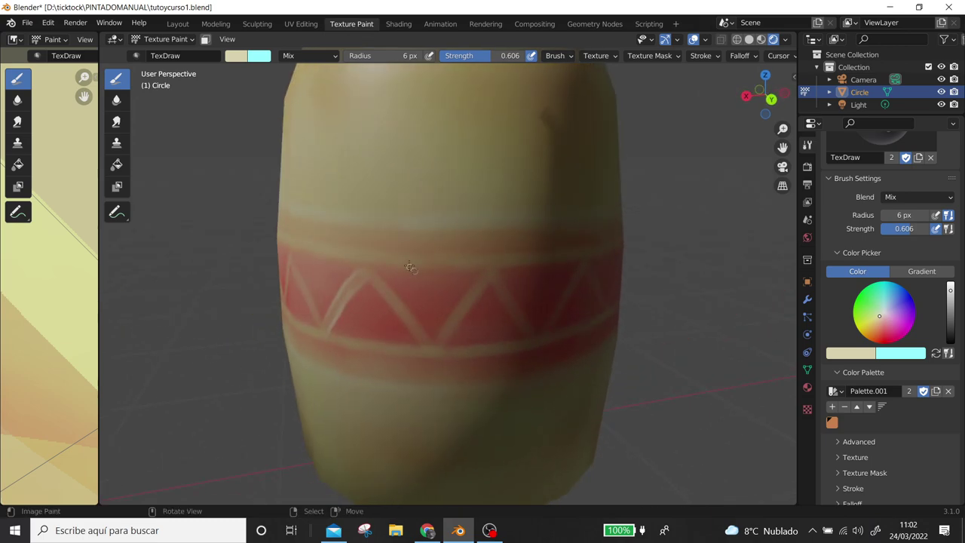
{"action": "left_click_drag", "start_coordinate": [368, 286], "coordinate": [404, 324]}
{"action": "mouse_move", "coordinate": [368, 264]}
{"action": "left_mouse_down"}
{"action": "mouse_move", "coordinate": [432, 342]}
{"action": "mouse_move", "coordinate": [485, 274]}
{"action": "left_mouse_up"}
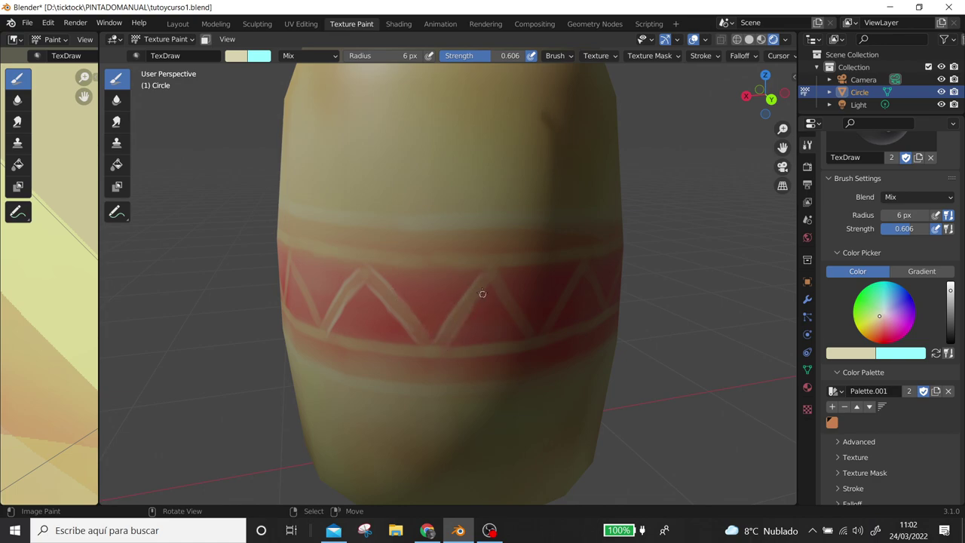
Brighten another triangle's right leg with cream and switch the viewport to solid shading
{"action": "middle_click_drag", "start_coordinate": [487, 282], "coordinate": [403, 273]}
{"action": "left_click_drag", "start_coordinate": [405, 263], "coordinate": [445, 324]}
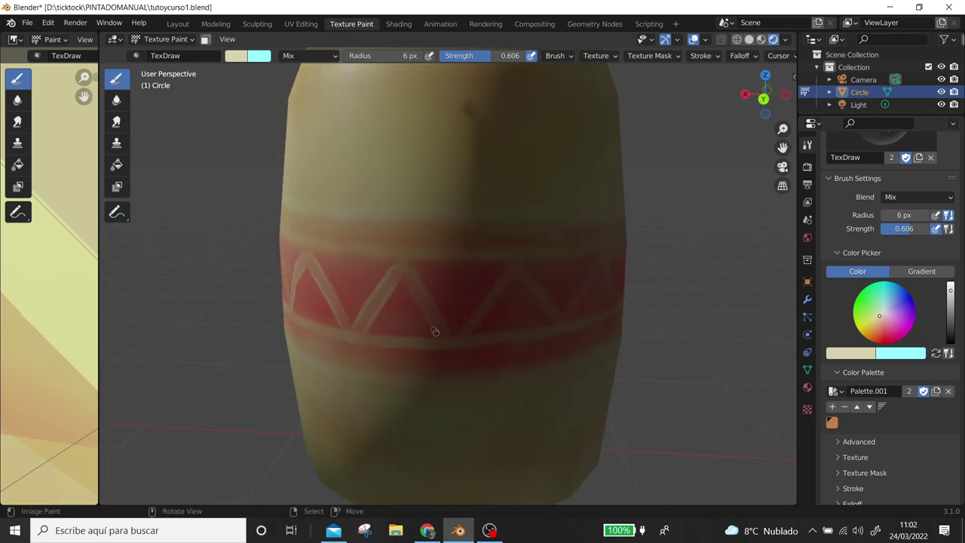
{"action": "left_click", "coordinate": [749, 39]}
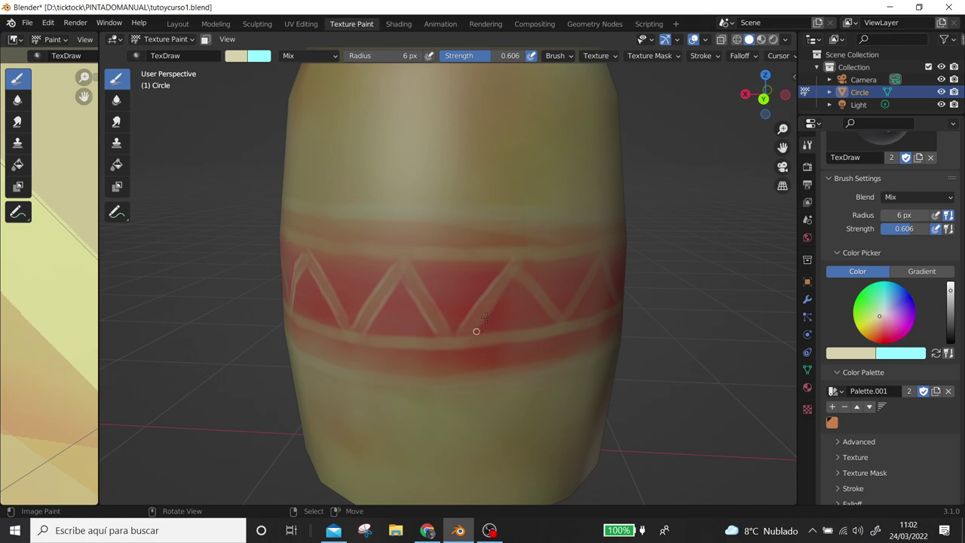
Repaint the zigzag triangle legs in the red band with the TexDraw brush, including the central triangle's right leg
{"action": "middle_click_drag", "start_coordinate": [519, 273], "coordinate": [456, 294]}
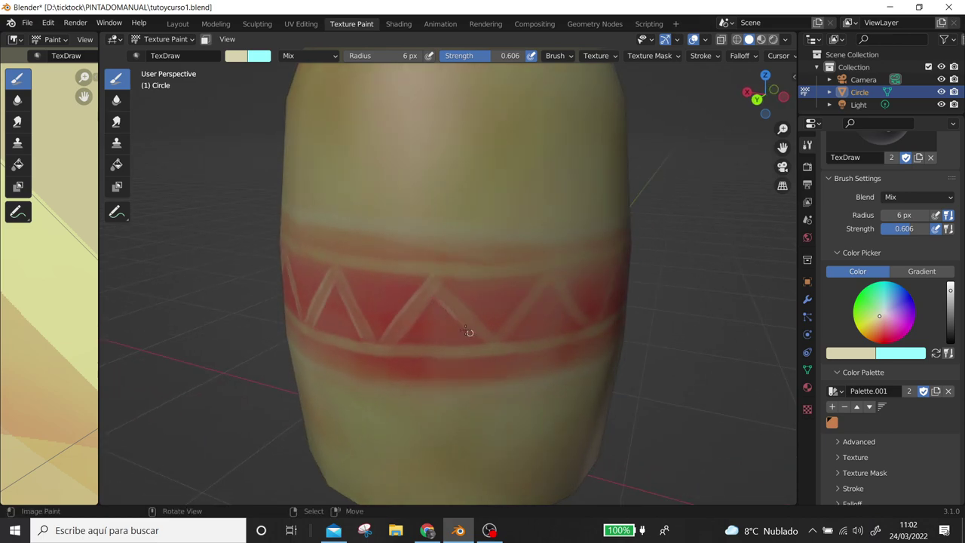
{"action": "left_click_drag", "start_coordinate": [444, 284], "coordinate": [550, 264]}
{"action": "middle_click_drag", "start_coordinate": [528, 318], "coordinate": [454, 313]}
{"action": "left_click_drag", "start_coordinate": [437, 299], "coordinate": [487, 343]}
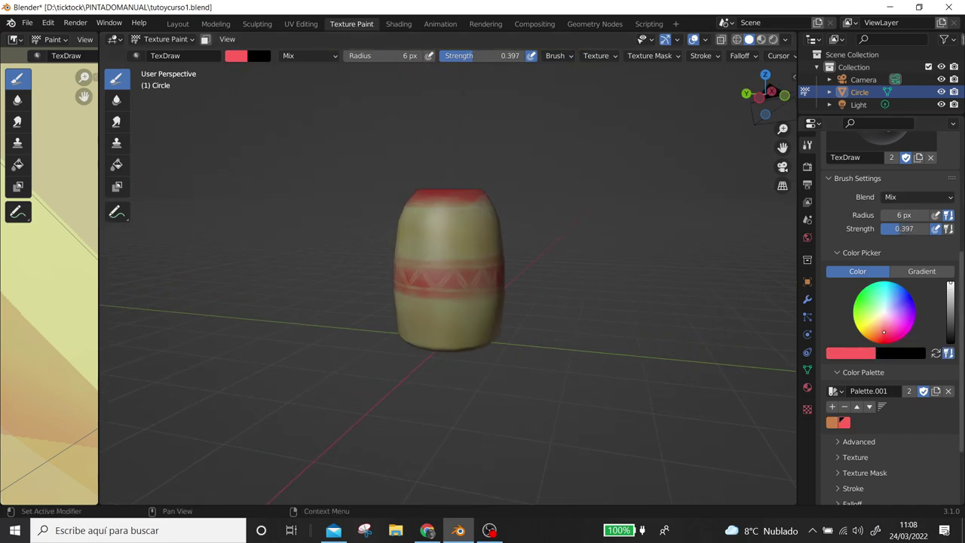
{"action": "scroll", "coordinate": [927, 226], "scroll_direction": "up", "scroll_amount": 3}
Save all painted texture images (jarr and dibujo), then switch to the Shading workspace to view the jar
{"action": "scroll", "coordinate": [905, 241], "scroll_direction": "up", "scroll_amount": 3}
{"action": "scroll", "coordinate": [890, 253], "scroll_direction": "up", "scroll_amount": 1}
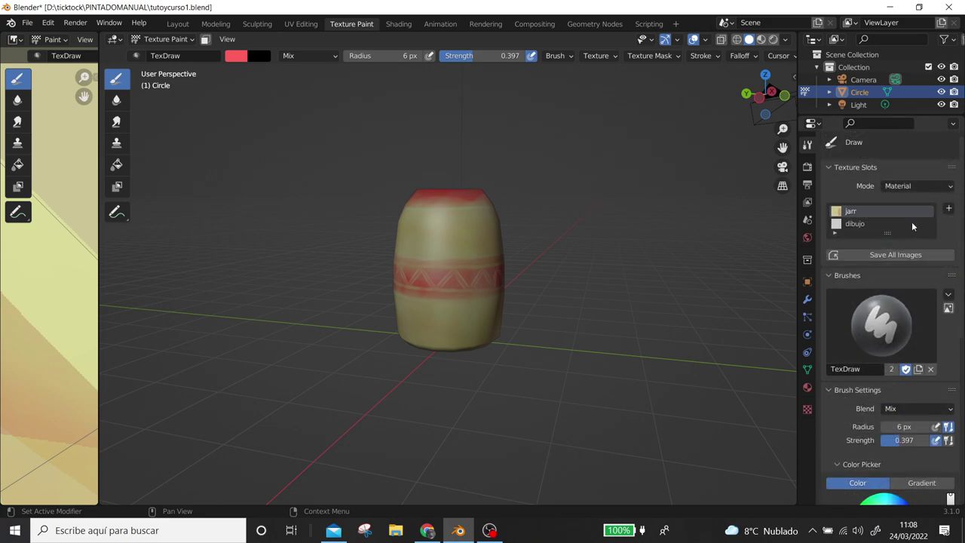
{"action": "left_click", "coordinate": [889, 254]}
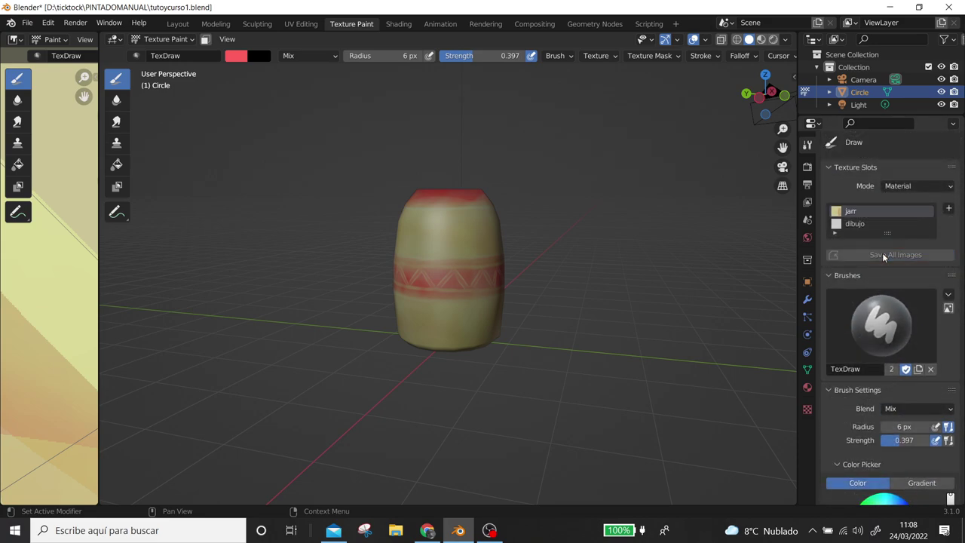
{"action": "left_click", "coordinate": [400, 24]}
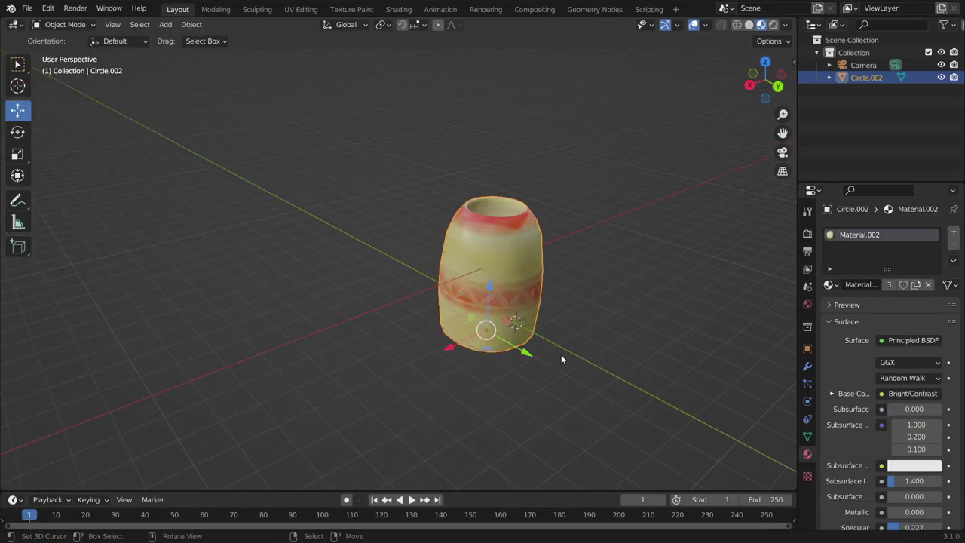
{"action": "middle_click_drag", "start_coordinate": [587, 276], "coordinate": [473, 287]}
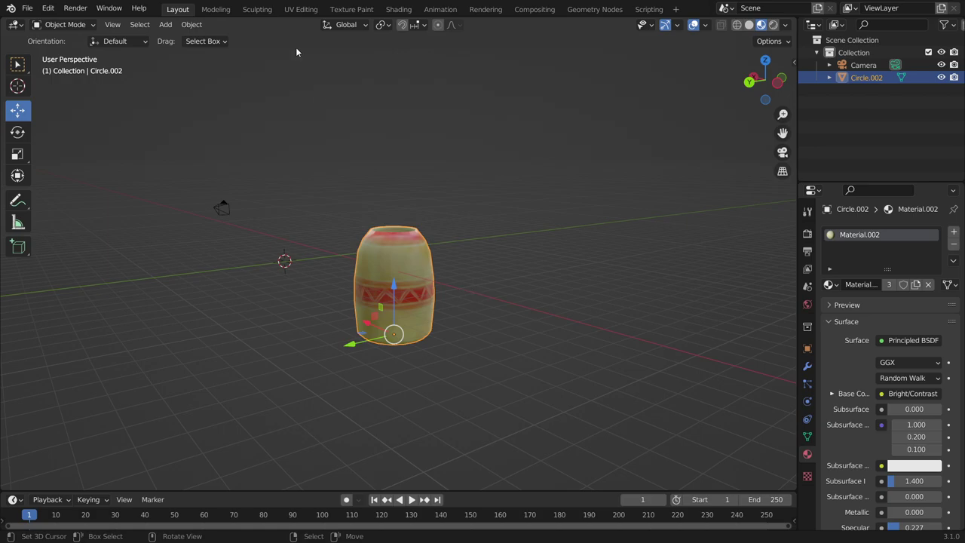
{"action": "left_click", "coordinate": [299, 9]}
{"action": "scroll", "coordinate": [291, 258], "scroll_direction": "down", "scroll_amount": 5}
{"action": "scroll", "coordinate": [290, 258], "scroll_direction": "down", "scroll_amount": 4}
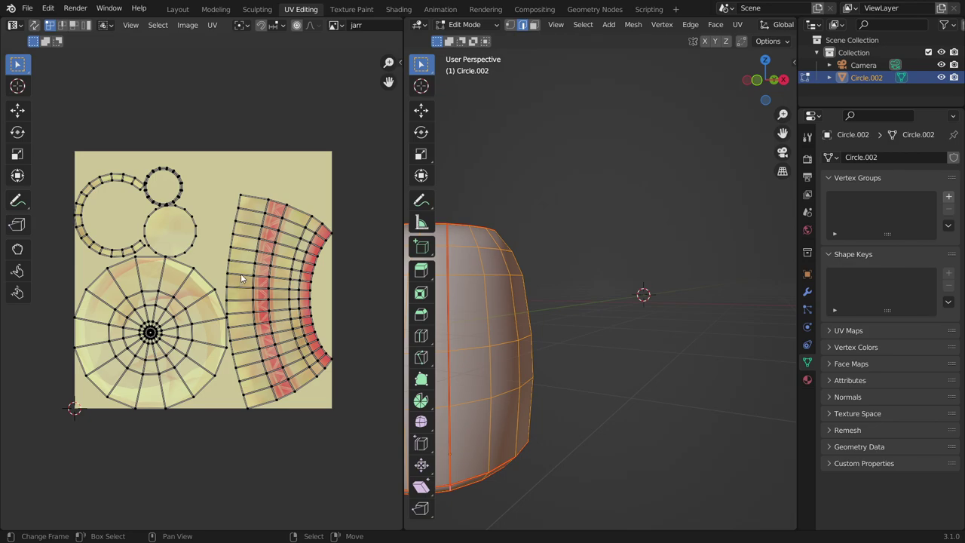
{"action": "scroll", "coordinate": [240, 273], "scroll_direction": "down", "scroll_amount": 2}
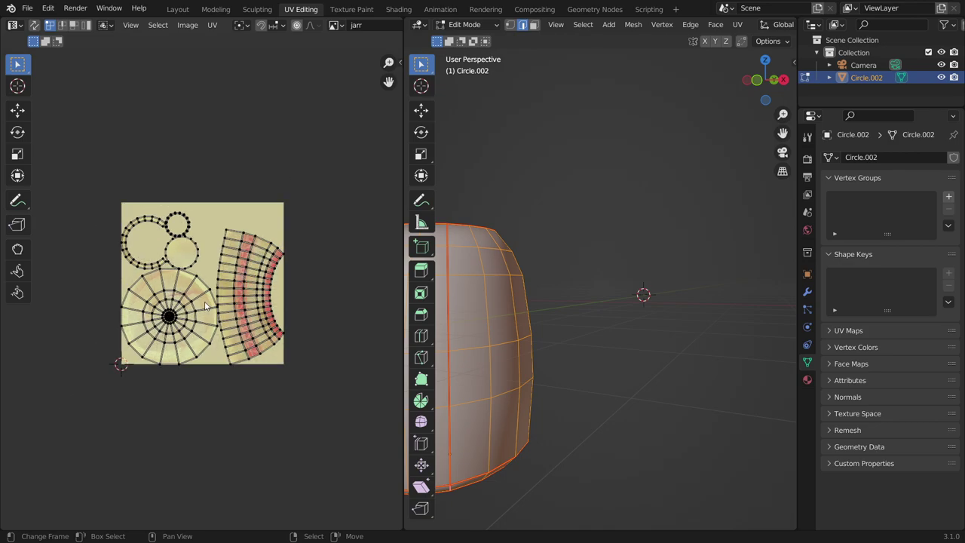
{"action": "scroll", "coordinate": [573, 307], "scroll_direction": "down", "scroll_amount": 3}
{"action": "scroll", "coordinate": [567, 318], "scroll_direction": "down", "scroll_amount": 2}
{"action": "middle_click_drag", "start_coordinate": [566, 319], "coordinate": [648, 340]}
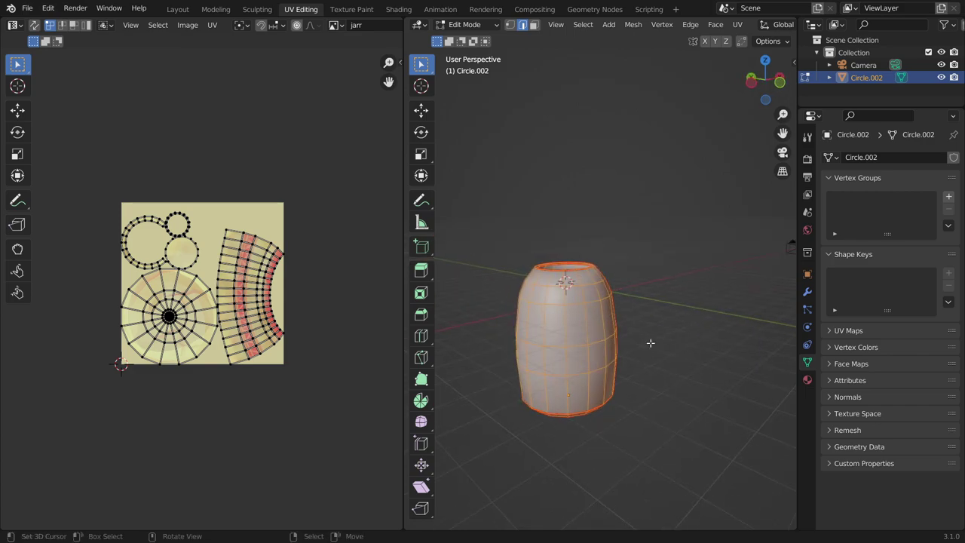
{"action": "left_click", "coordinate": [180, 9]}
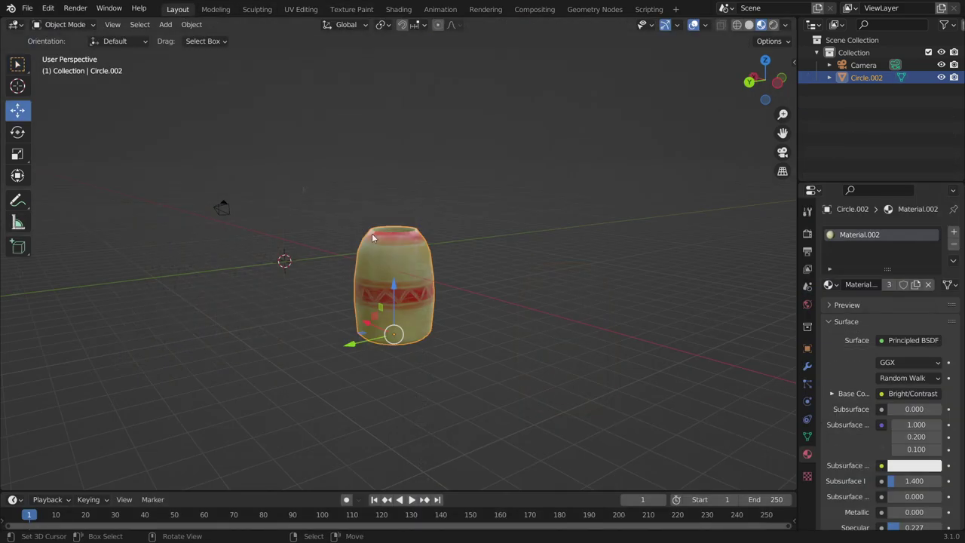
{"action": "mouse_move", "coordinate": [425, 278]}
{"action": "middle_mouse_down"}
{"action": "mouse_move", "coordinate": [465, 300]}
{"action": "mouse_move", "coordinate": [538, 295]}
{"action": "mouse_move", "coordinate": [588, 265]}
{"action": "mouse_move", "coordinate": [532, 300]}
{"action": "mouse_move", "coordinate": [411, 299]}
{"action": "mouse_move", "coordinate": [473, 289]}
{"action": "middle_mouse_up"}
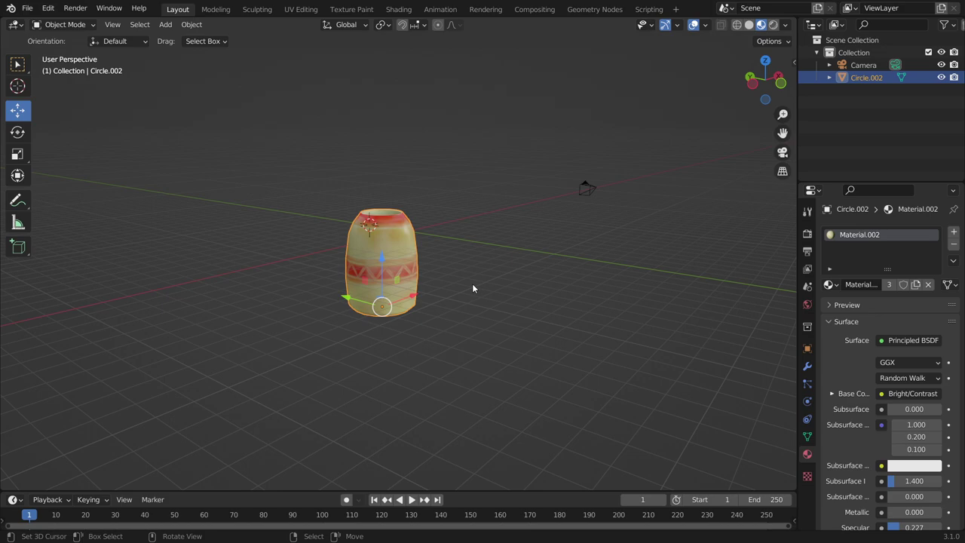
{"action": "scroll", "coordinate": [480, 330], "scroll_direction": "down", "scroll_amount": 4}
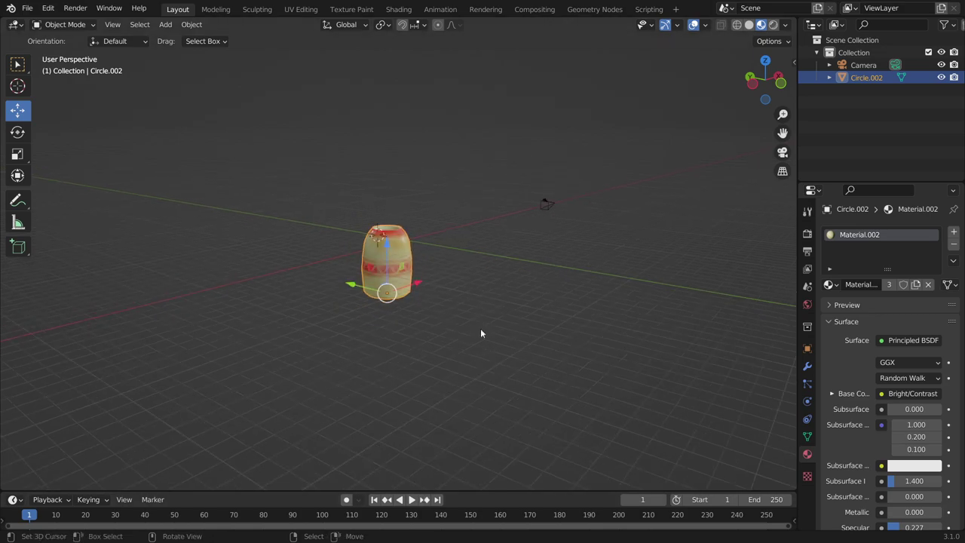